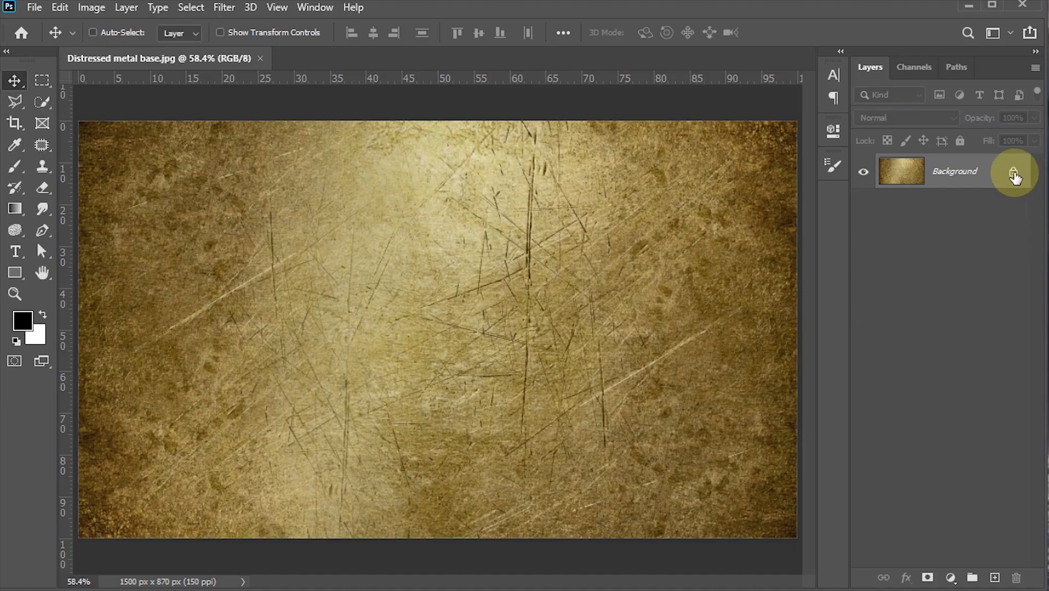
- Unlock the Background layer, duplicate it, and hide the duplicate
{"action": "left_click", "coordinate": [1014, 172]}
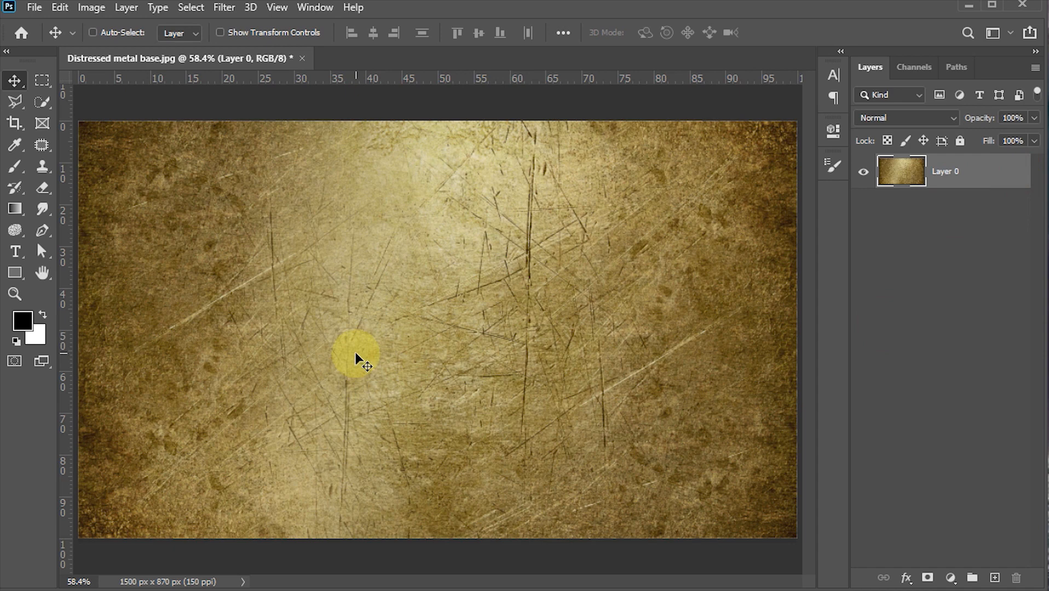
{"action": "key", "text": "ctrl"}
{"action": "key", "text": "ctrl+j"}
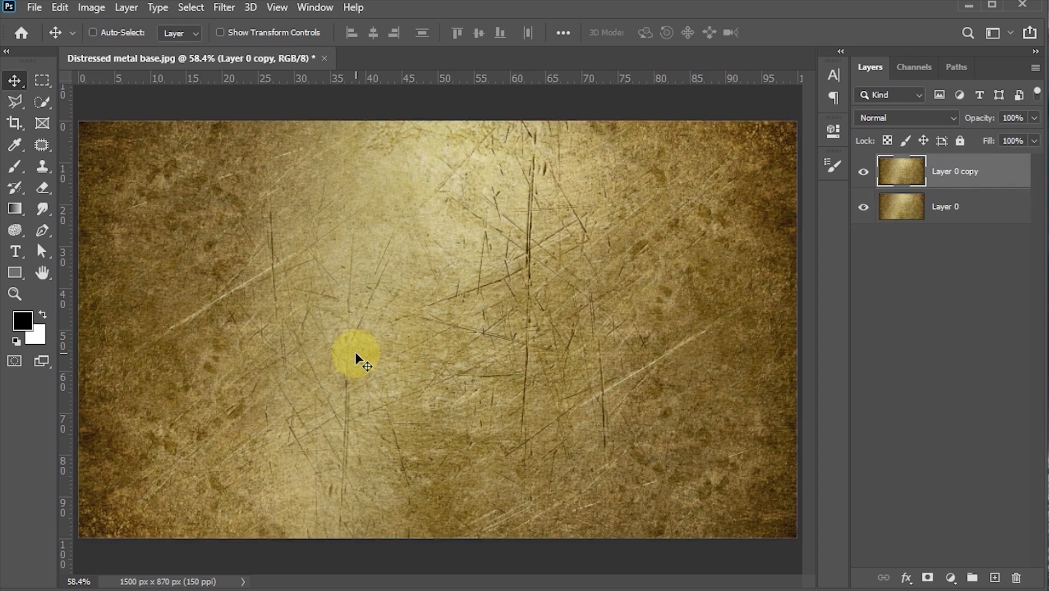
{"action": "left_click", "coordinate": [864, 172]}
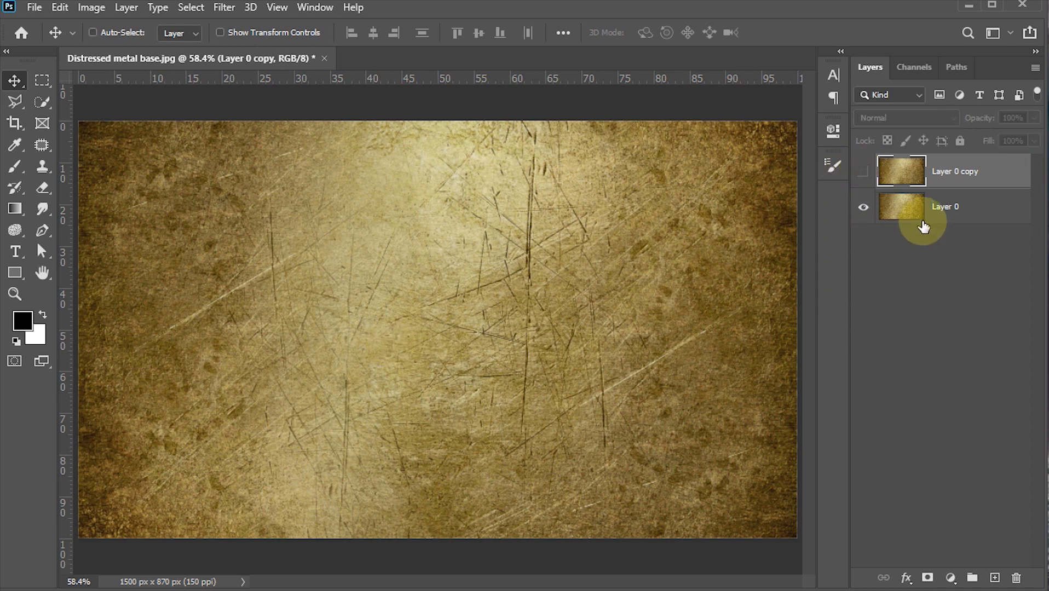
- Add a Levels adjustment layer directly above Layer 0 with the white output level set to 195
{"action": "left_click", "coordinate": [909, 210]}
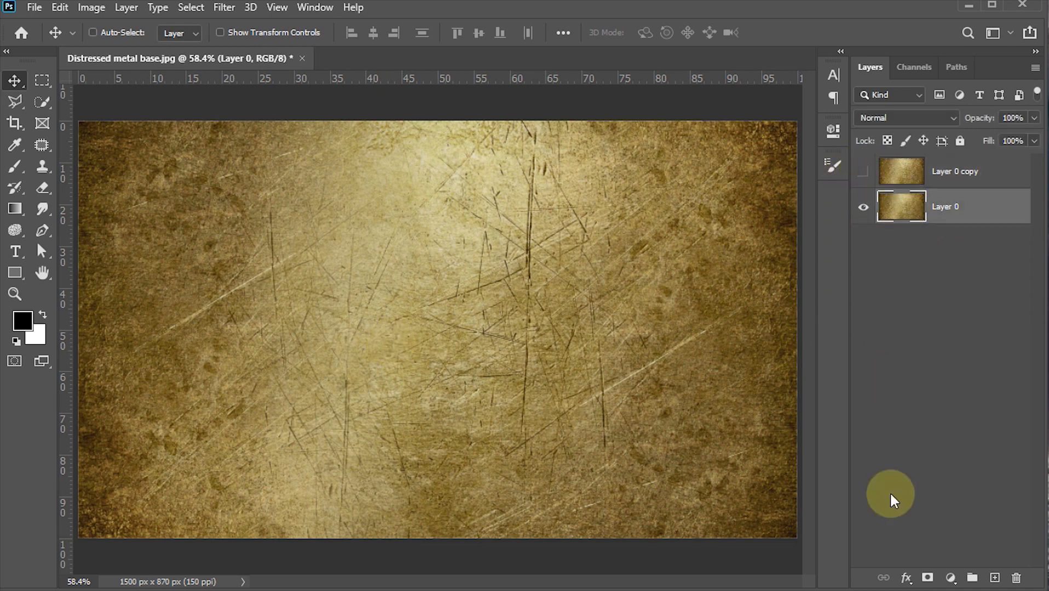
{"action": "left_click", "coordinate": [951, 579]}
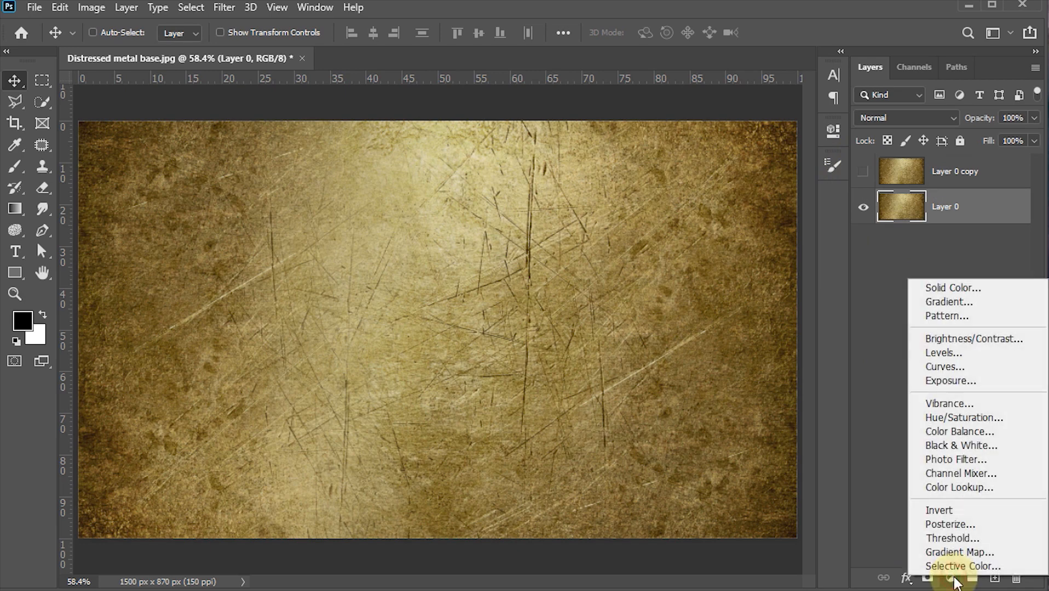
{"action": "left_click", "coordinate": [953, 348]}
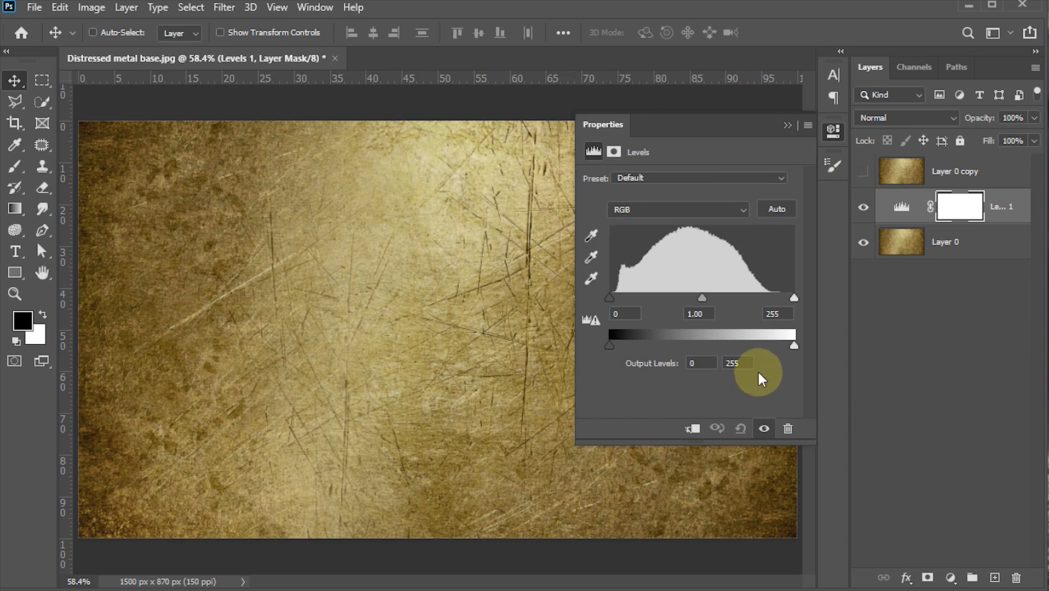
{"action": "left_click", "coordinate": [742, 364]}
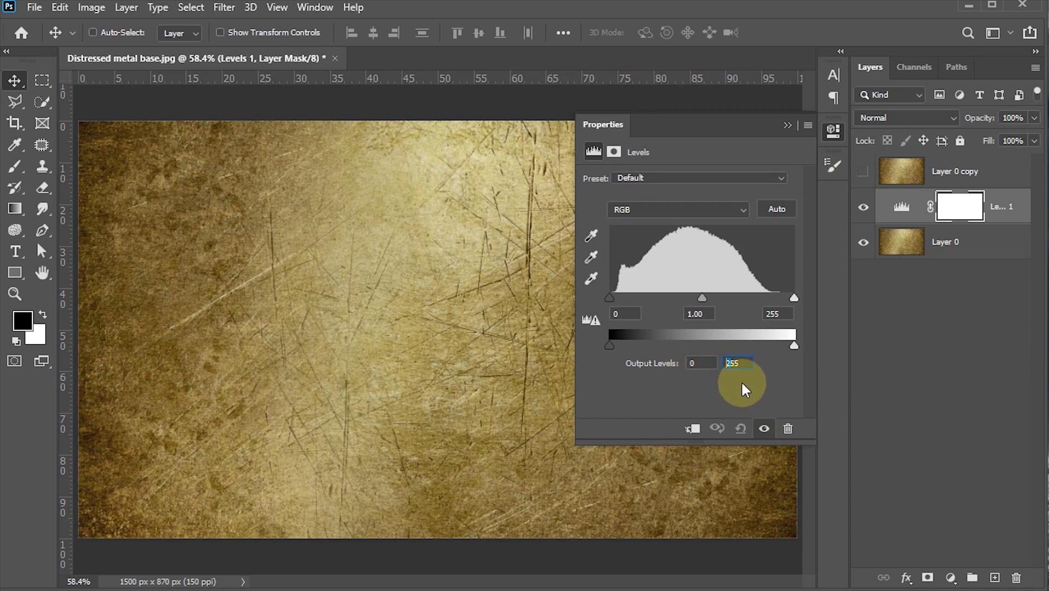
{"action": "type", "text": "19"}
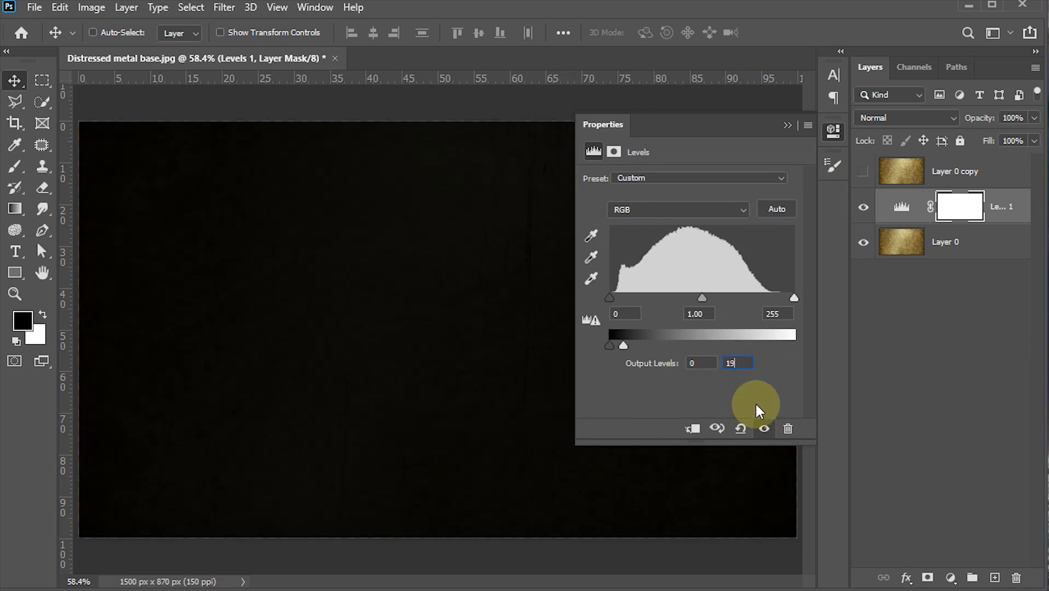
{"action": "type", "text": "5"}
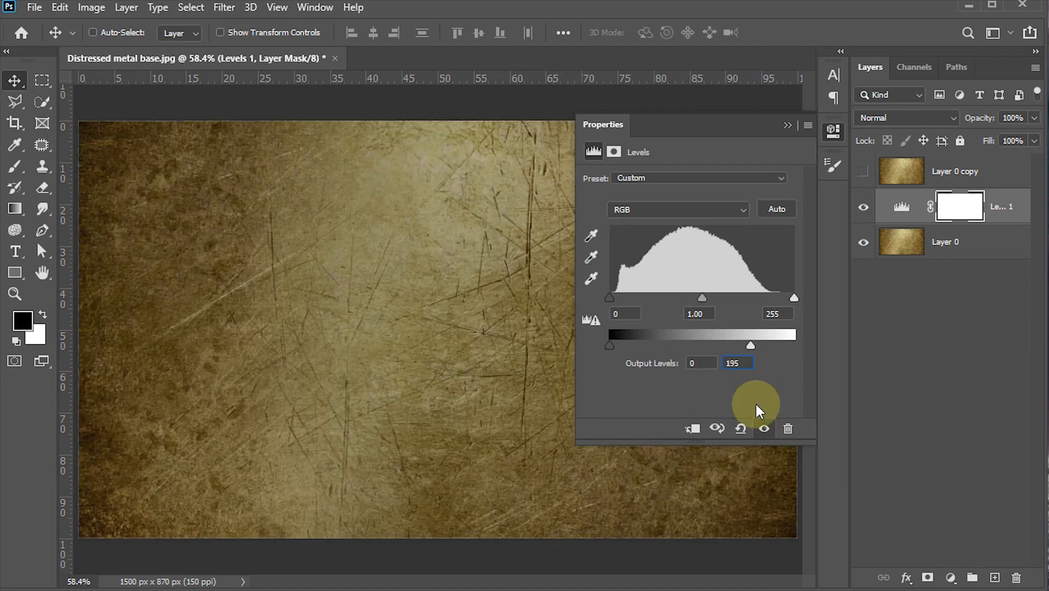
{"action": "left_click", "coordinate": [787, 126]}
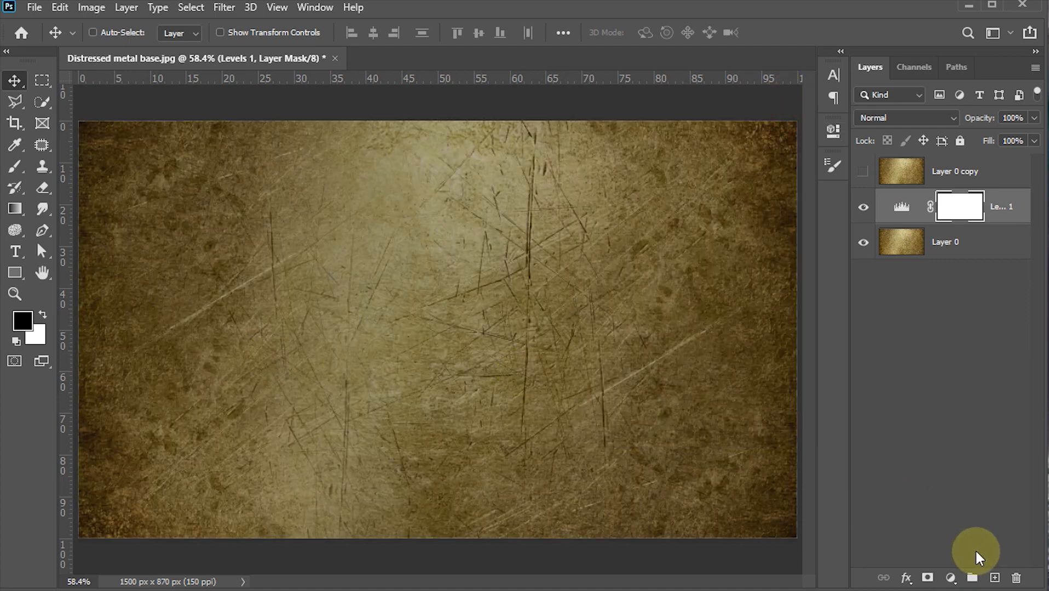
- Create a new layer above the Levels adjustment and set its blend mode to Color
{"action": "left_click", "coordinate": [995, 578]}
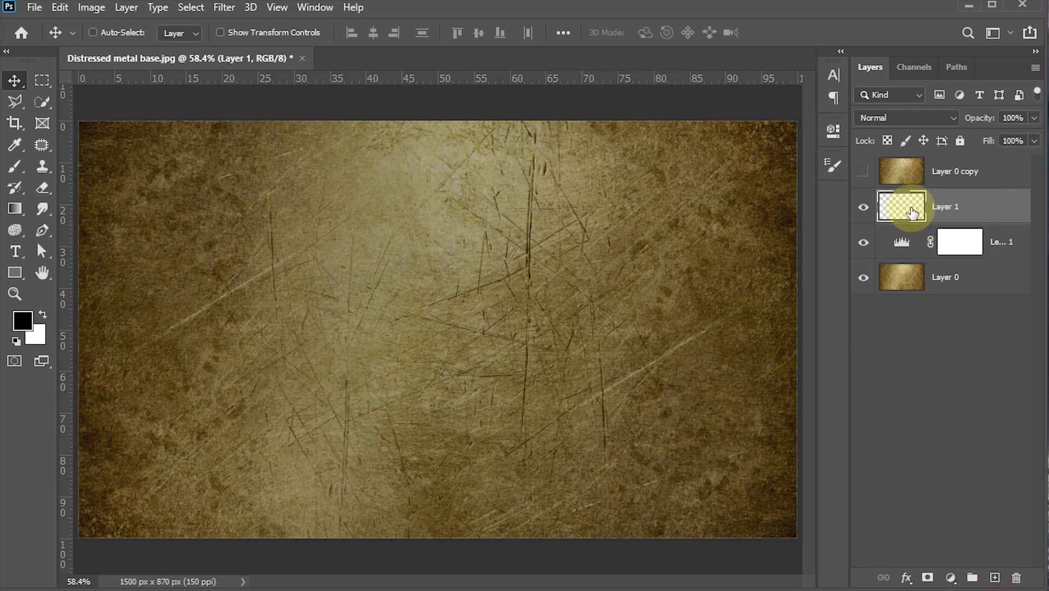
{"action": "left_click", "coordinate": [881, 117]}
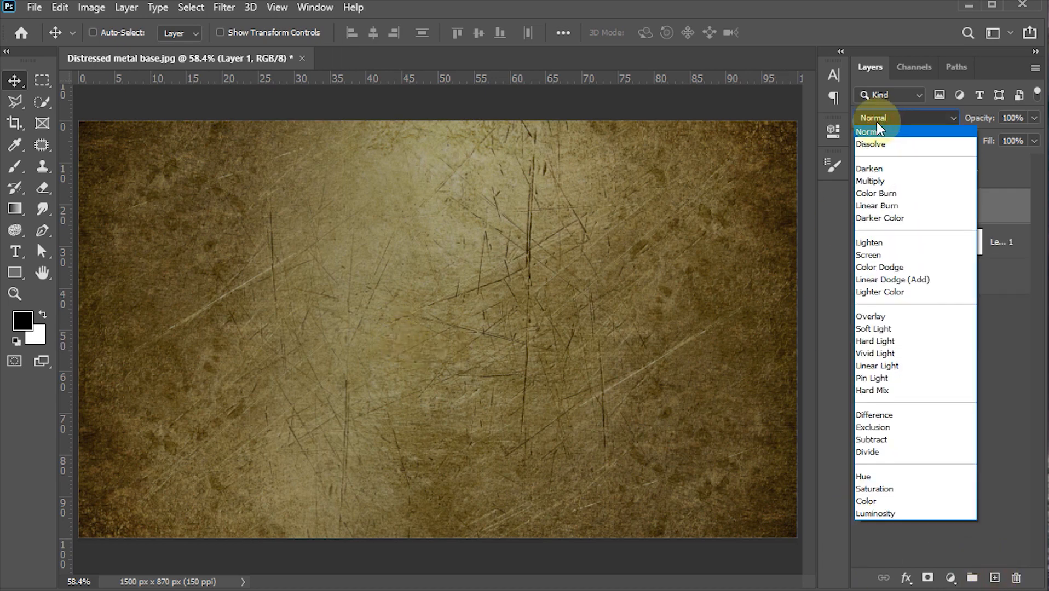
{"action": "left_click", "coordinate": [870, 501]}
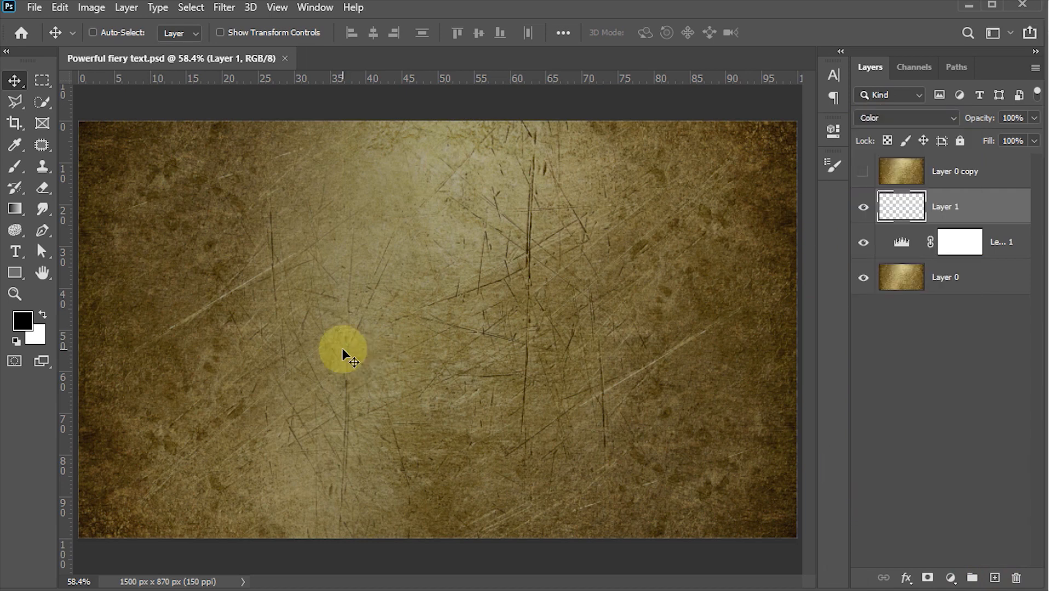
- Set the foreground color to orange, hex fda212
{"action": "left_click", "coordinate": [24, 322]}
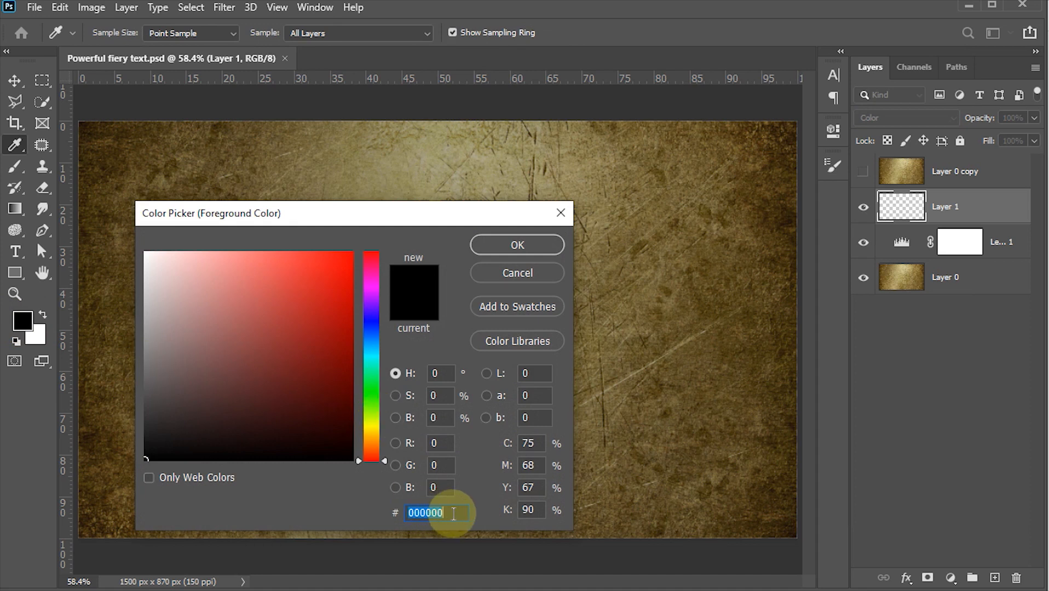
{"action": "left_click_drag", "start_coordinate": [453, 513], "coordinate": [376, 513]}
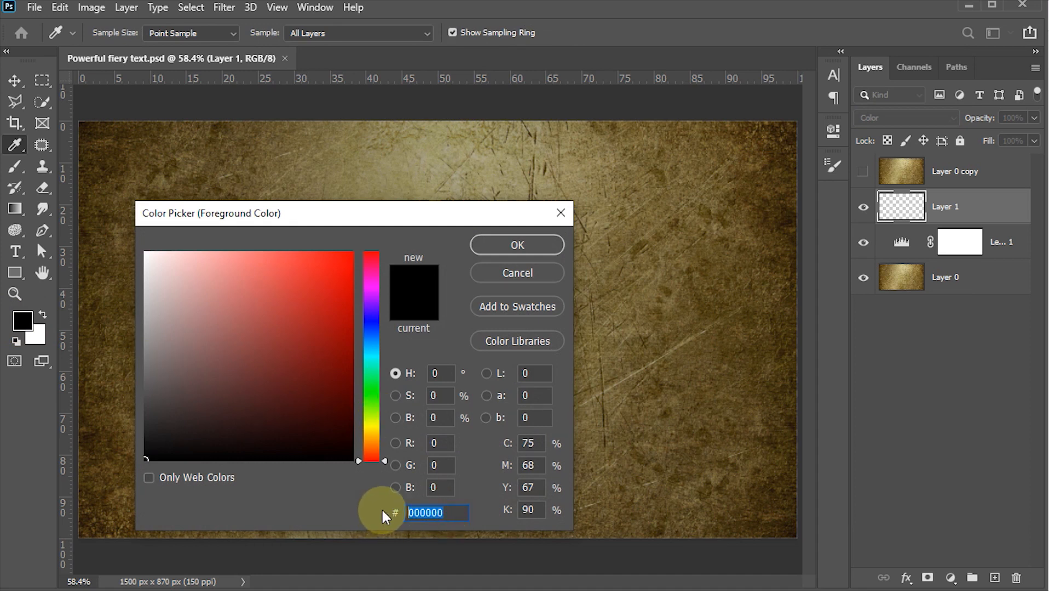
{"action": "type", "text": "fd"}
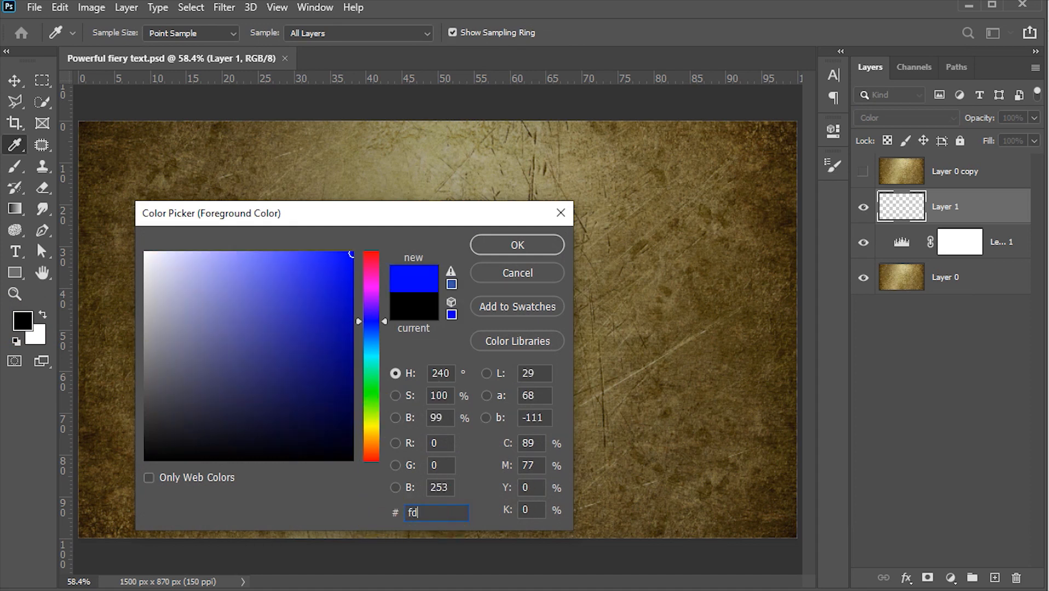
{"action": "type", "text": "a212"}
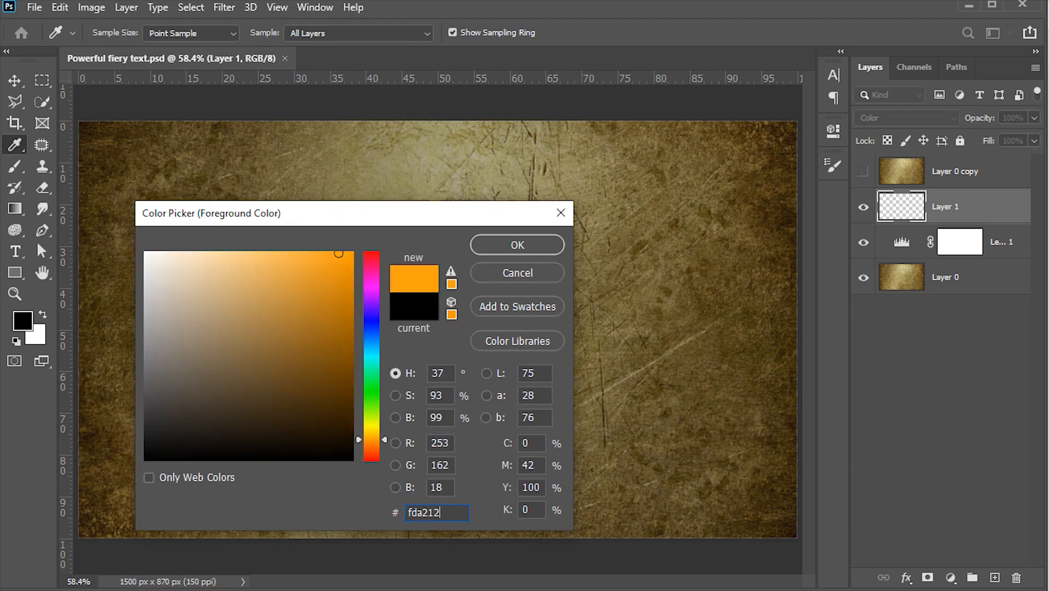
{"action": "left_click_drag", "start_coordinate": [303, 214], "coordinate": [384, 149]}
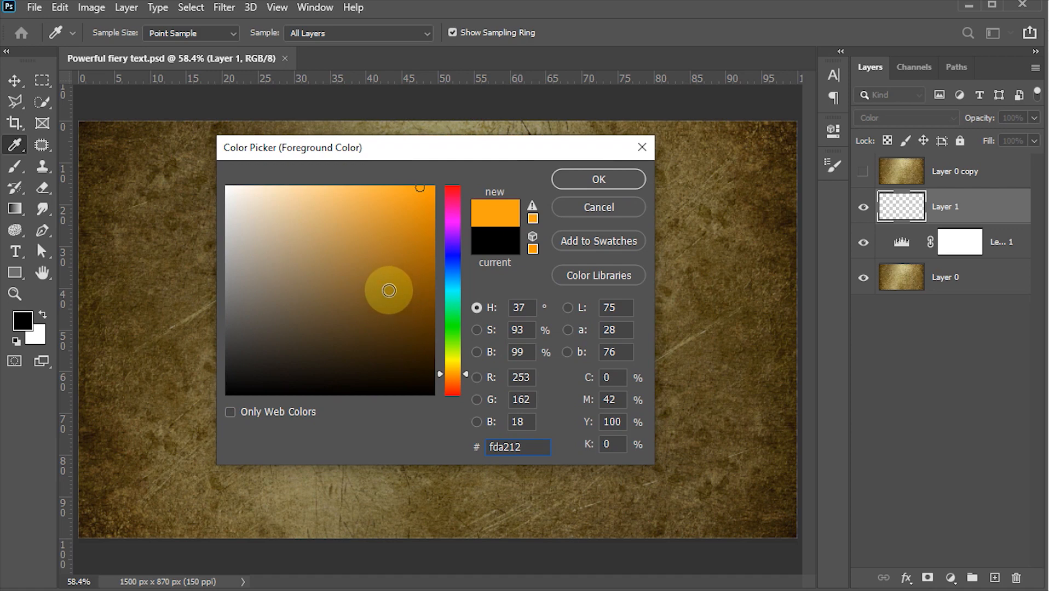
{"action": "left_click", "coordinate": [598, 179]}
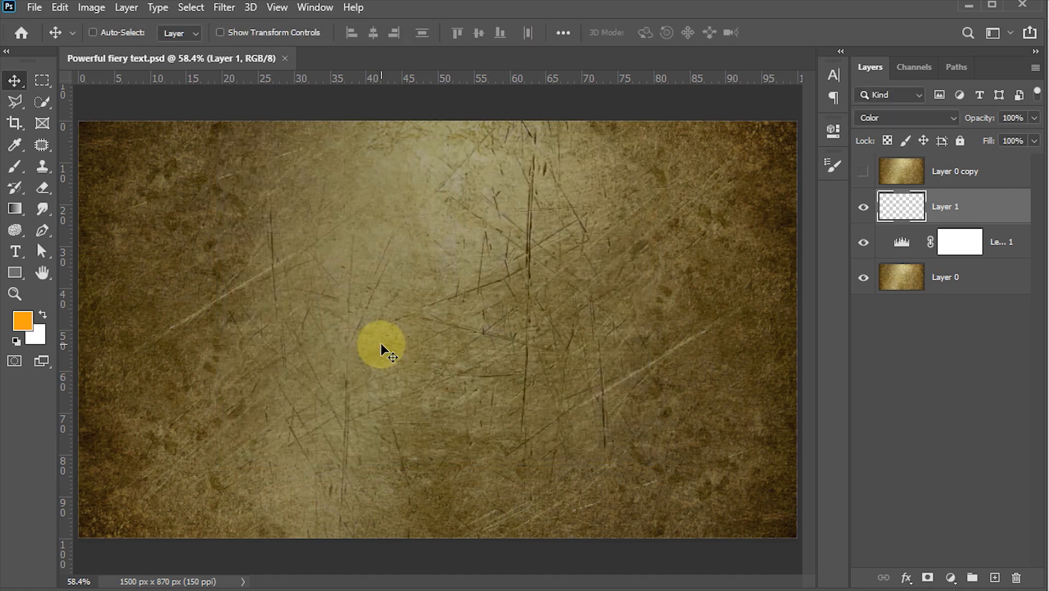
- Paint an orange glow at the center of the canvas on Layer 1 with a 1200 px Soft Round brush
{"action": "key", "text": "b"}
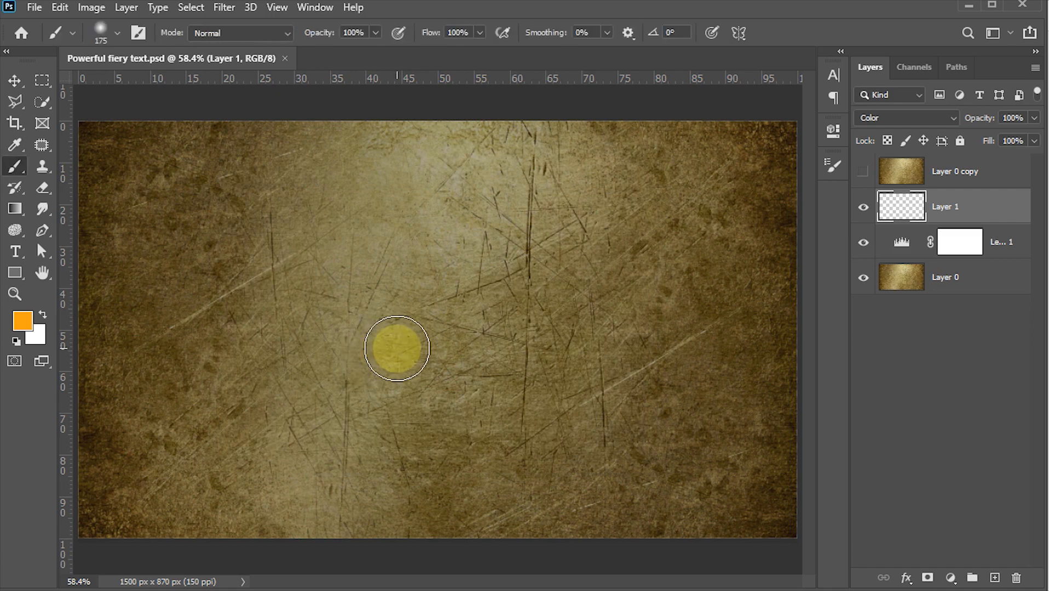
{"action": "left_click", "coordinate": [117, 33]}
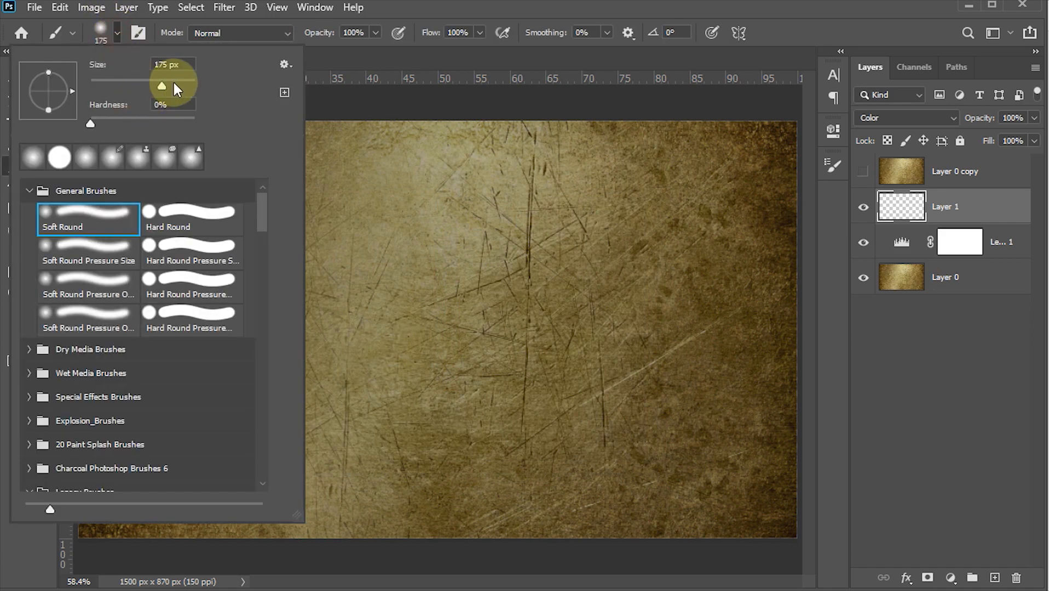
{"action": "double_click", "coordinate": [180, 65]}
{"action": "type", "text": "1"}
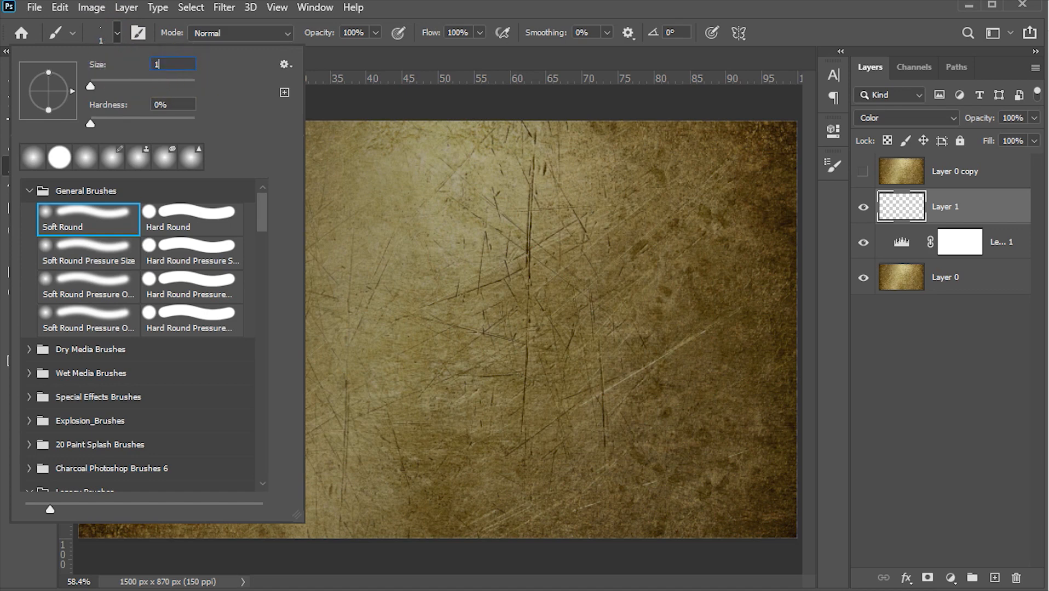
{"action": "type", "text": "000"}
{"action": "key", "text": "Return"}
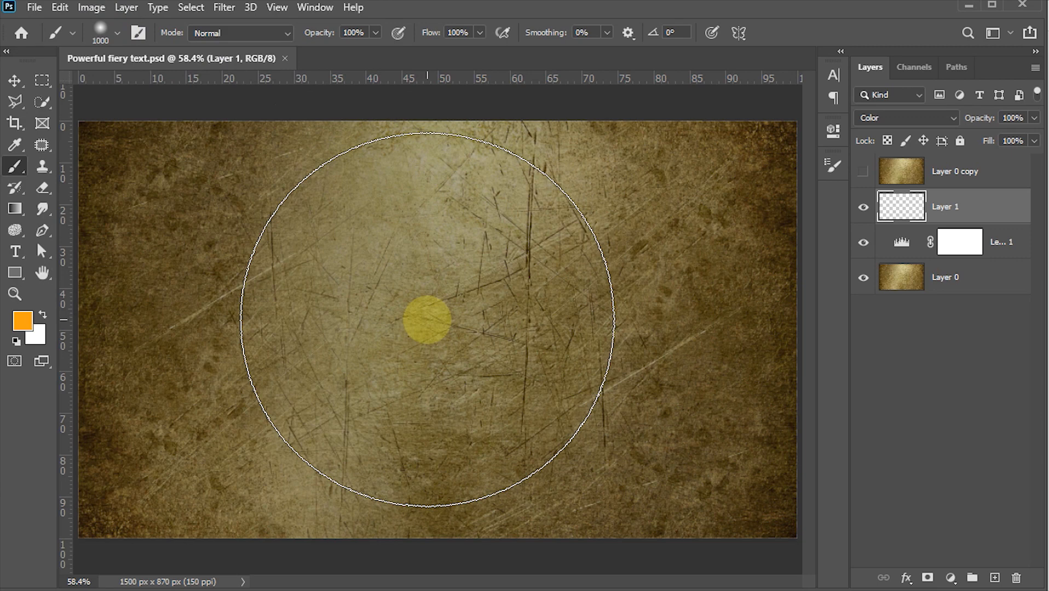
{"action": "key", "text": "bracketright"}
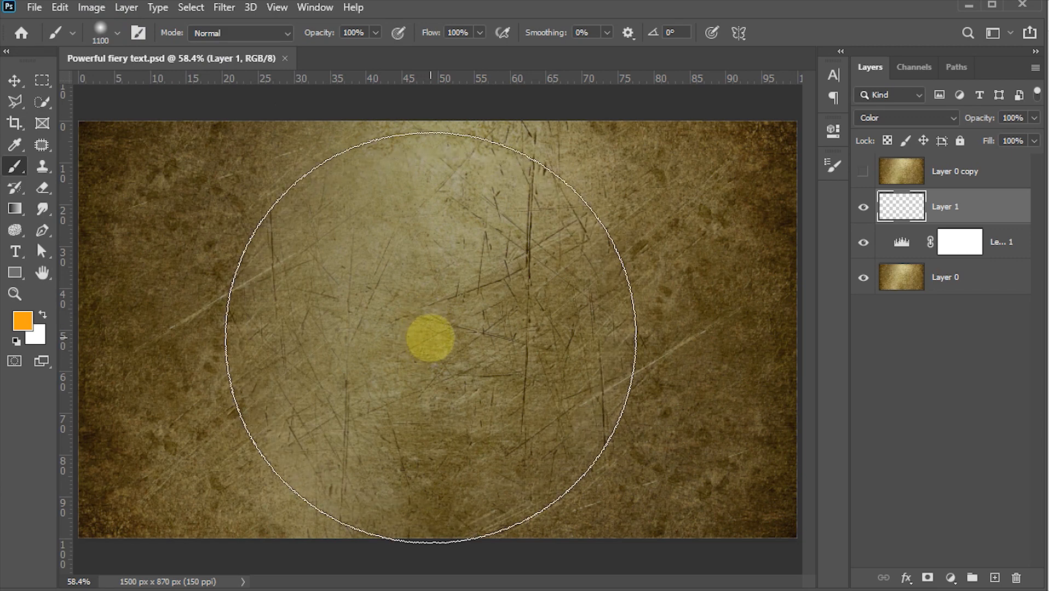
{"action": "key", "text": "bracketright"}
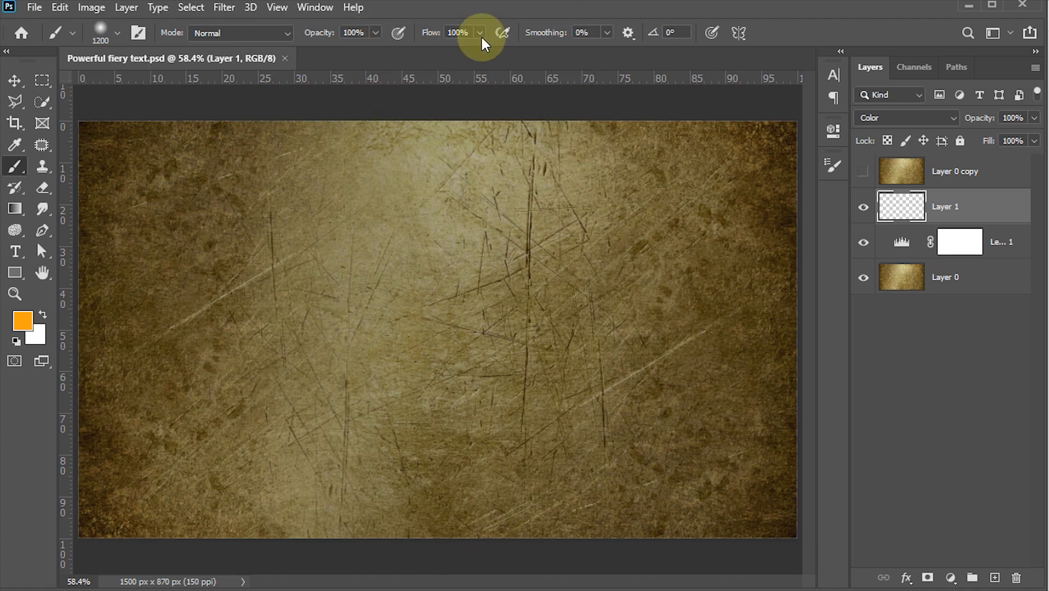
{"action": "left_click", "coordinate": [107, 31]}
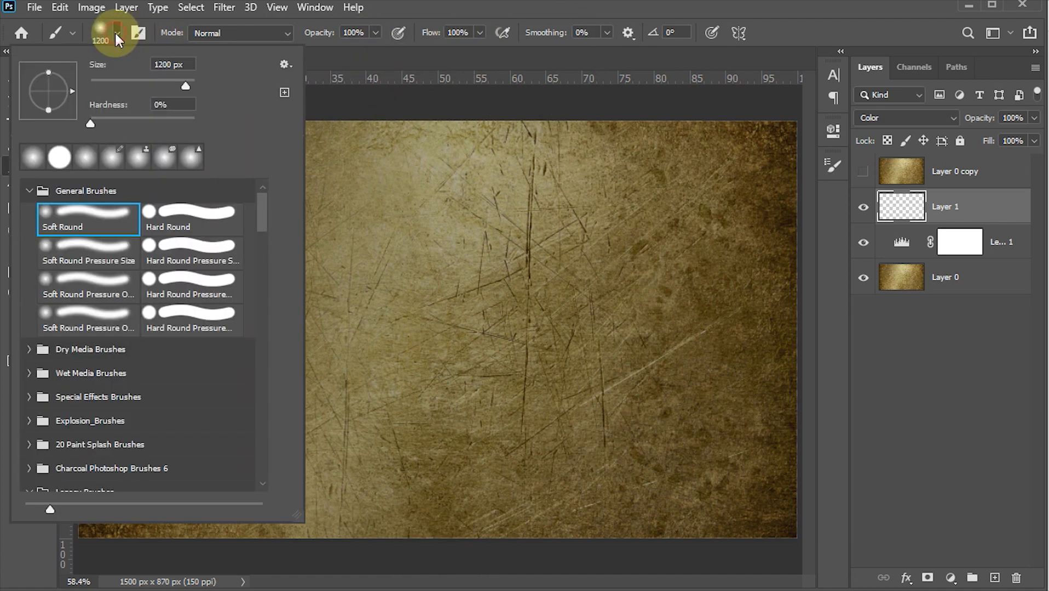
{"action": "left_click", "coordinate": [444, 7]}
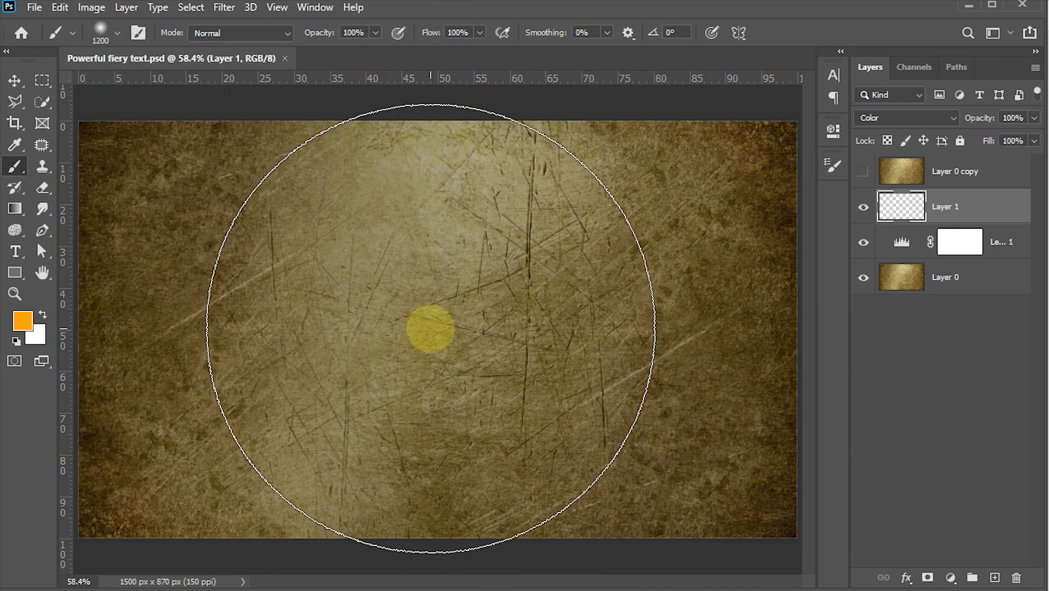
{"action": "mouse_move", "coordinate": [430, 329]}
{"action": "left_mouse_down"}
{"action": "mouse_move", "coordinate": [406, 351]}
{"action": "mouse_move", "coordinate": [408, 380]}
{"action": "mouse_move", "coordinate": [459, 293]}
{"action": "mouse_move", "coordinate": [440, 374]}
{"action": "mouse_move", "coordinate": [383, 285]}
{"action": "mouse_move", "coordinate": [395, 324]}
{"action": "mouse_move", "coordinate": [457, 332]}
{"action": "left_mouse_up"}
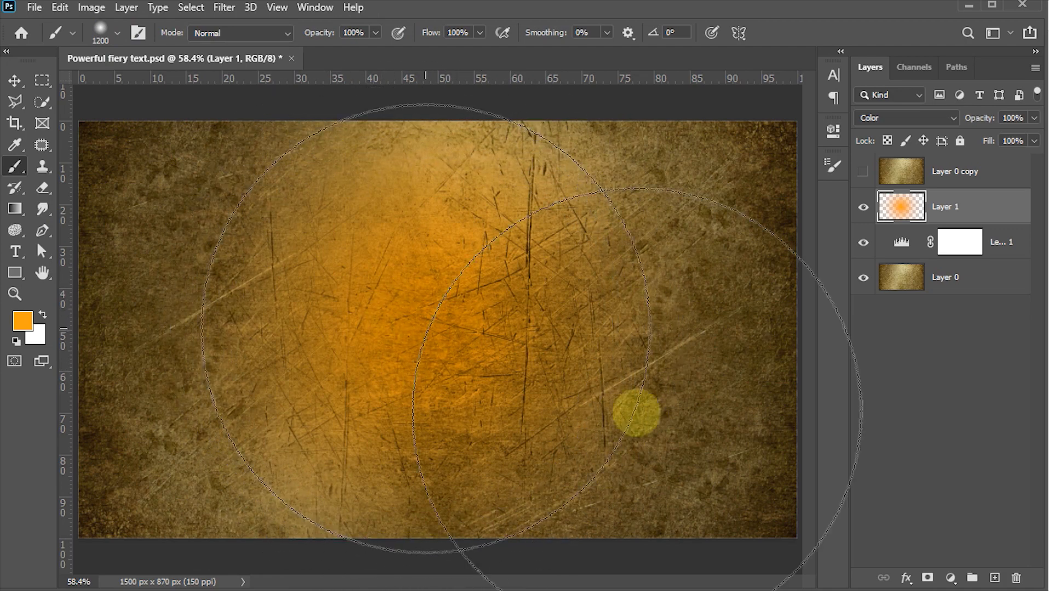
- Create a new empty layer above the orange glow layer and switch to the Move tool
{"action": "left_click", "coordinate": [996, 578]}
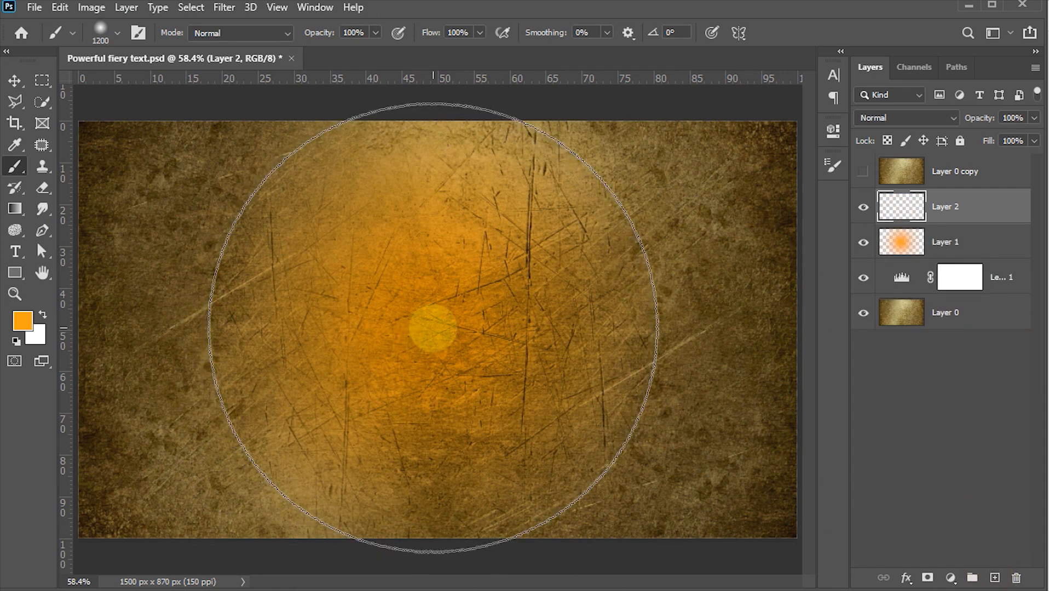
{"action": "key", "text": "v"}
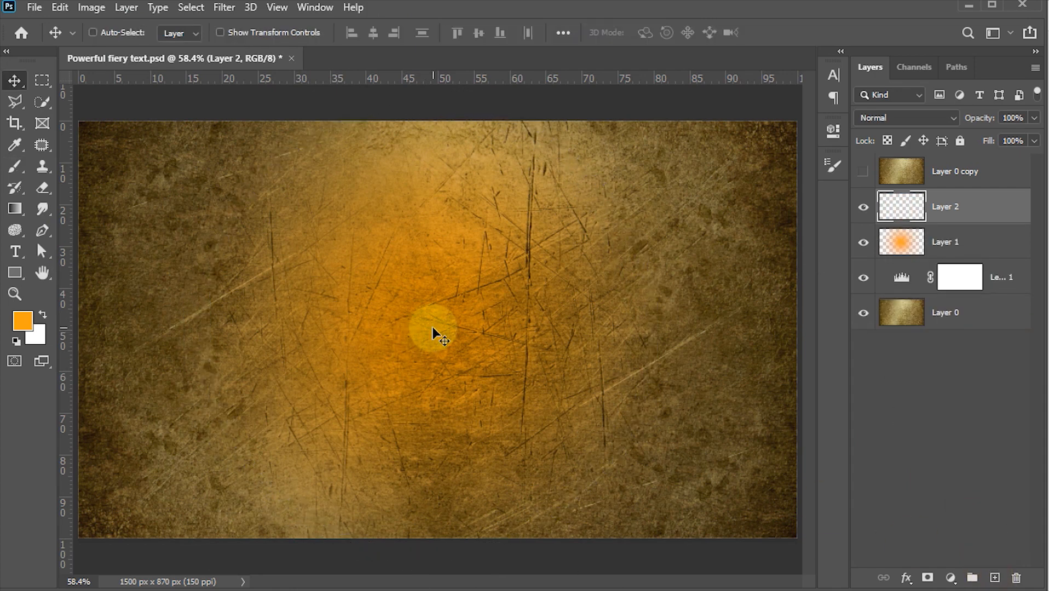
{"action": "left_click", "coordinate": [41, 333]}
{"action": "type", "text": "ffffff"}
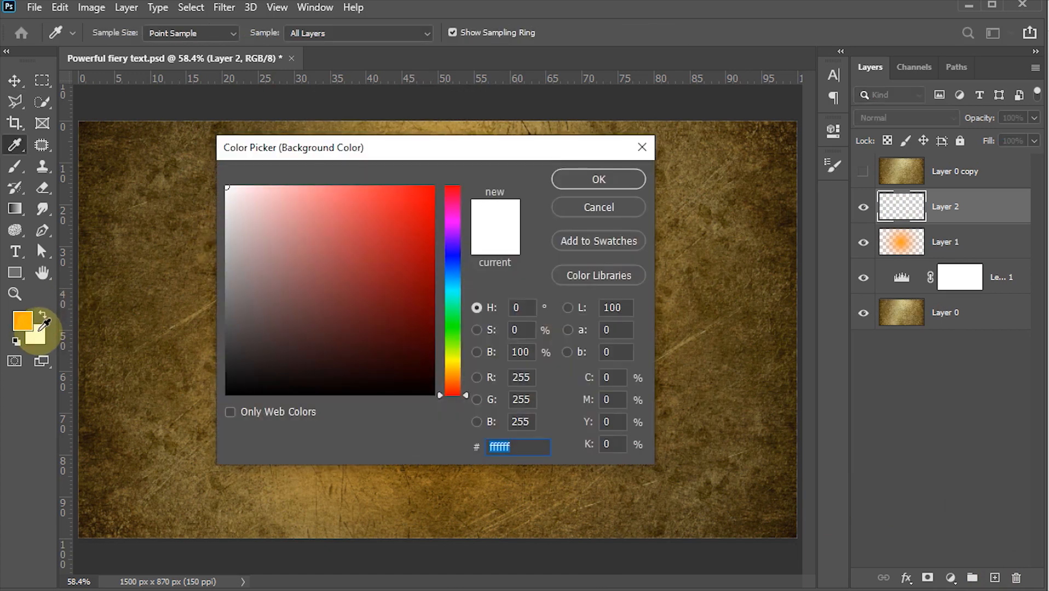
{"action": "left_click", "coordinate": [620, 211]}
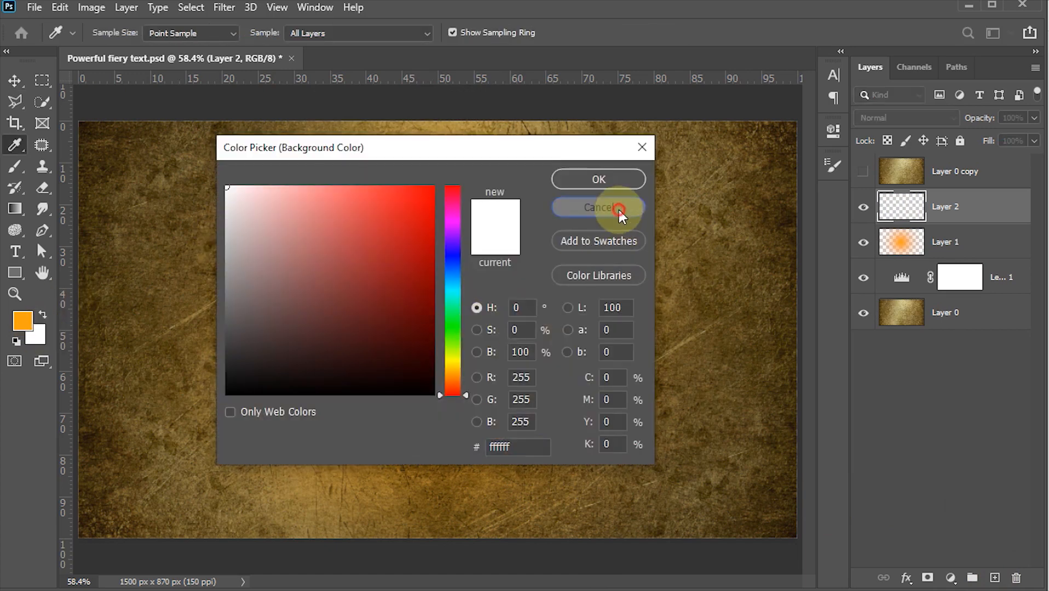
- Fill the empty Layer 2 with black at 100% opacity in Normal mode
{"action": "left_click", "coordinate": [61, 8]}
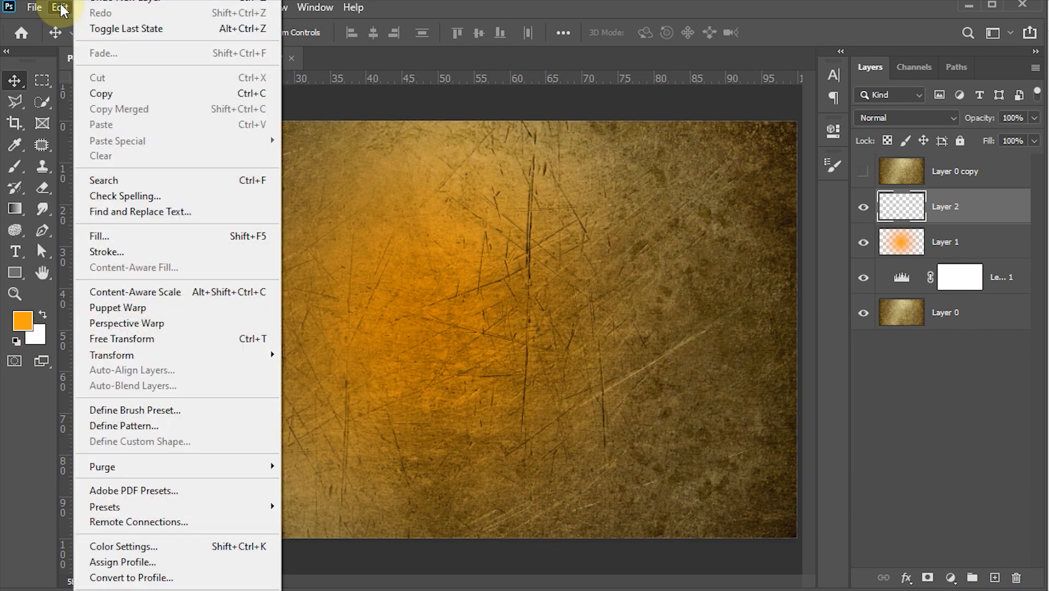
{"action": "left_click", "coordinate": [118, 236]}
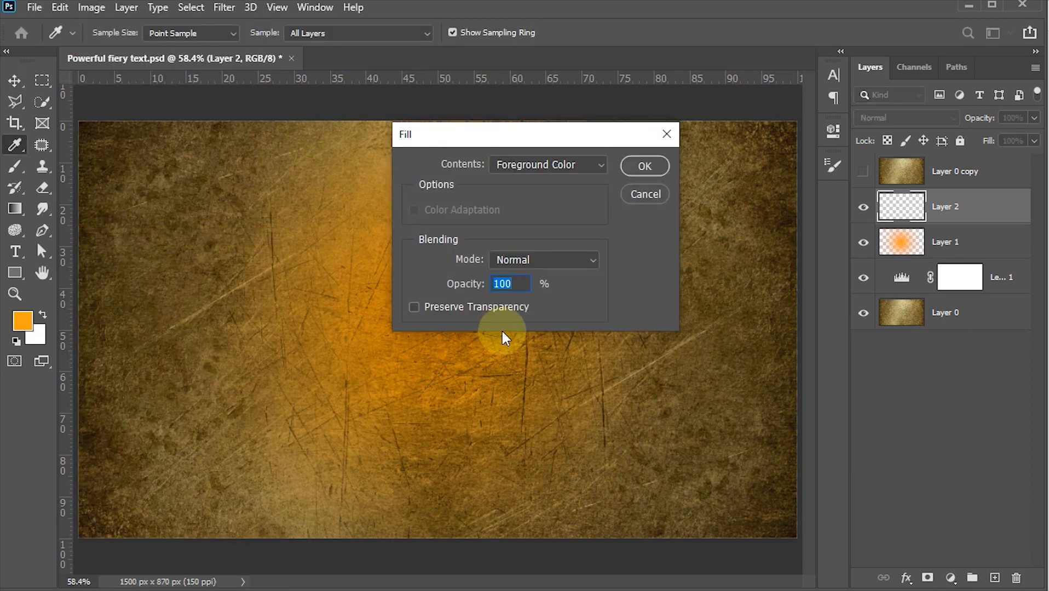
{"action": "left_click", "coordinate": [597, 162]}
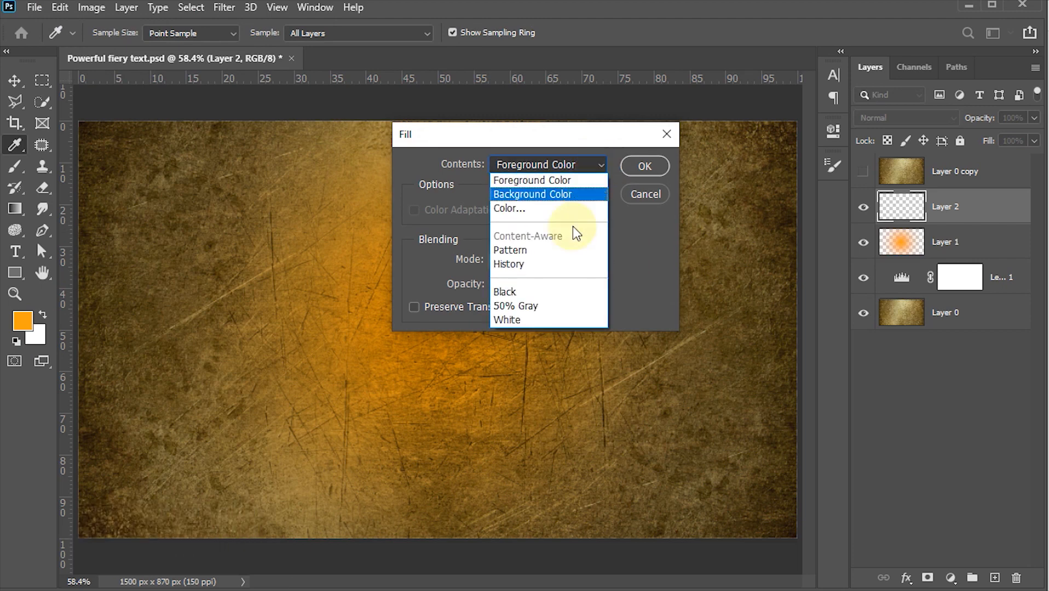
{"action": "left_click", "coordinate": [506, 292]}
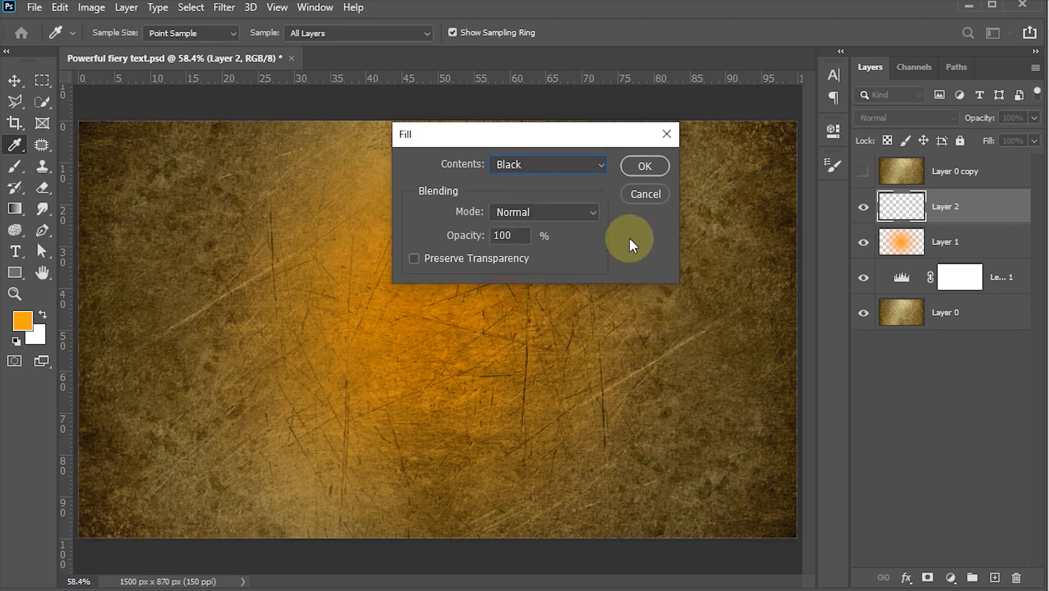
{"action": "left_click", "coordinate": [643, 166]}
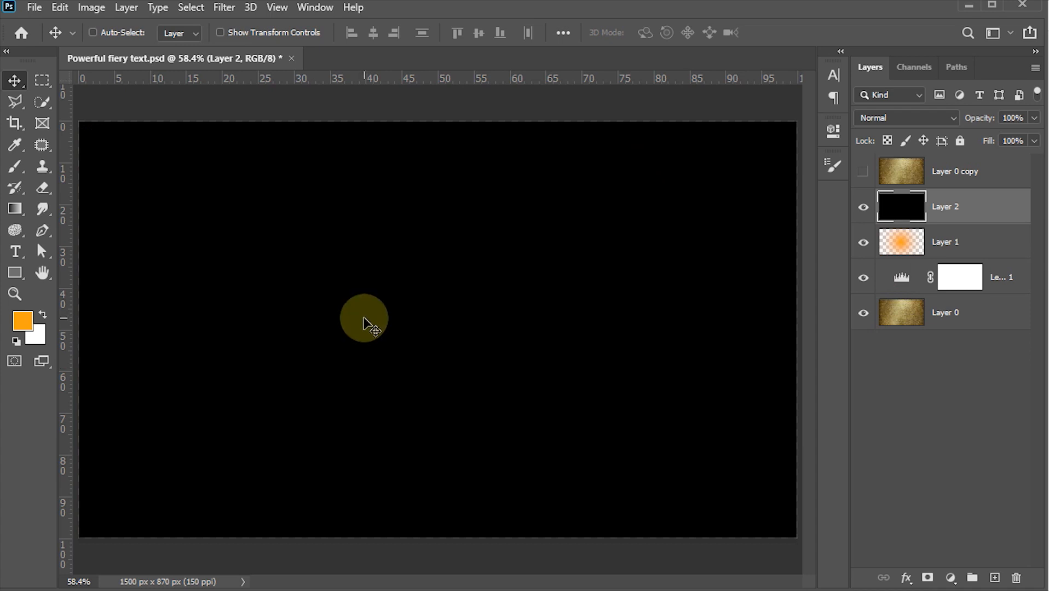
- Switch to the Eraser tool and enlarge its soft round brush to 900 px
{"action": "key", "text": "e"}
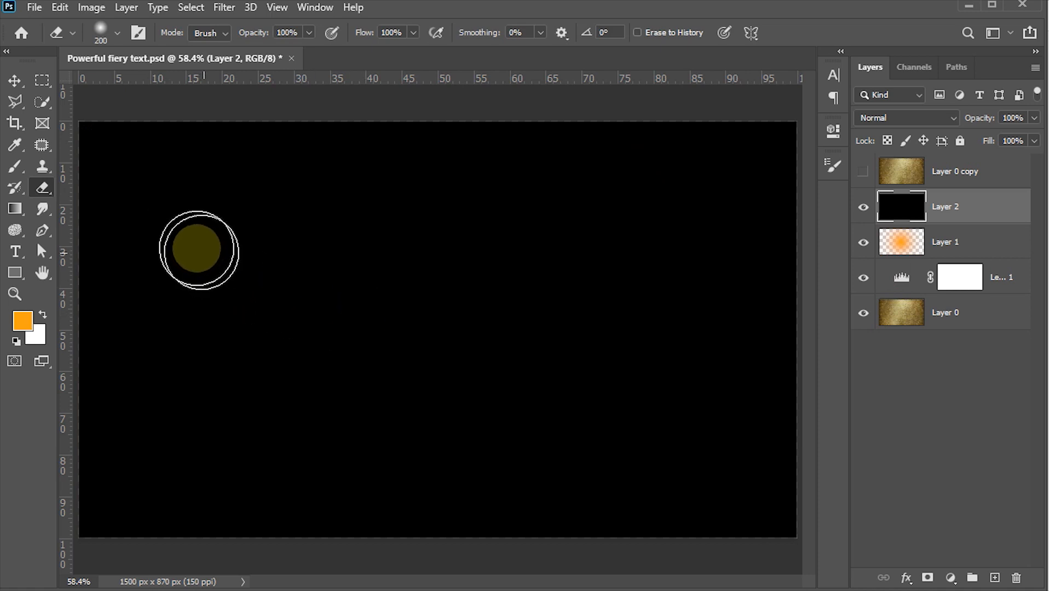
{"action": "right_click", "coordinate": [44, 187]}
{"action": "left_click", "coordinate": [127, 190]}
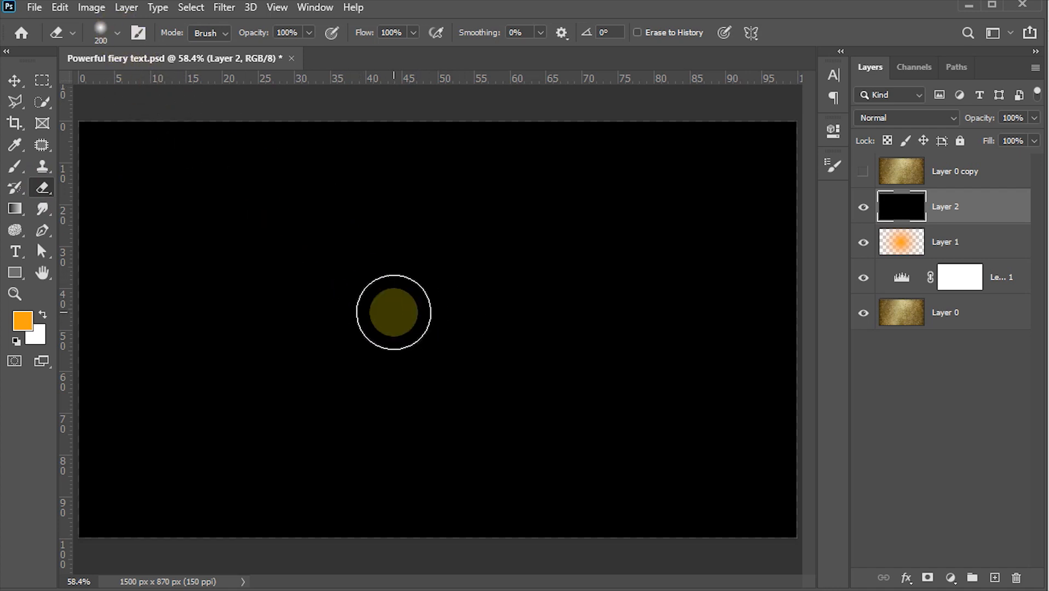
{"action": "key", "text": "bracketright"}
{"action": "key", "text": "bracketright"}
{"action": "key", "text": "bracketright"}
{"action": "key", "text": "bracketright"}
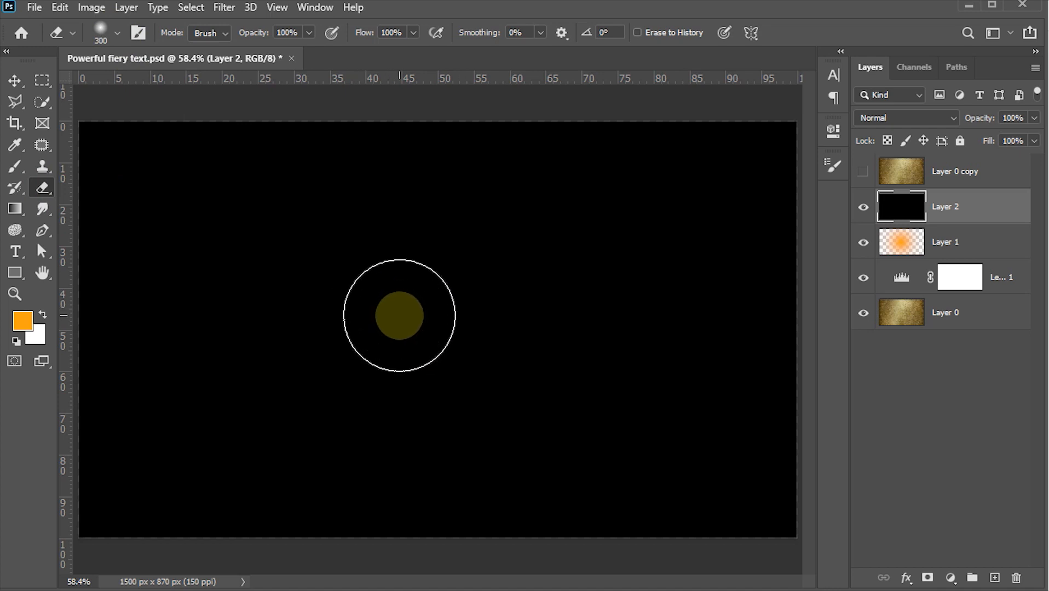
{"action": "key", "text": "bracketright"}
{"action": "key", "text": "bracketright"}
{"action": "key", "text": "bracketright"}
{"action": "key", "text": "bracketright"}
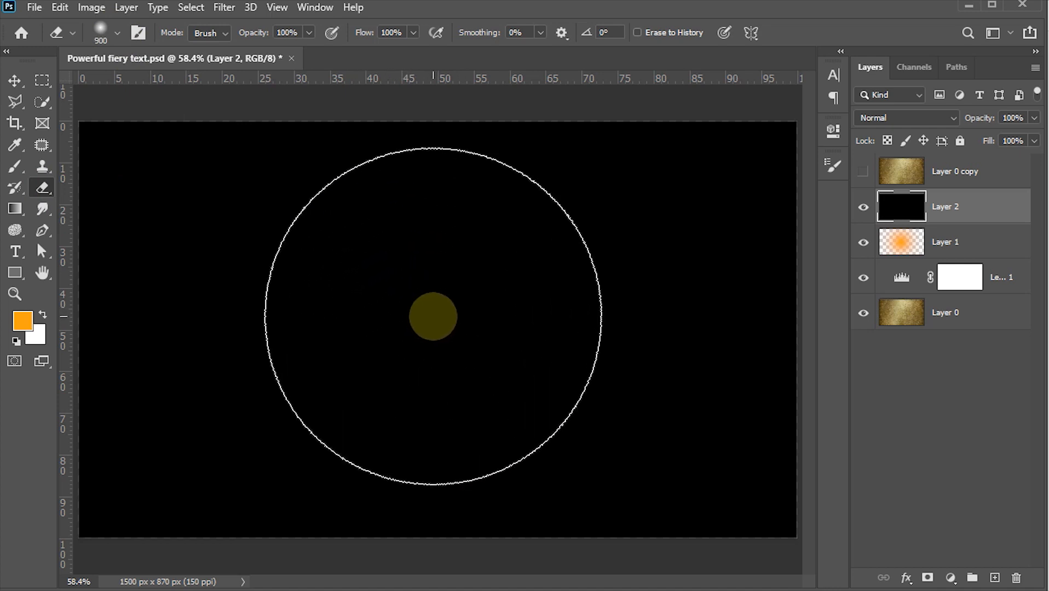
- Set the eraser size to 1000 px and erase the center of the black Layer 2 with one soft dab
{"action": "left_click", "coordinate": [117, 32]}
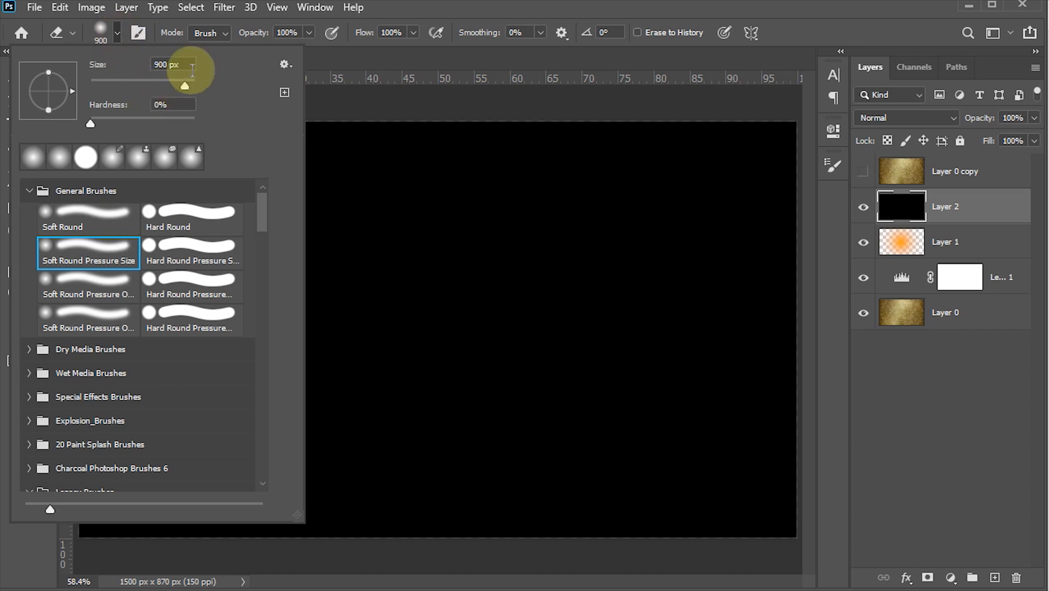
{"action": "double_click", "coordinate": [176, 64]}
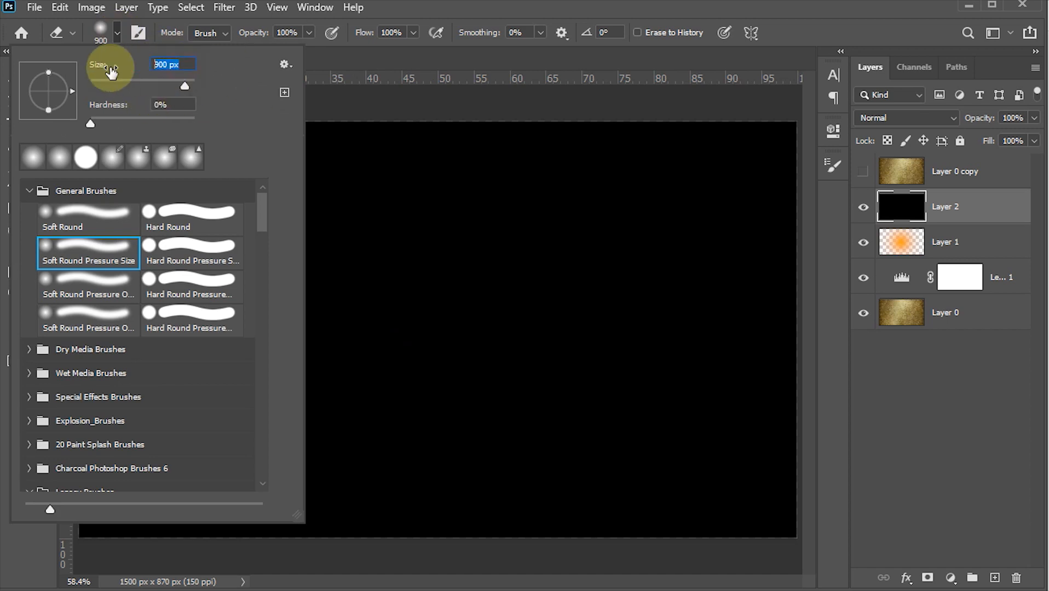
{"action": "type", "text": "1000"}
{"action": "key", "text": "Return"}
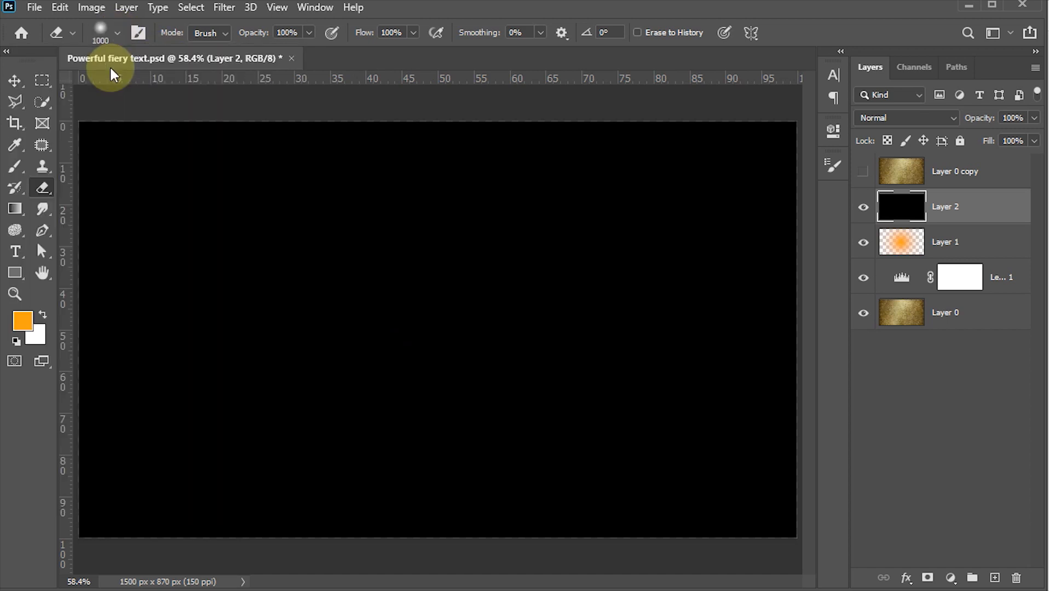
{"action": "left_click", "coordinate": [117, 32]}
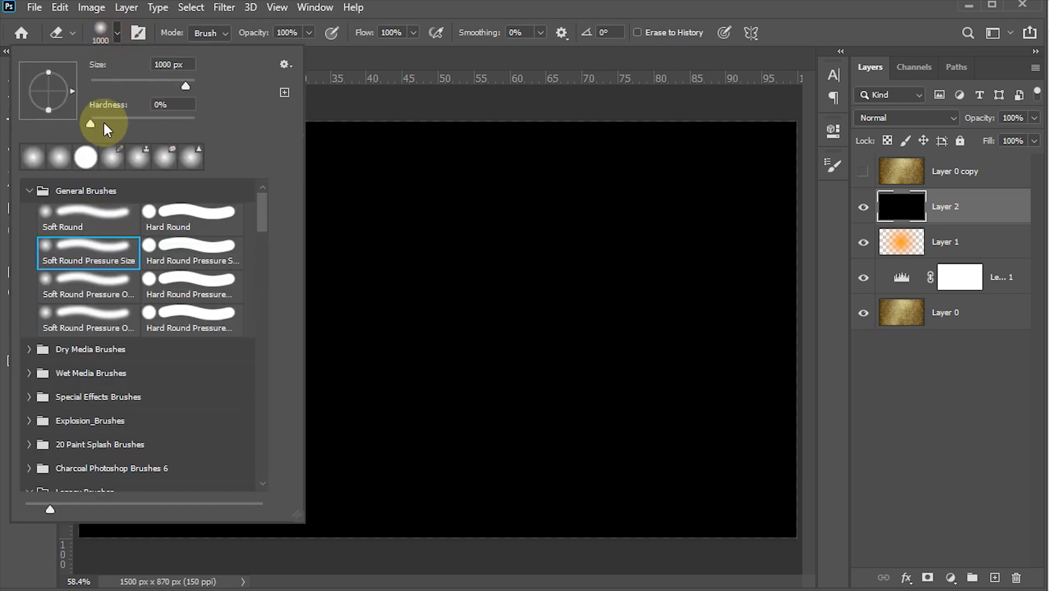
{"action": "left_click", "coordinate": [410, 8]}
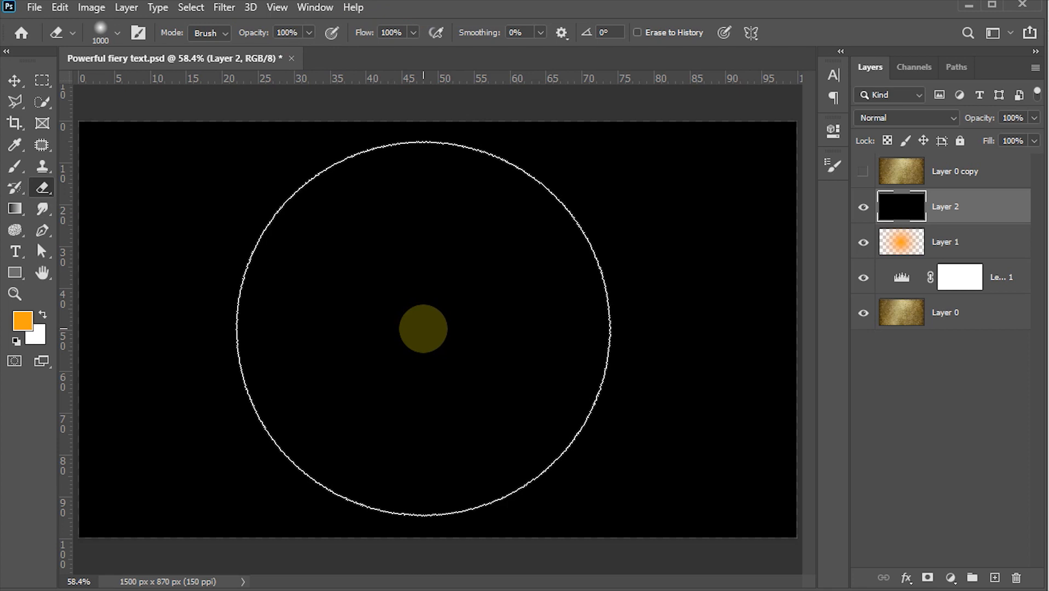
{"action": "left_click", "coordinate": [423, 328]}
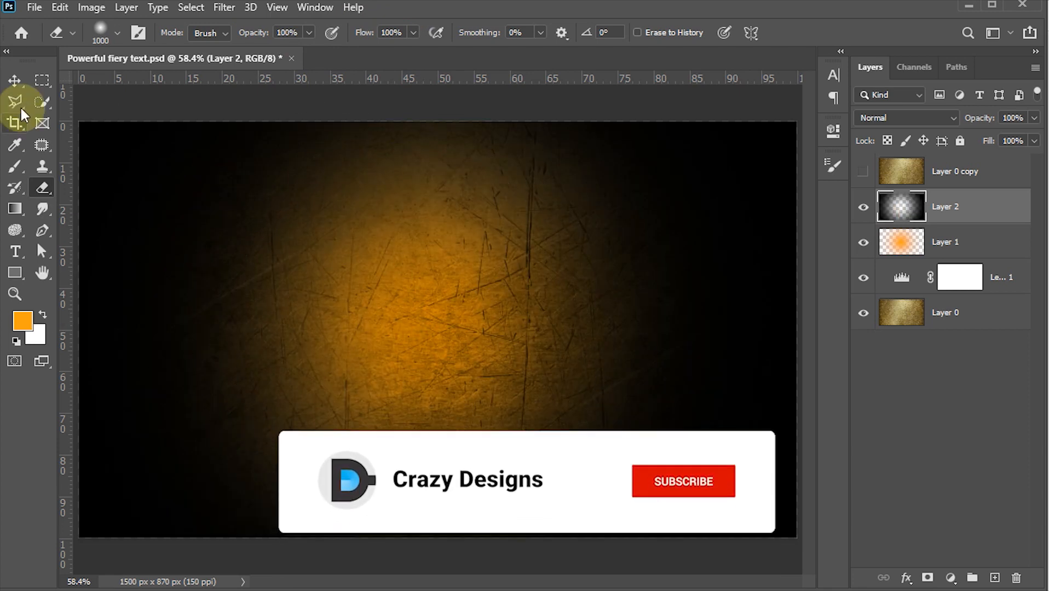
- Switch to the Move tool, set Layer 2's blend mode to Overlay and save the document
{"action": "left_click", "coordinate": [14, 81]}
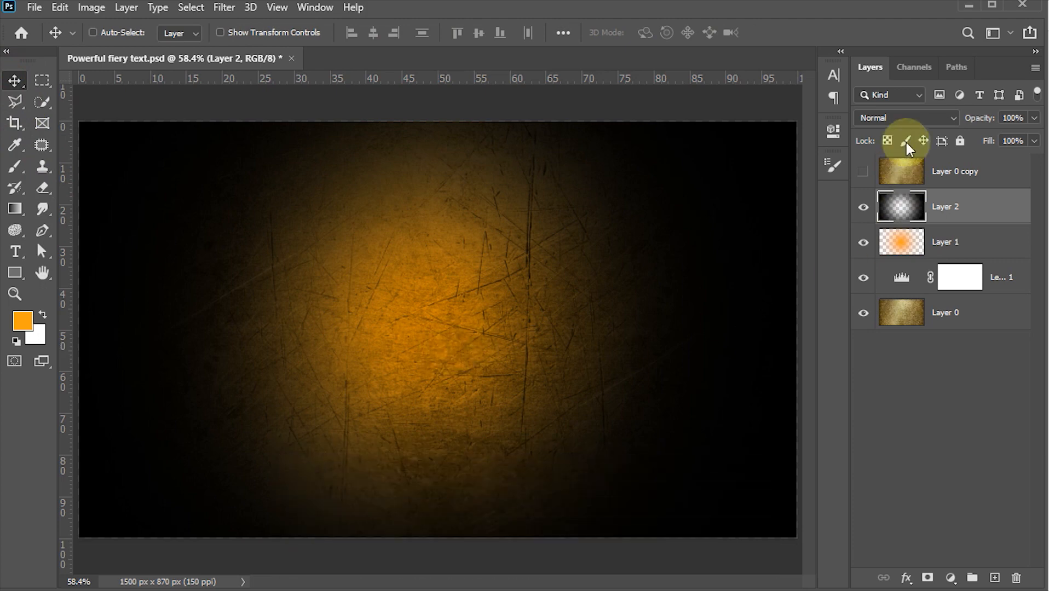
{"action": "left_click", "coordinate": [954, 123]}
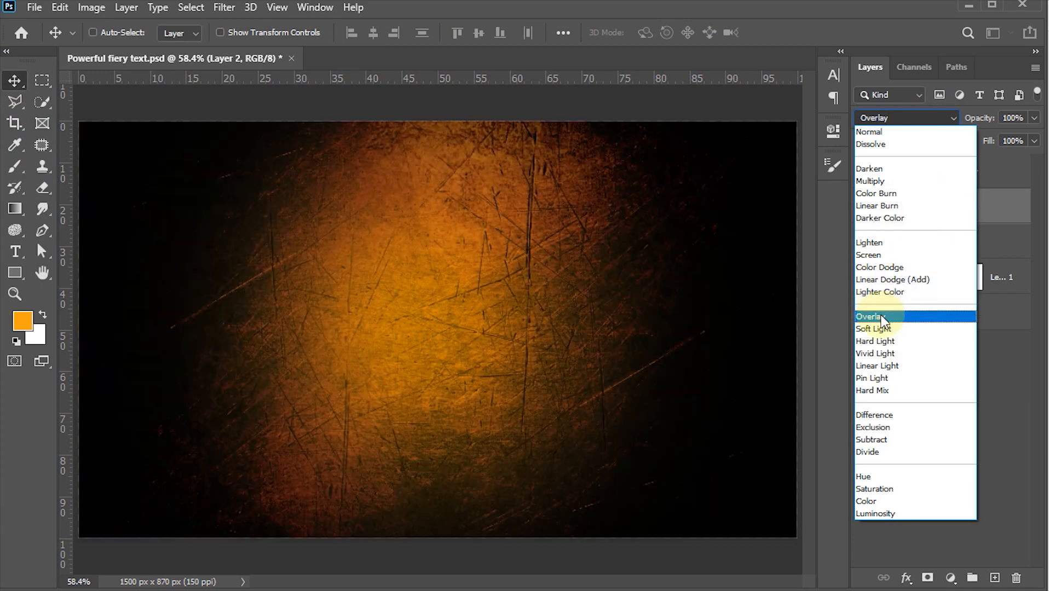
{"action": "left_click", "coordinate": [883, 318]}
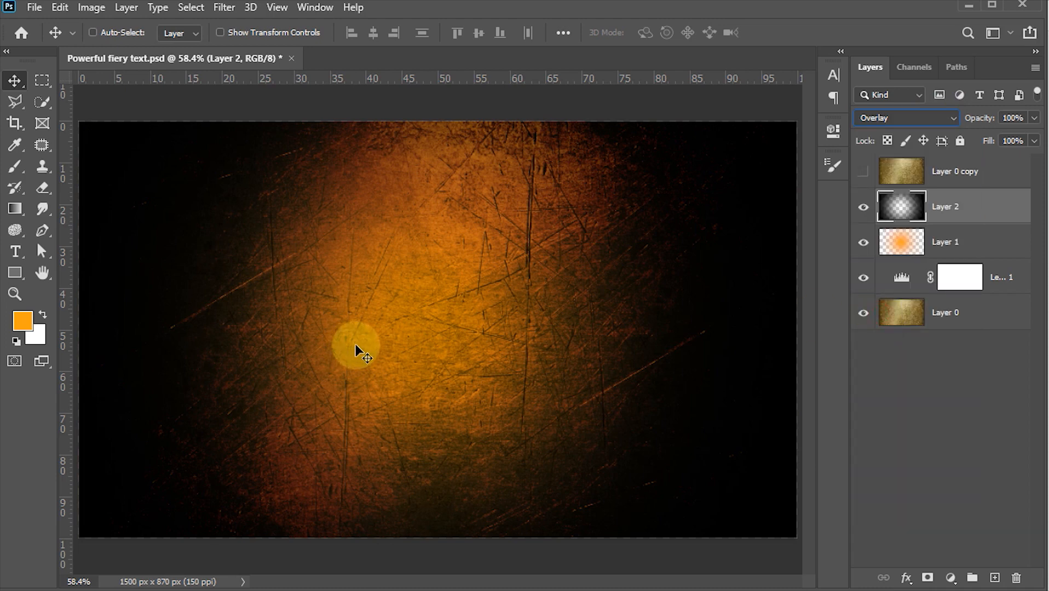
{"action": "key", "text": "ctrl+s"}
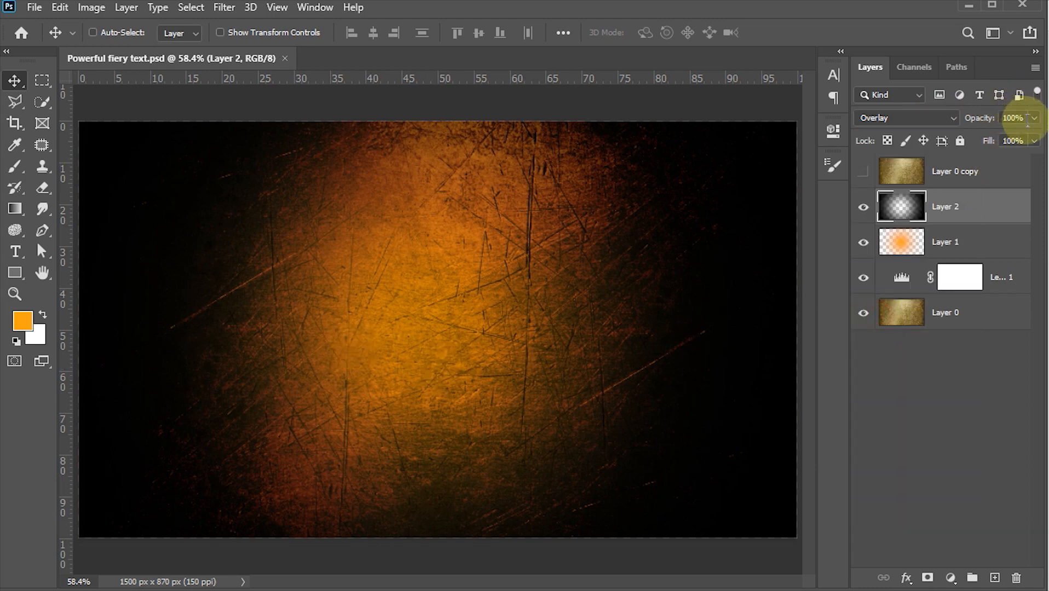
- Set the opacity of Layer 2 to 75%
{"action": "left_click_drag", "start_coordinate": [1026, 120], "coordinate": [646, 258]}
{"action": "type", "text": "75"}
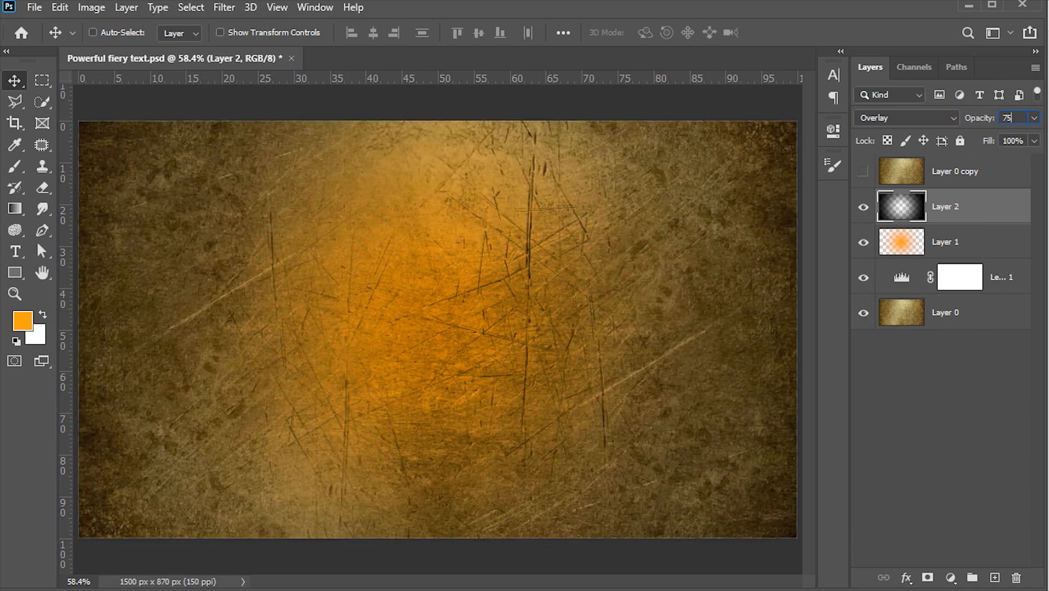
{"action": "key", "text": "Return"}
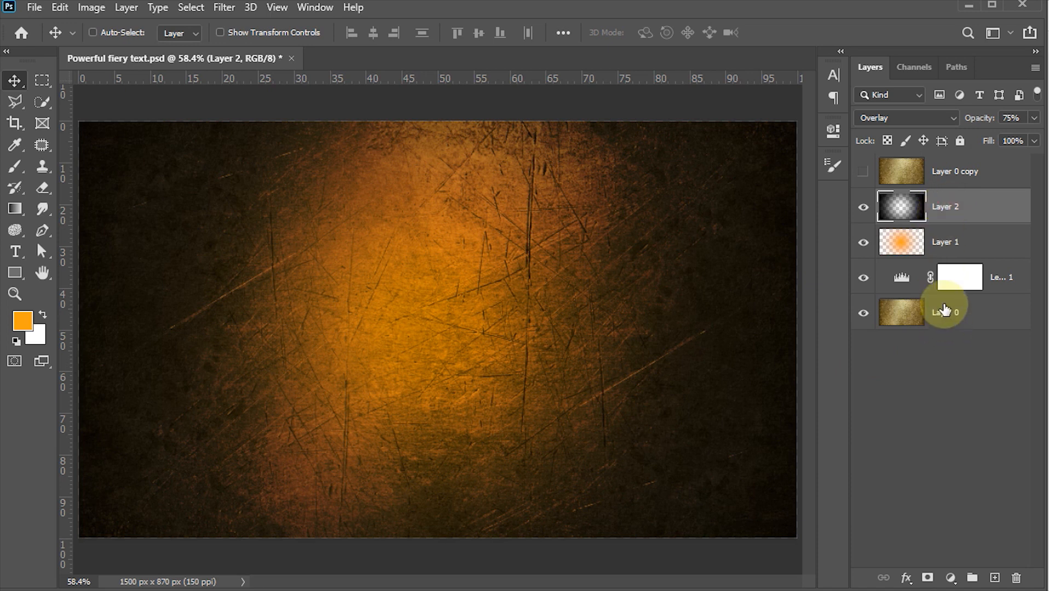
- Group all layers from Layer 2 down to Layer 0 and name the group Background
{"action": "left_click", "coordinate": [945, 323], "text": "shift"}
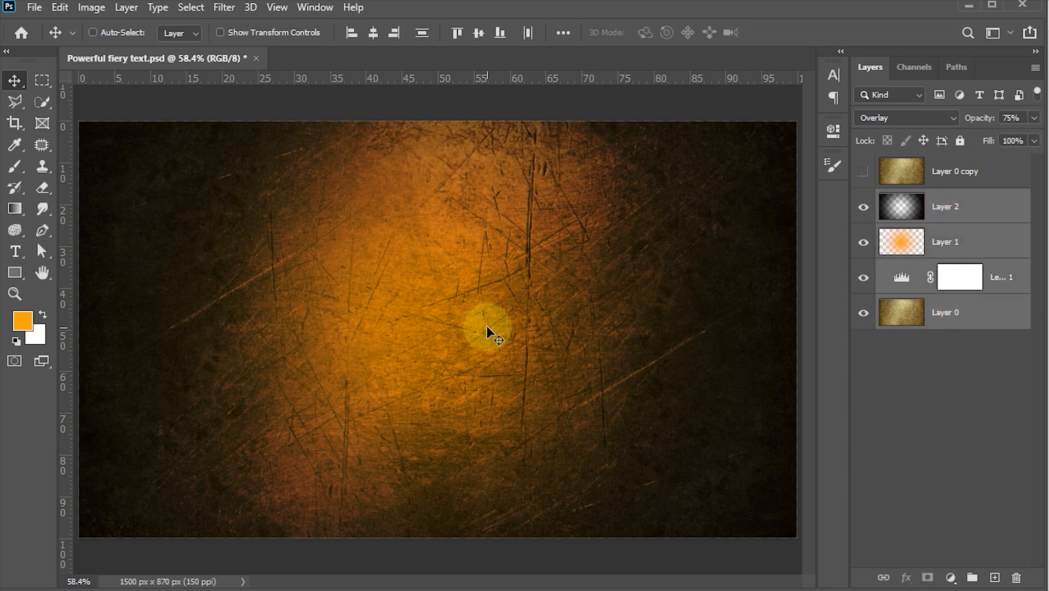
{"action": "key", "text": "ctrl"}
{"action": "key", "text": "ctrl+g"}
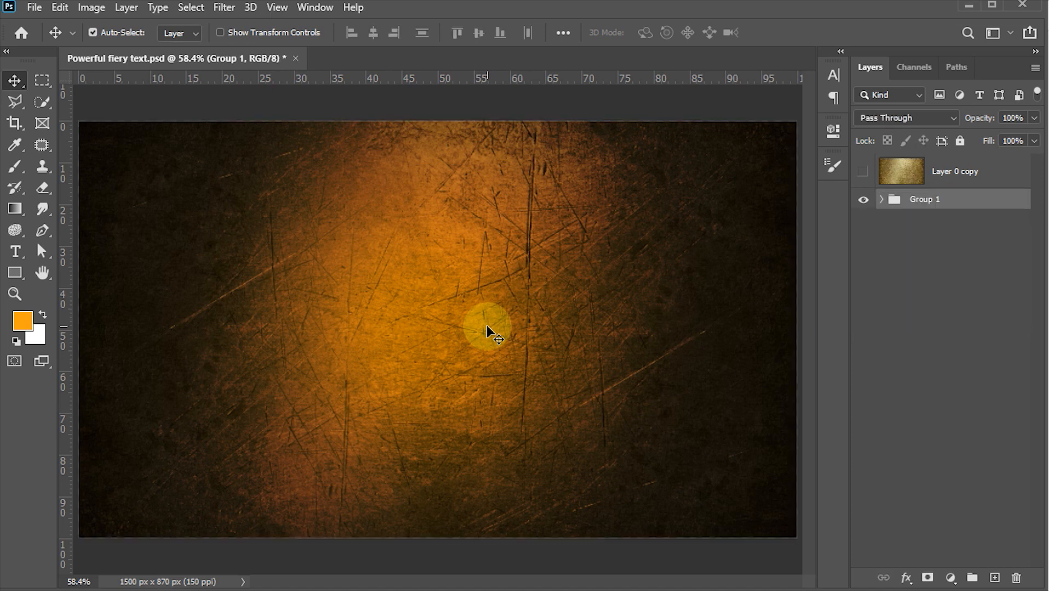
{"action": "double_click", "coordinate": [923, 200]}
{"action": "type", "text": "Backd"}
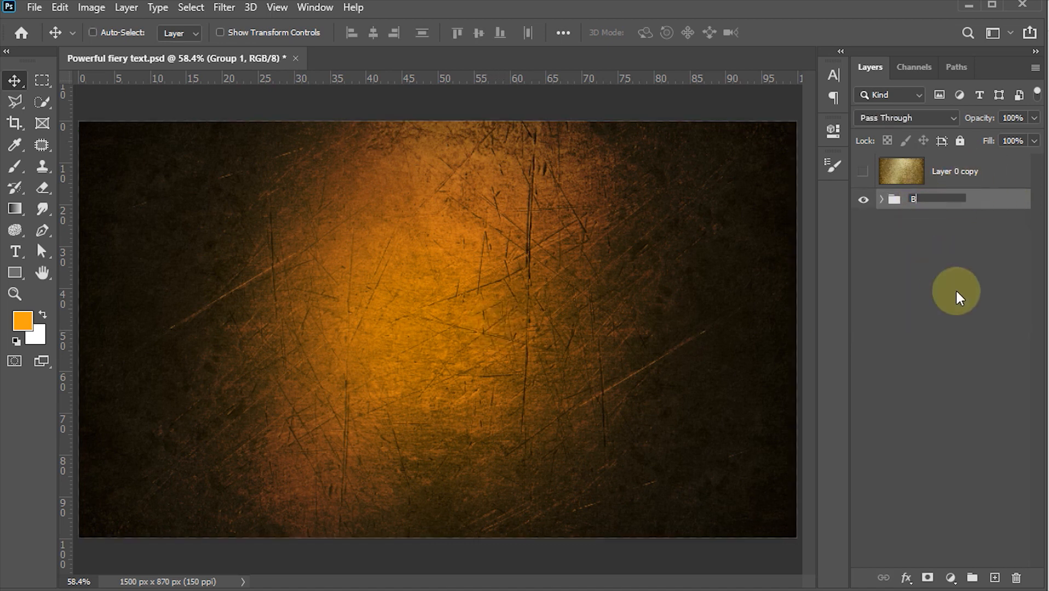
{"action": "type", "text": "round"}
{"action": "left_click", "coordinate": [942, 293]}
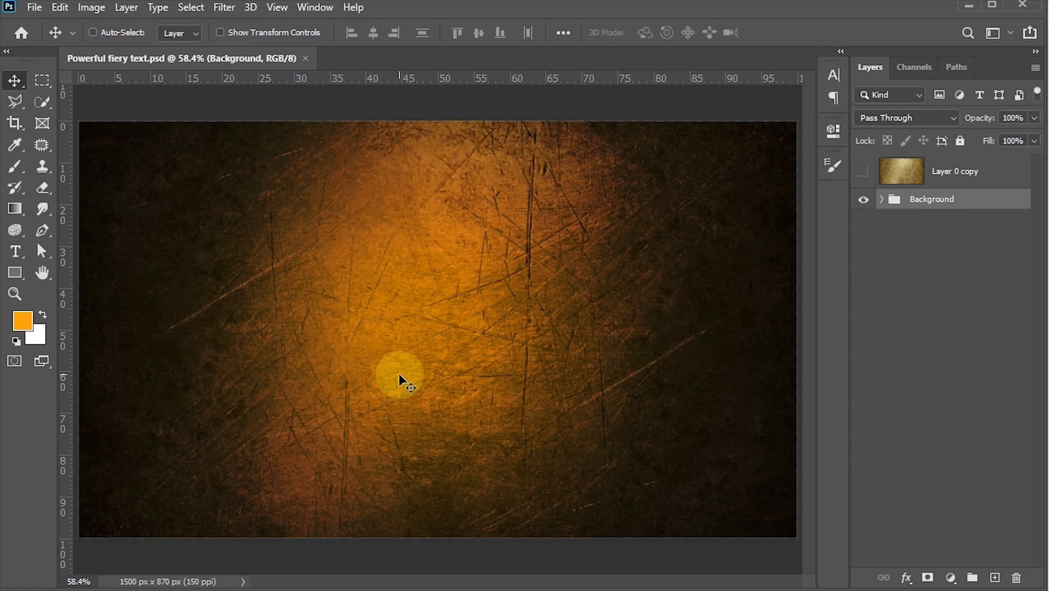
- Choose the Horizontal Type tool and set the text color to white, hex ffffff
{"action": "key", "text": "t"}
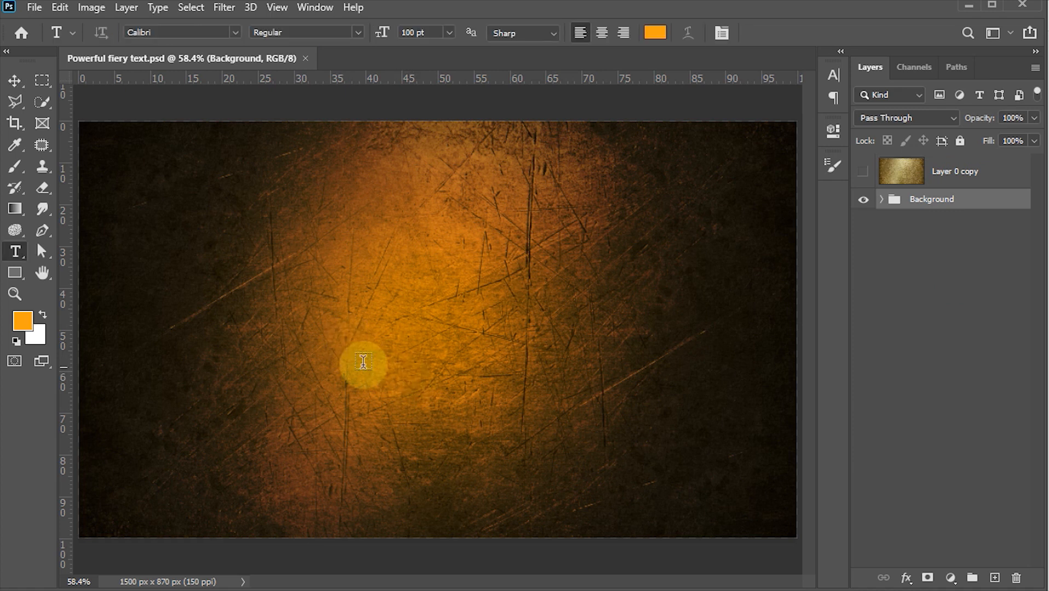
{"action": "right_click", "coordinate": [17, 253]}
{"action": "left_click", "coordinate": [114, 248]}
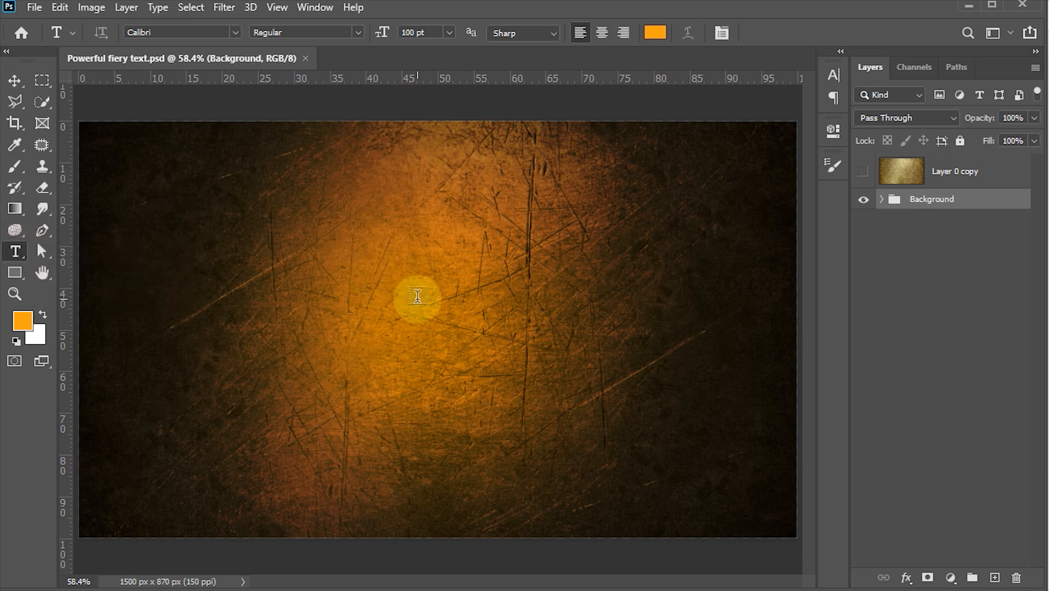
{"action": "left_click", "coordinate": [654, 32]}
{"action": "left_click_drag", "start_coordinate": [267, 260], "coordinate": [192, 169]}
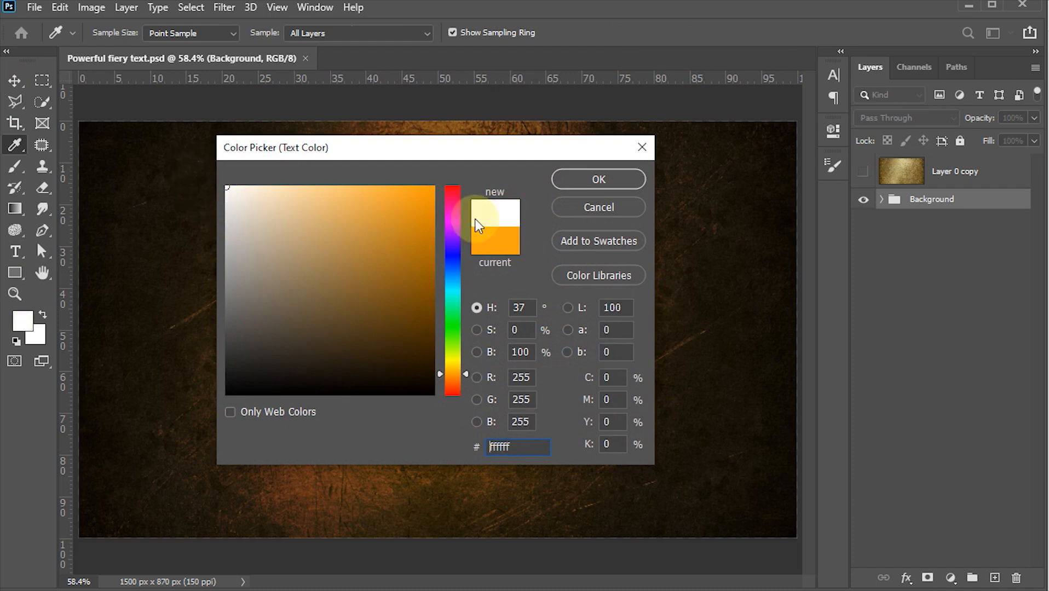
{"action": "left_click", "coordinate": [589, 179]}
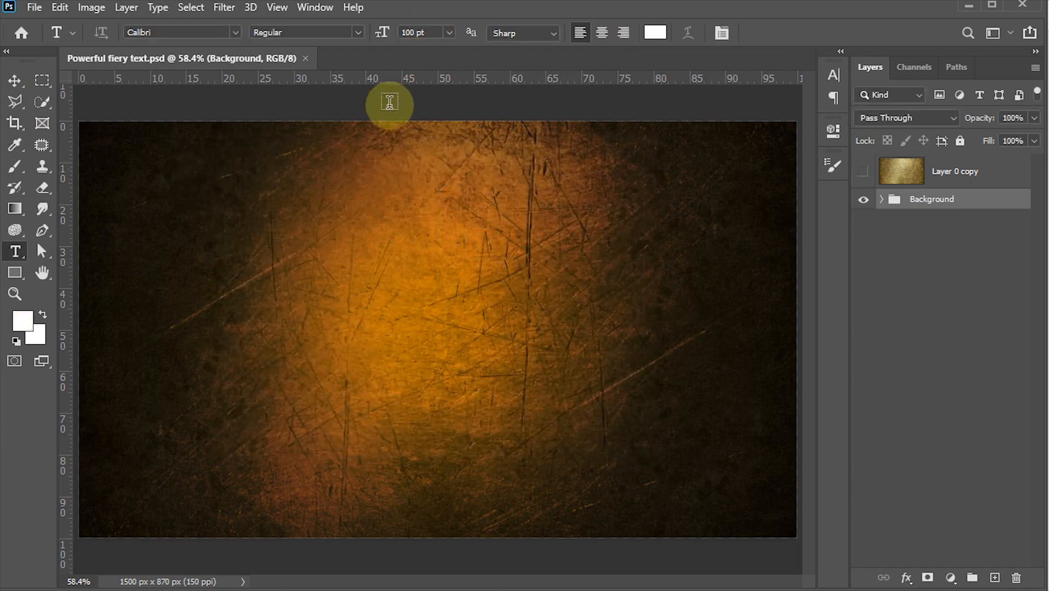
- Set the font size to 250 pt for the Calibri Regular text
{"action": "left_click", "coordinate": [427, 32]}
{"action": "type", "text": "2"}
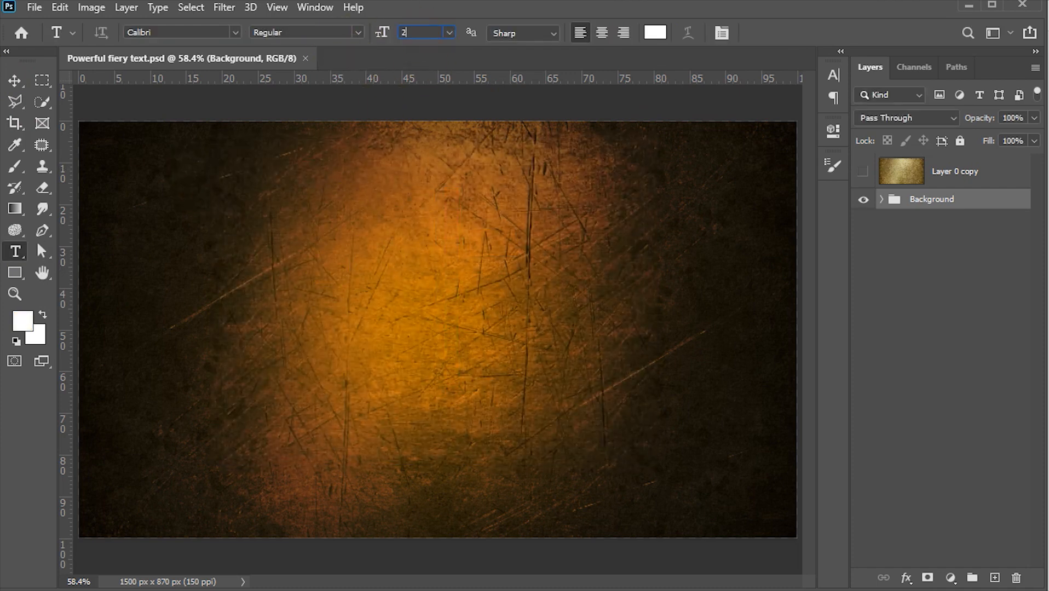
{"action": "type", "text": "50"}
{"action": "key", "text": "Return"}
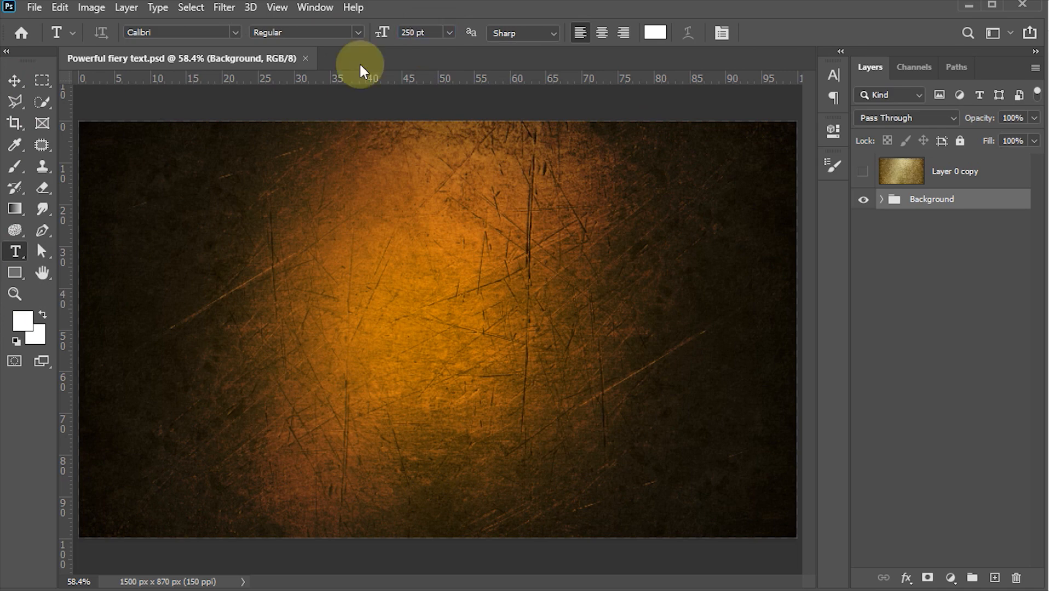
- Add the text BZ in the upper middle of the canvas, above the Background group, and commit it
{"action": "left_click", "coordinate": [254, 335]}
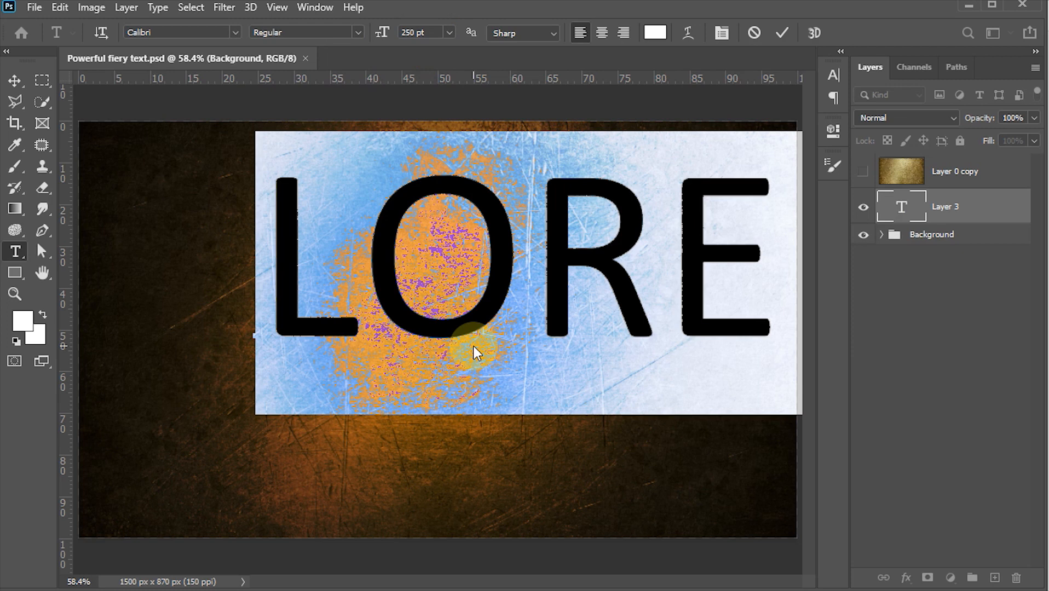
{"action": "type", "text": "B"}
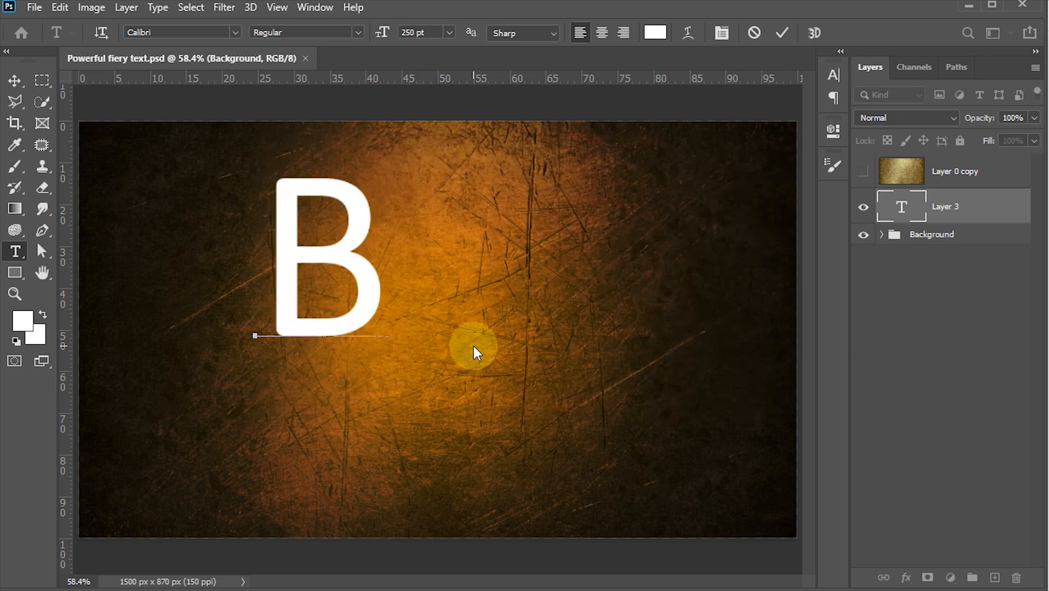
{"action": "type", "text": "Z"}
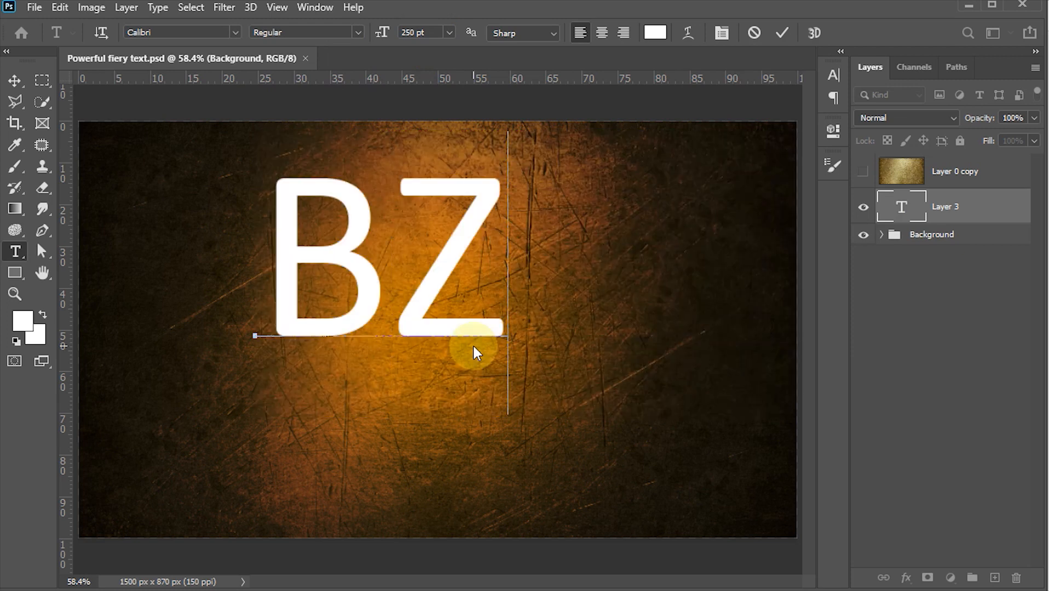
{"action": "key", "text": "ctrl+Return"}
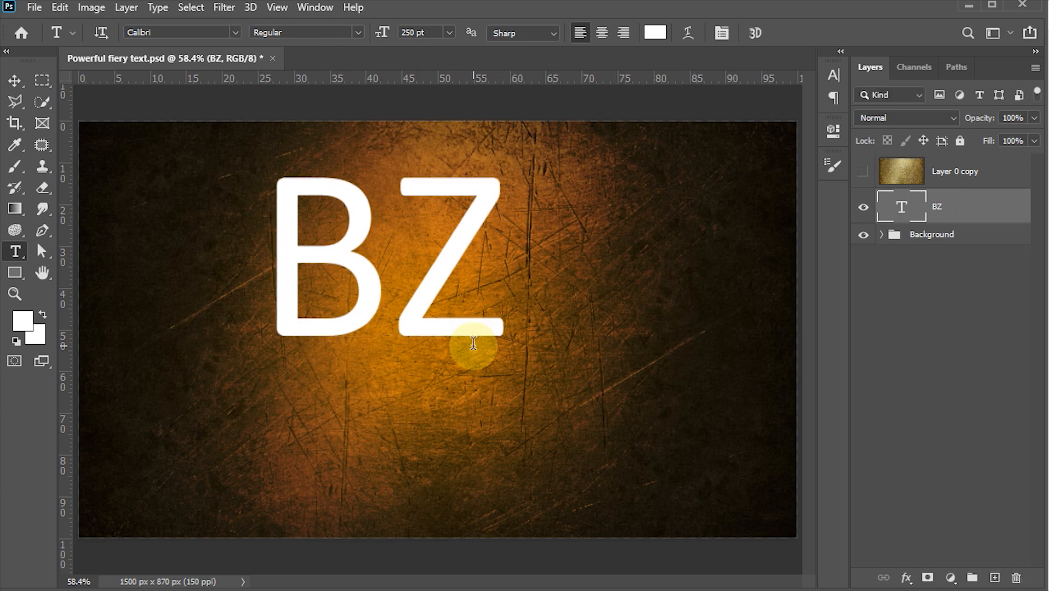
- Change the font of the BZ text to Geomancy Extra Bold
{"action": "left_click", "coordinate": [835, 74]}
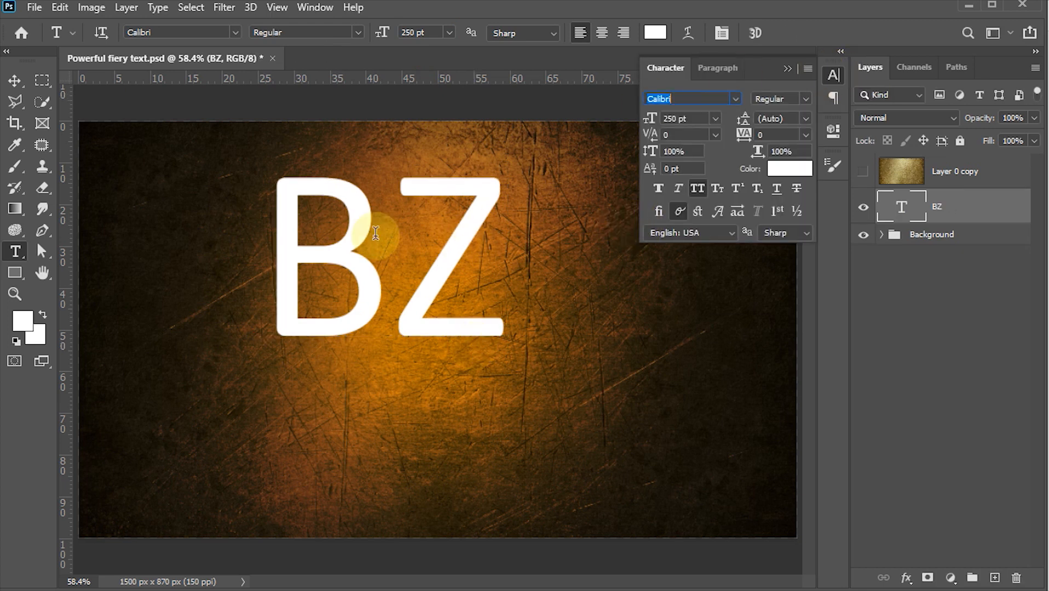
{"action": "left_click", "coordinate": [738, 99]}
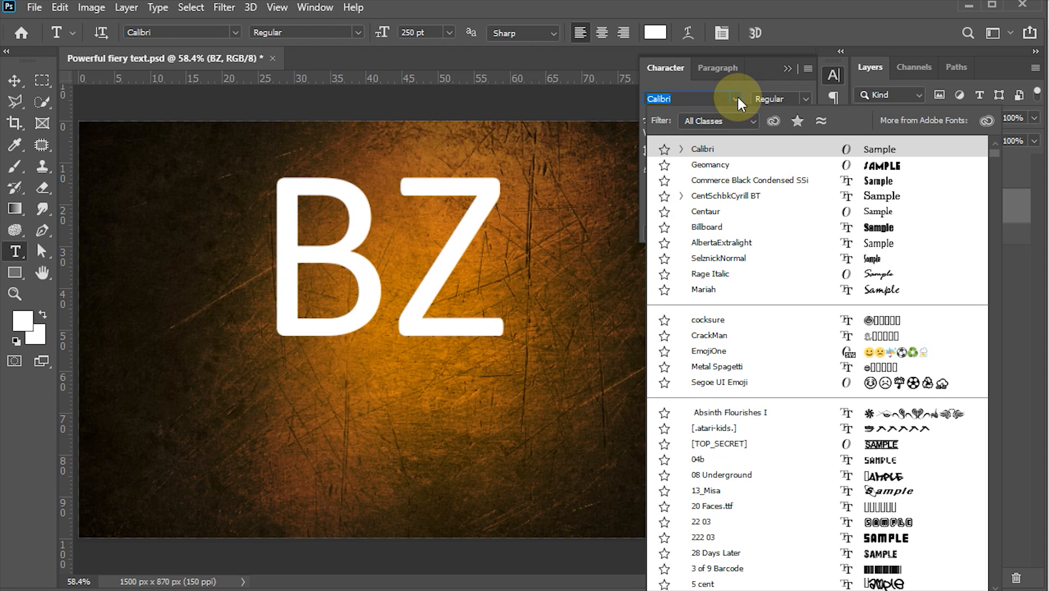
{"action": "left_click", "coordinate": [713, 163]}
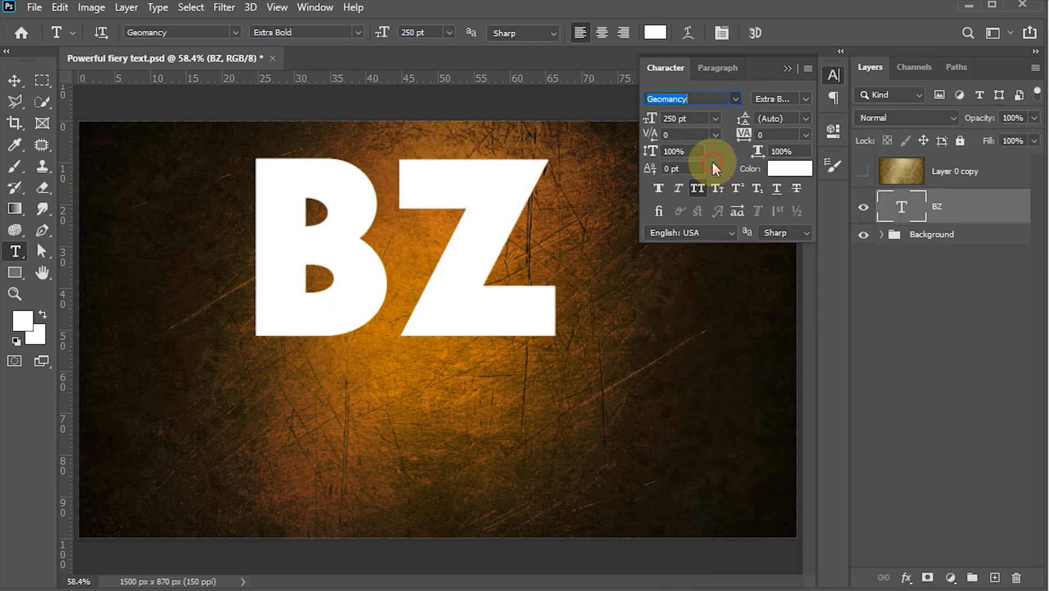
- Tighten the kerning between the letters B and Z to -120 and commit the text
{"action": "left_click", "coordinate": [404, 204]}
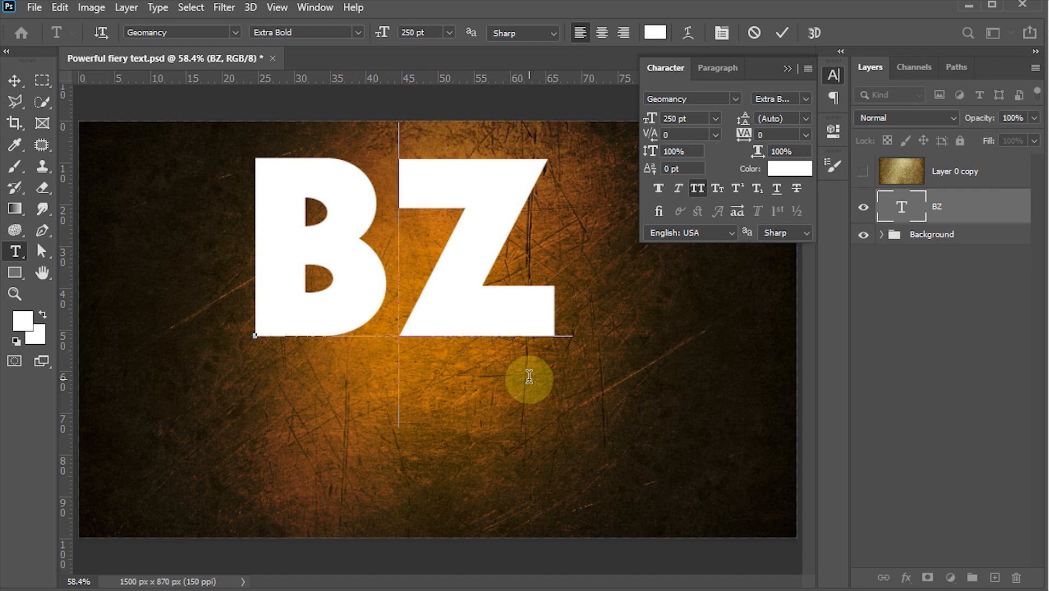
{"action": "key", "text": "alt+Right"}
{"action": "key", "text": "alt+Right"}
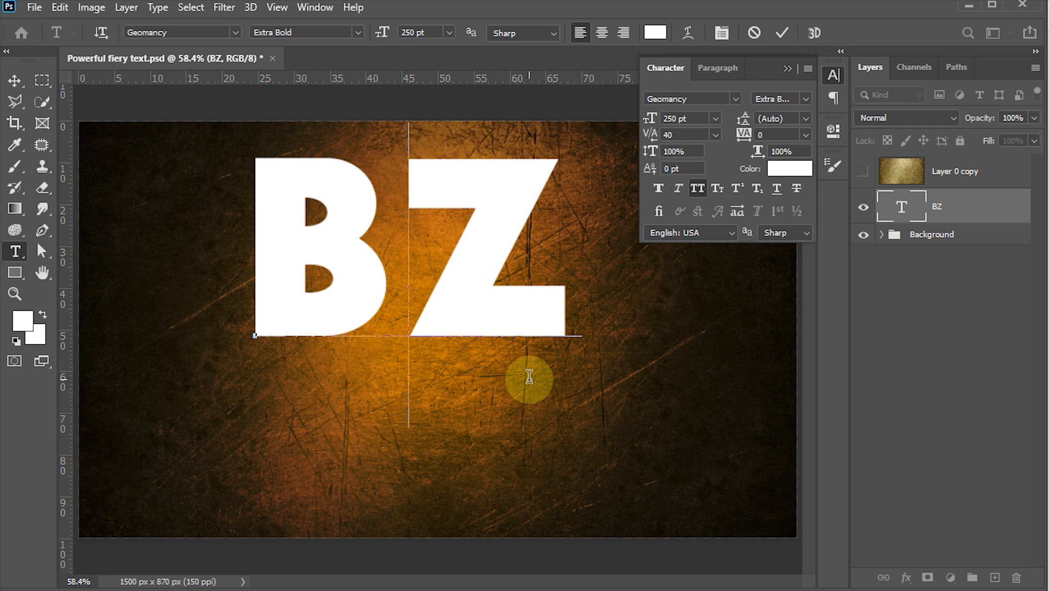
{"action": "key", "text": "alt+Left"}
{"action": "key", "text": "alt+Left"}
{"action": "key", "text": "alt+Left"}
{"action": "key", "text": "alt+Left"}
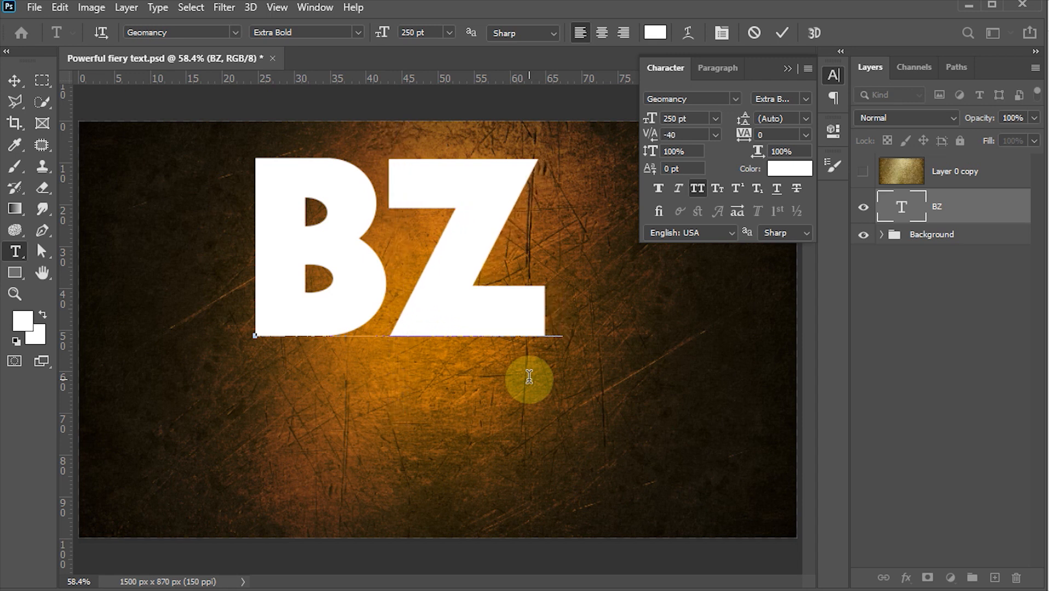
{"action": "key", "text": "alt+Left"}
{"action": "key", "text": "alt+Left"}
{"action": "key", "text": "alt+Left"}
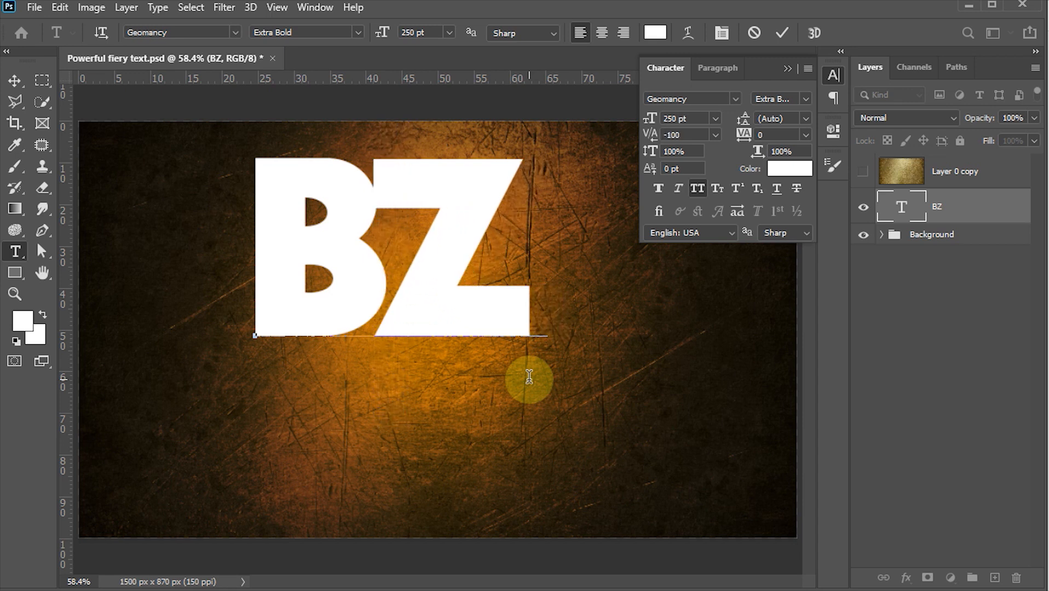
{"action": "key", "text": "alt+Left"}
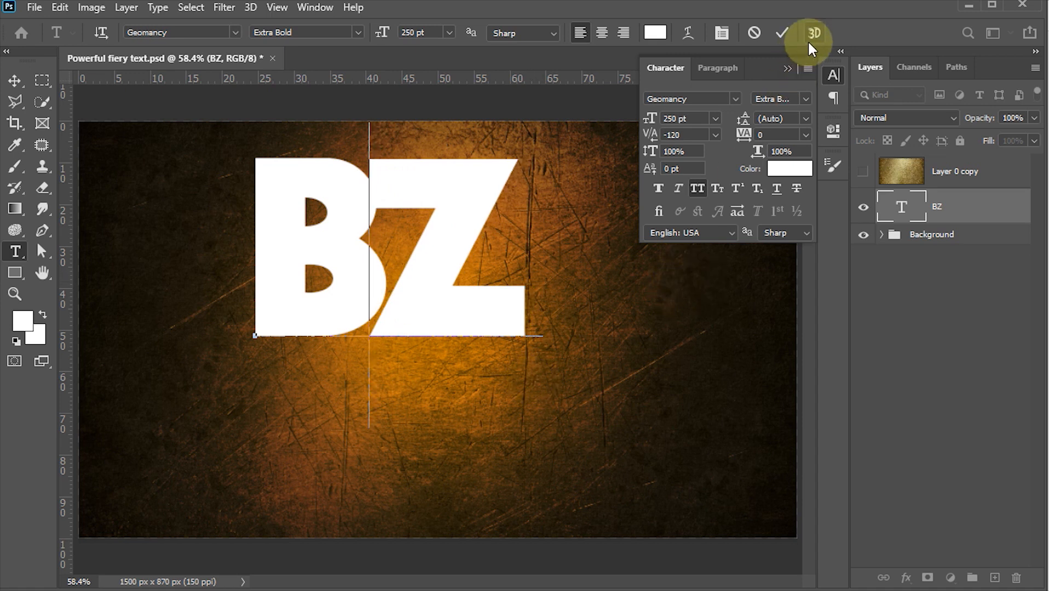
{"action": "left_click", "coordinate": [782, 33]}
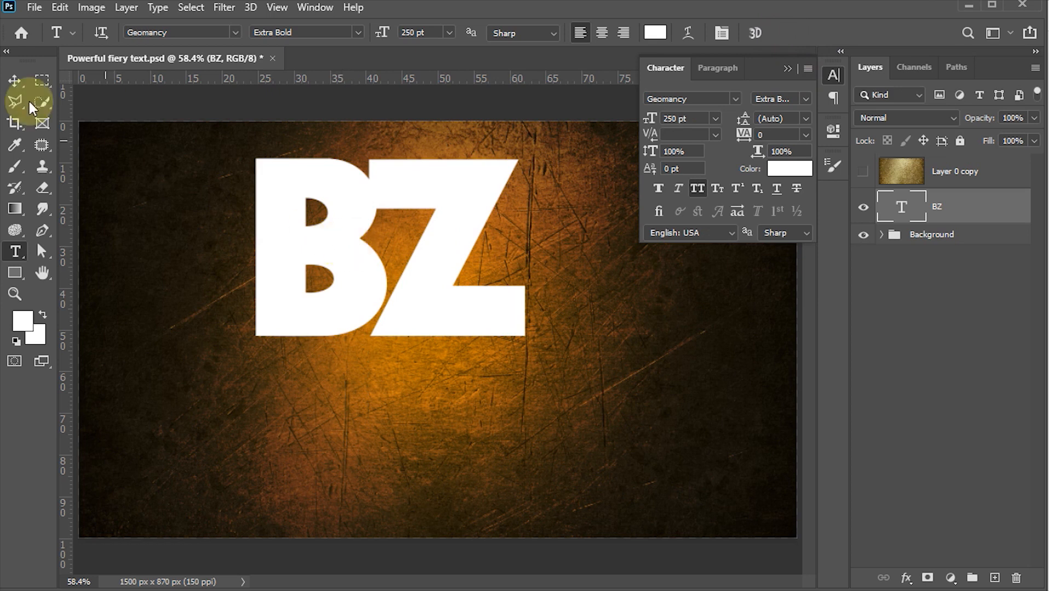
- Center the BZ text horizontally and vertically on the whole canvas, and clear the selection
{"action": "left_click", "coordinate": [13, 81]}
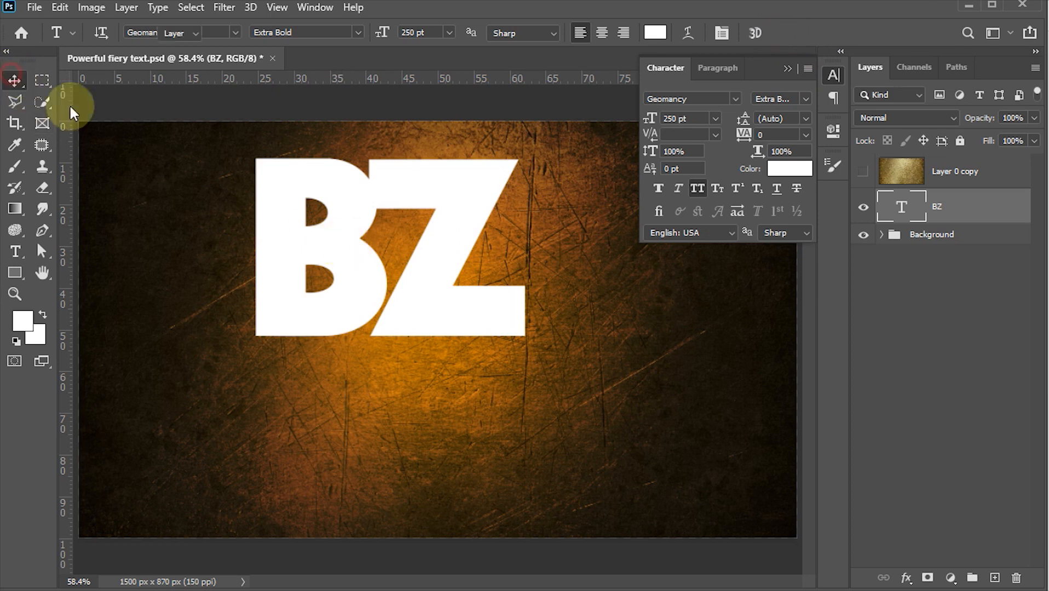
{"action": "left_click", "coordinate": [832, 73]}
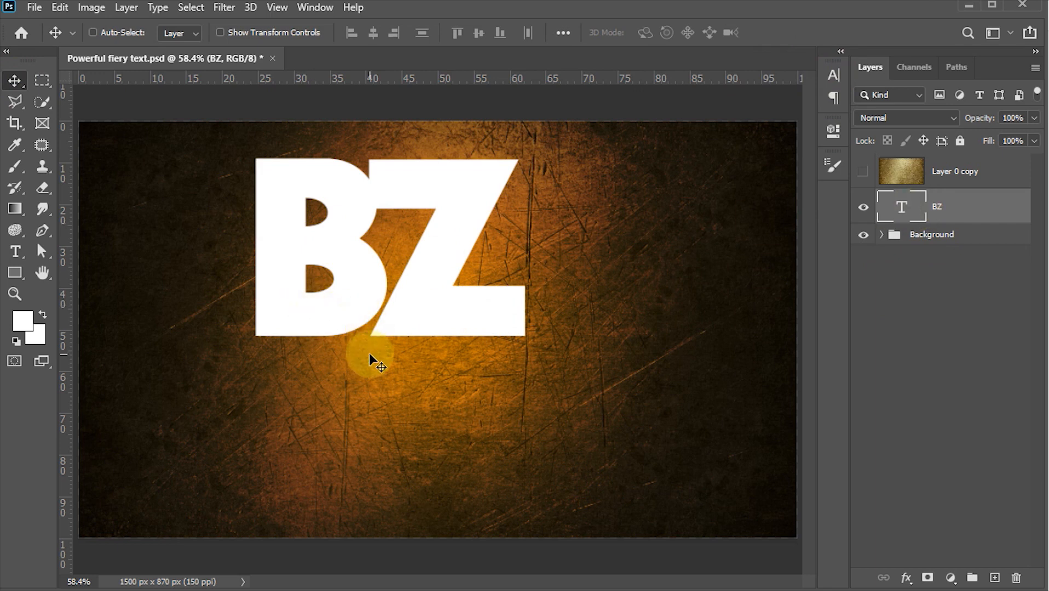
{"action": "key", "text": "ctrl+a"}
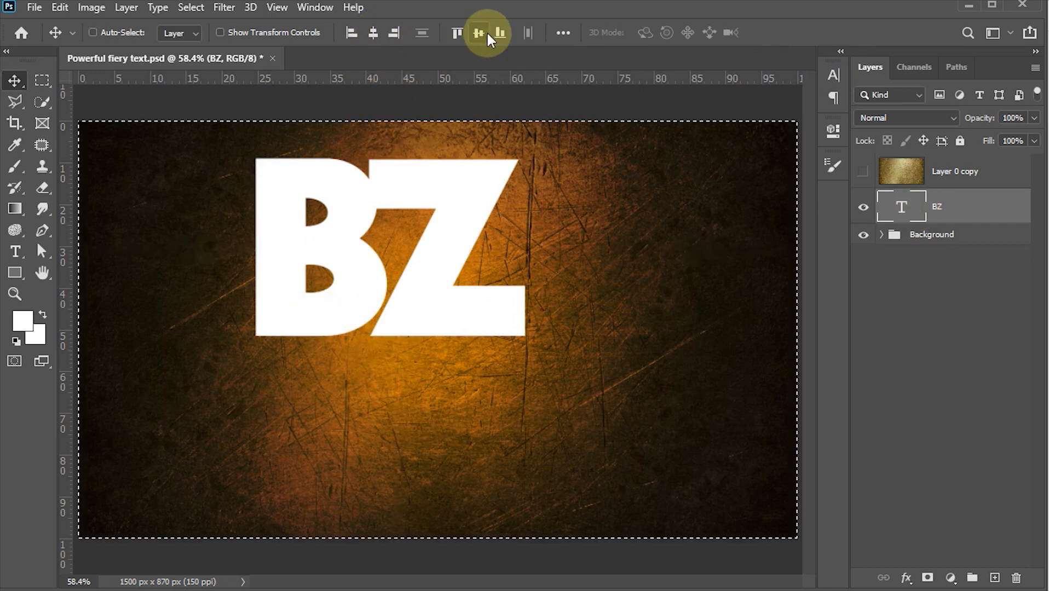
{"action": "left_click", "coordinate": [372, 32]}
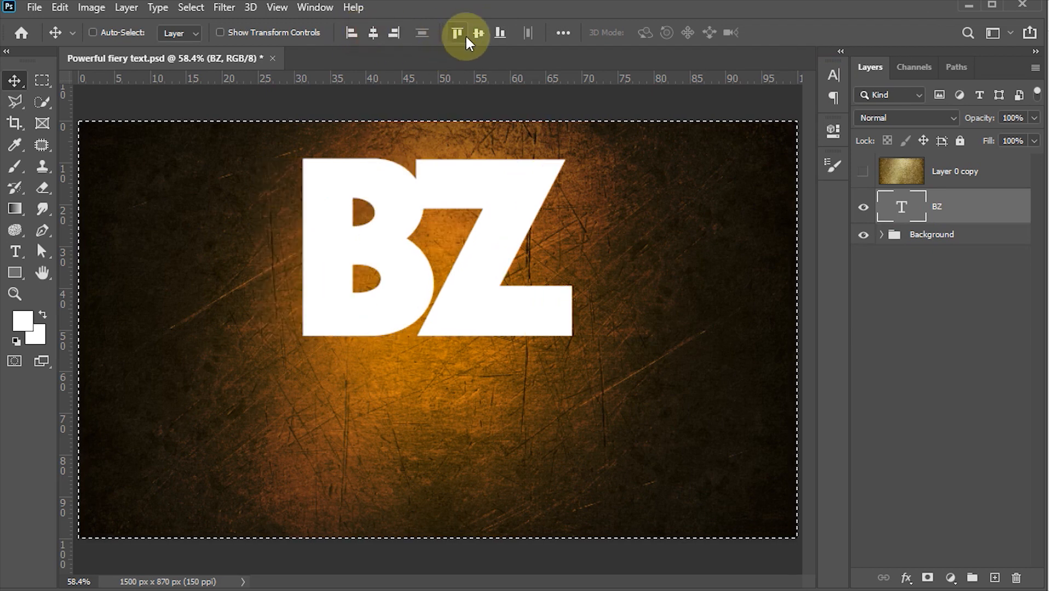
{"action": "left_click", "coordinate": [479, 33]}
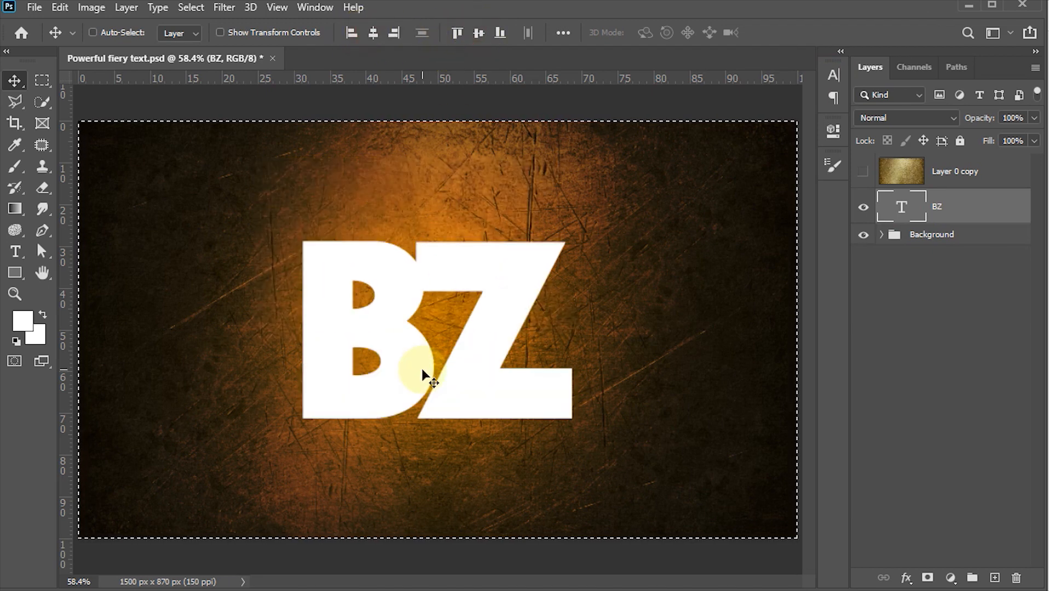
{"action": "key", "text": "ctrl"}
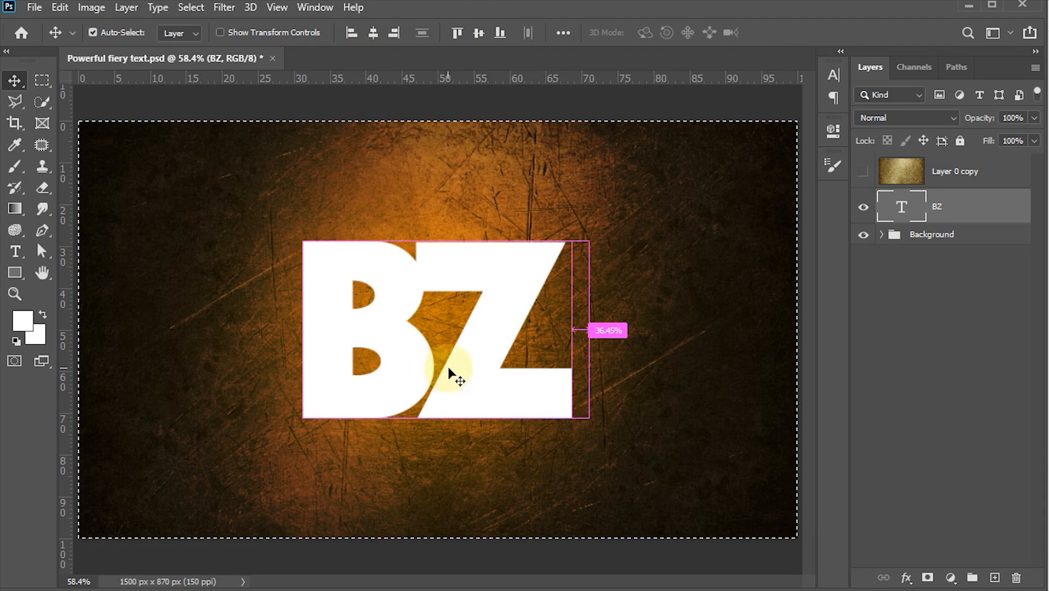
{"action": "key", "text": "ctrl+d"}
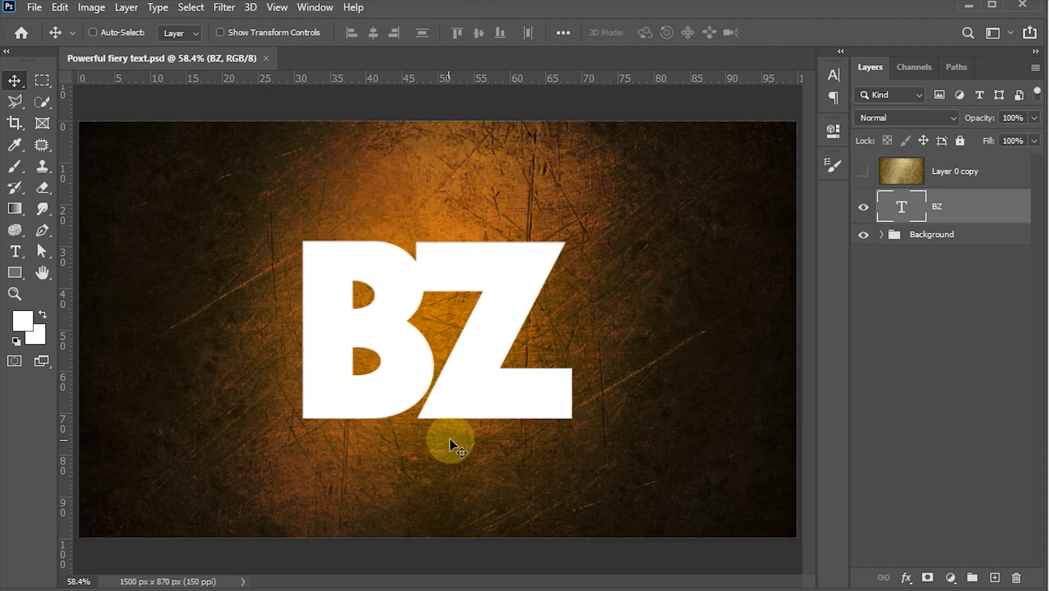
- Convert the BZ text layer to a smart object
{"action": "right_click", "coordinate": [1000, 198]}
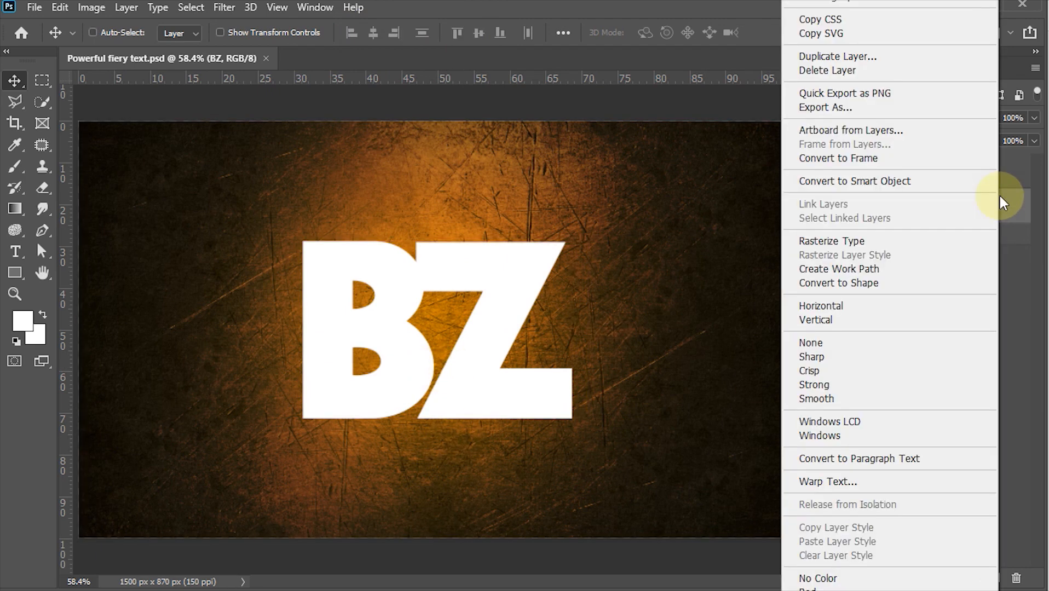
{"action": "left_click", "coordinate": [900, 186]}
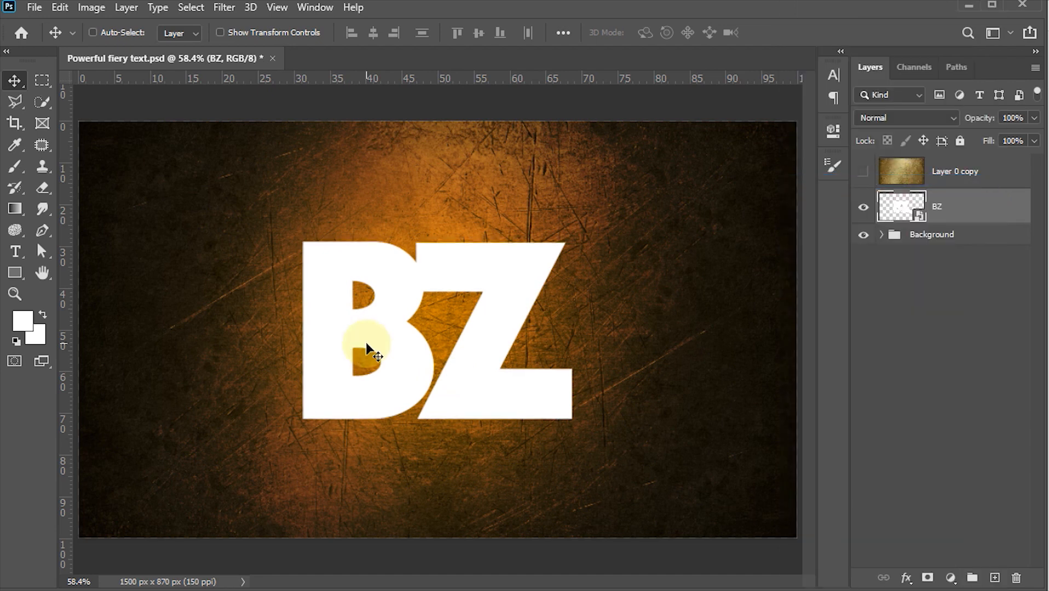
- Make Layer 0 copy visible, clip it to the BZ layer as a clipping mask, and save the document
{"action": "left_click", "coordinate": [863, 175]}
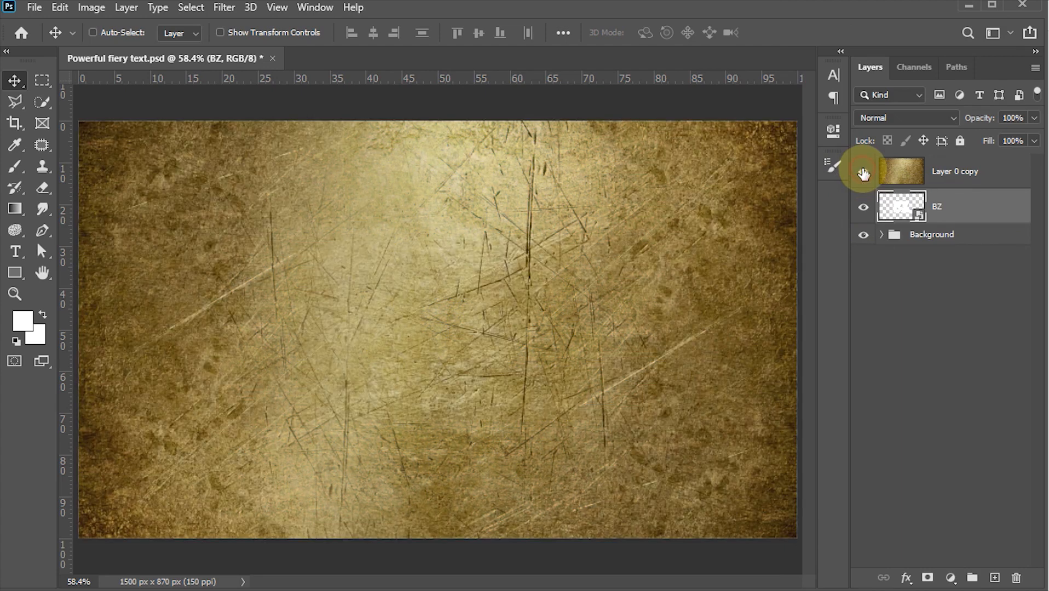
{"action": "left_click", "coordinate": [903, 172]}
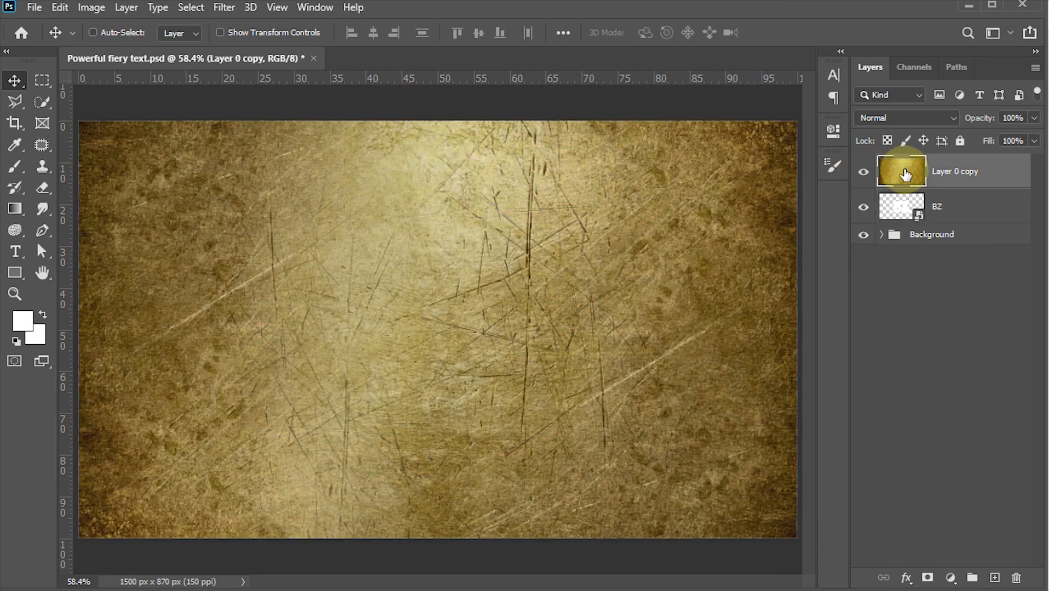
{"action": "right_click", "coordinate": [984, 165]}
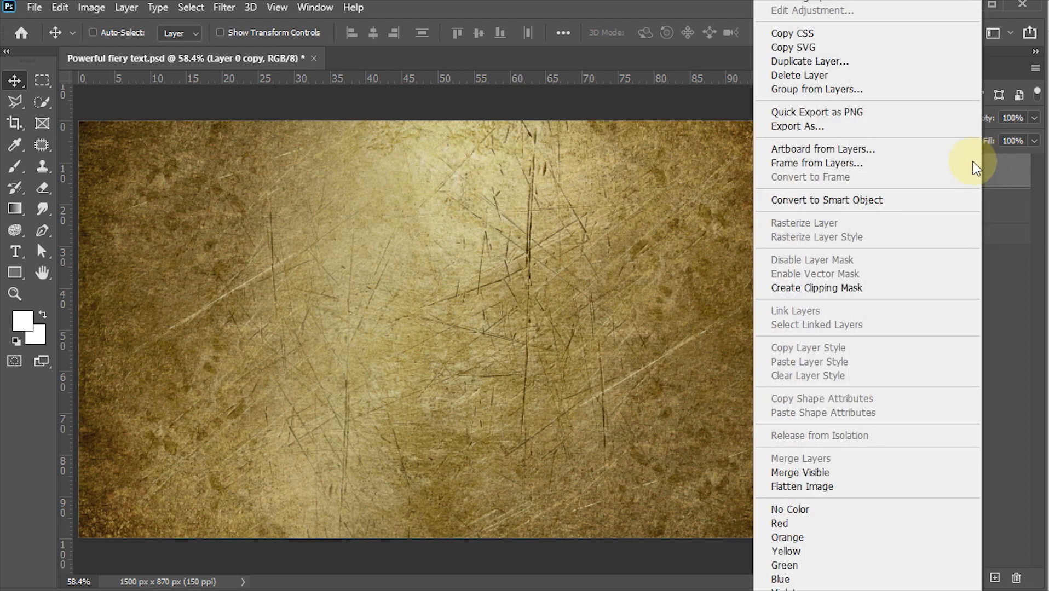
{"action": "left_click", "coordinate": [849, 288]}
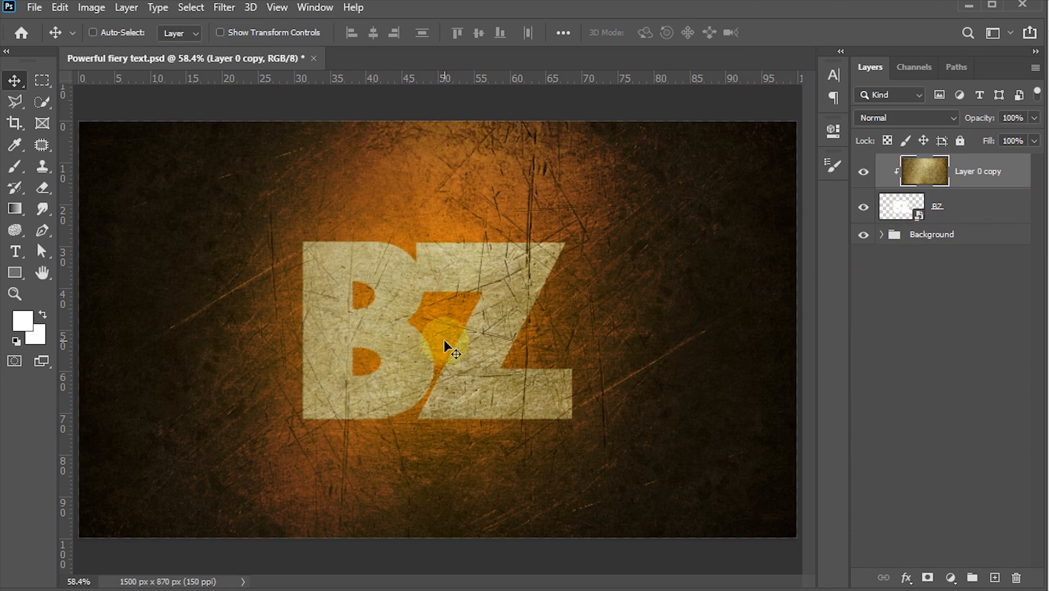
{"action": "key", "text": "ctrl+s"}
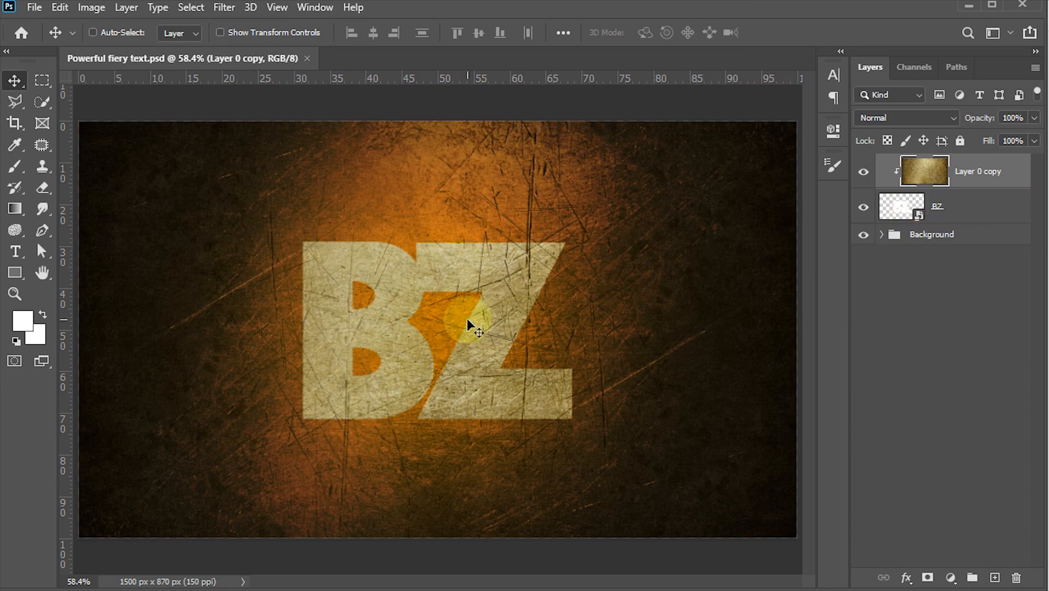
- Add a Drop Shadow to the BZ layer with 82% opacity, 20 px distance and 20 px size
{"action": "left_click", "coordinate": [983, 214]}
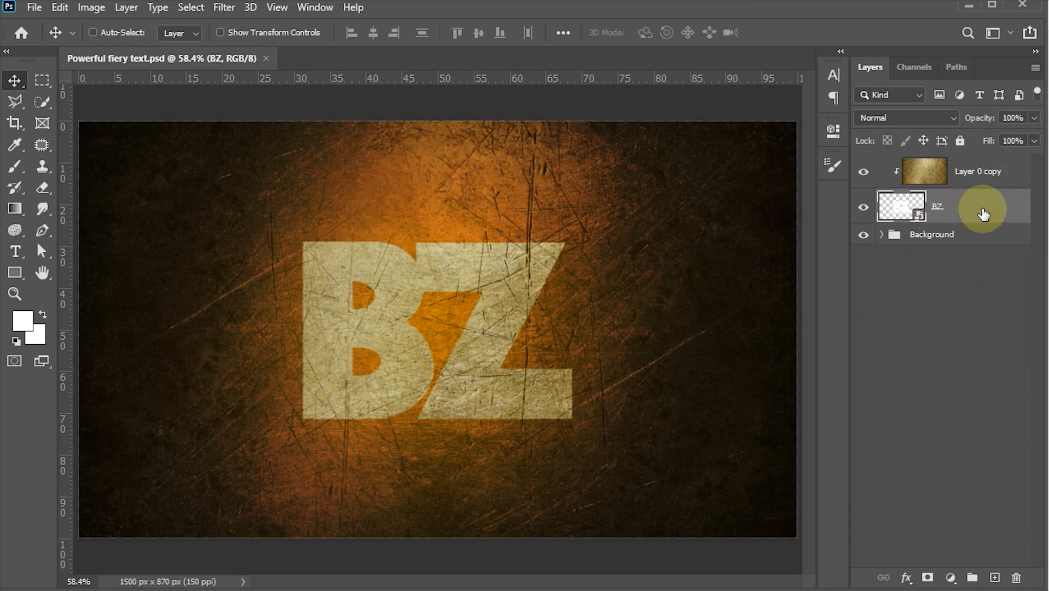
{"action": "double_click", "coordinate": [983, 214]}
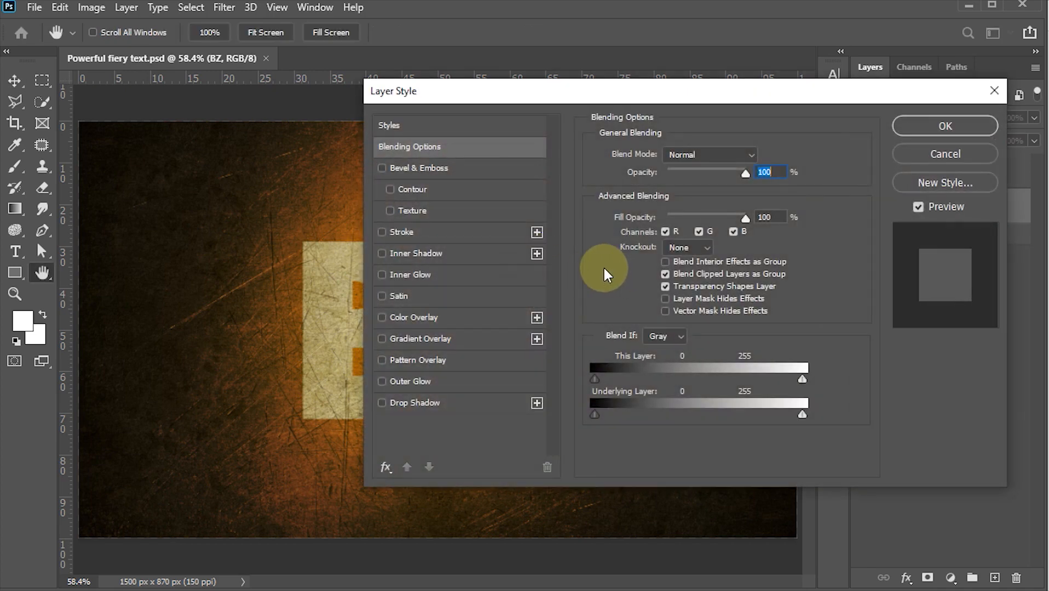
{"action": "left_click", "coordinate": [421, 403]}
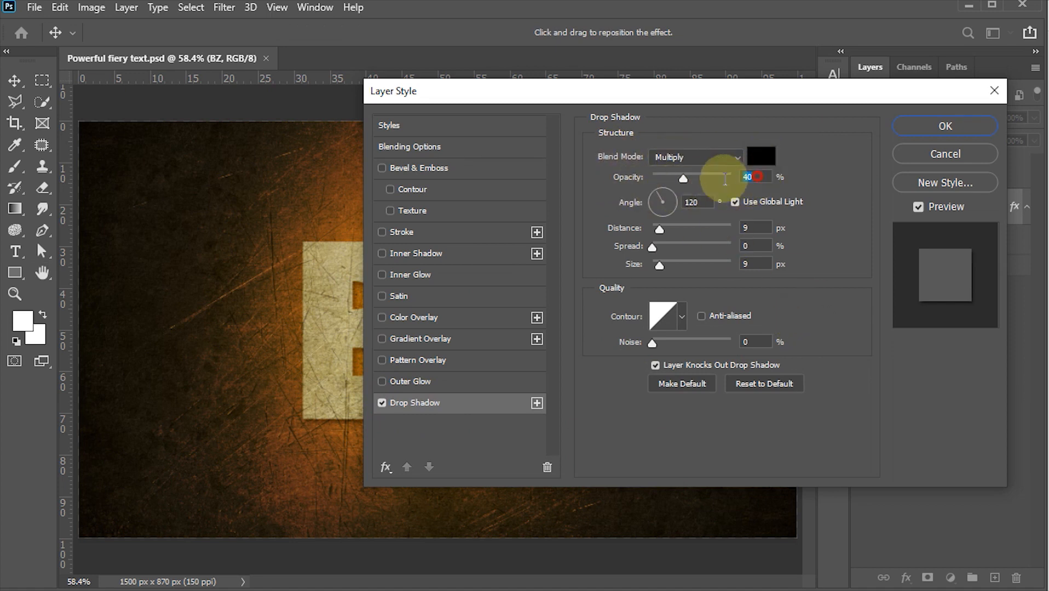
{"action": "left_click", "coordinate": [754, 176]}
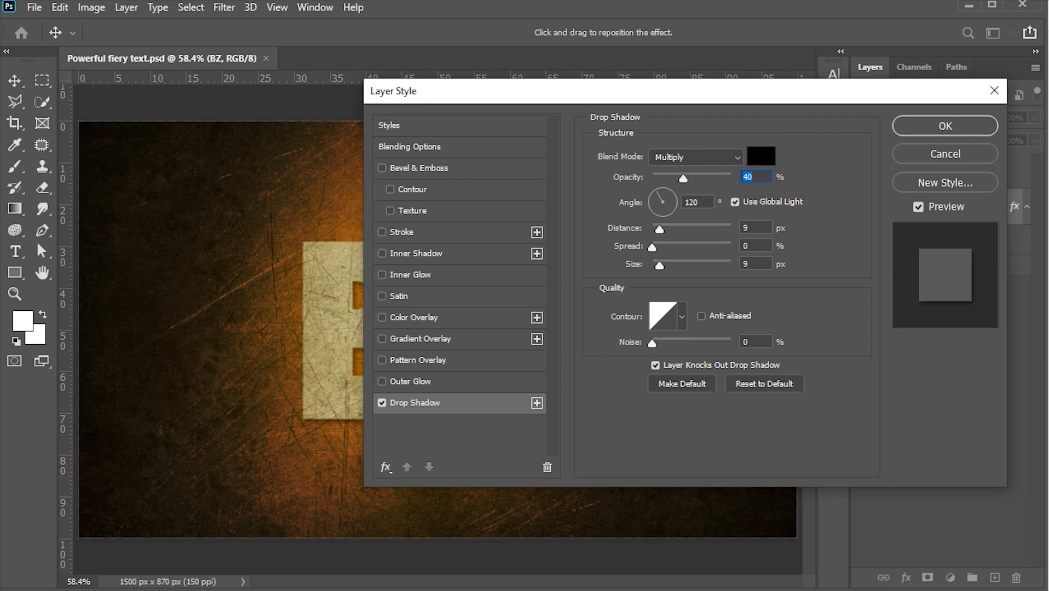
{"action": "type", "text": "82"}
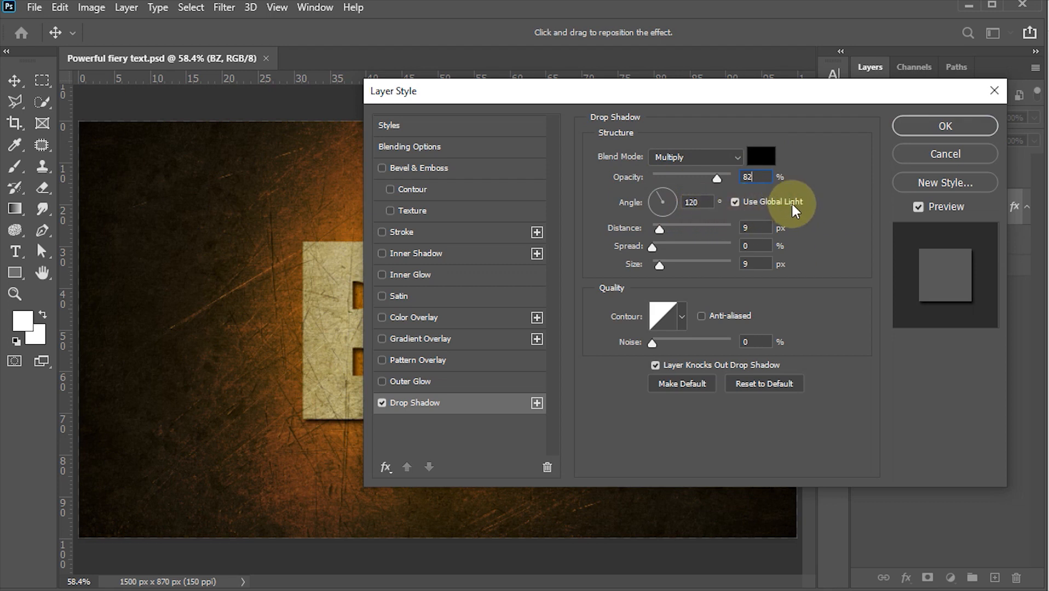
{"action": "key", "text": "Tab"}
{"action": "key", "text": "Tab"}
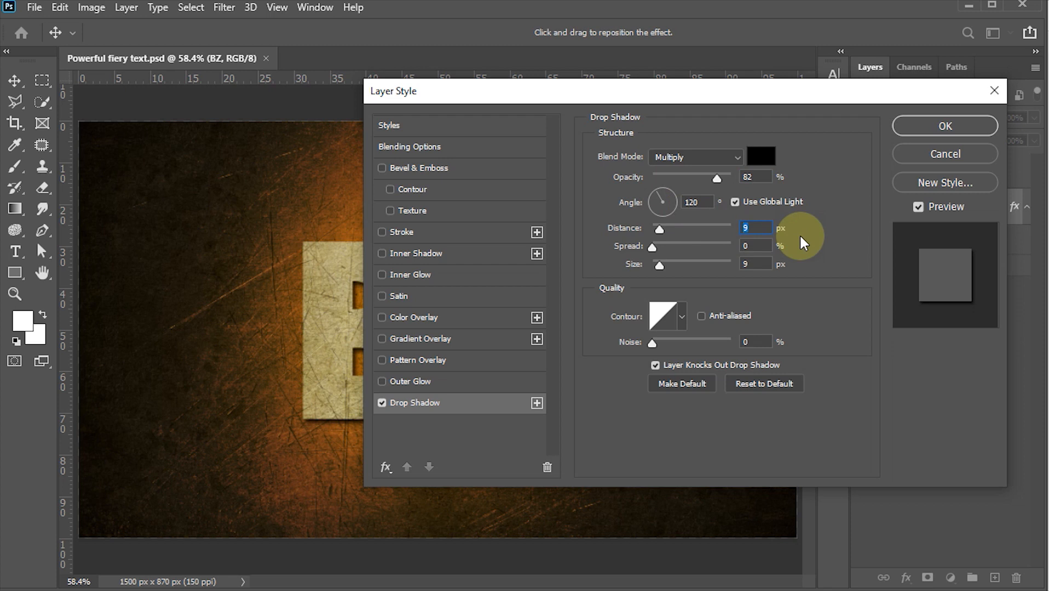
{"action": "type", "text": "20"}
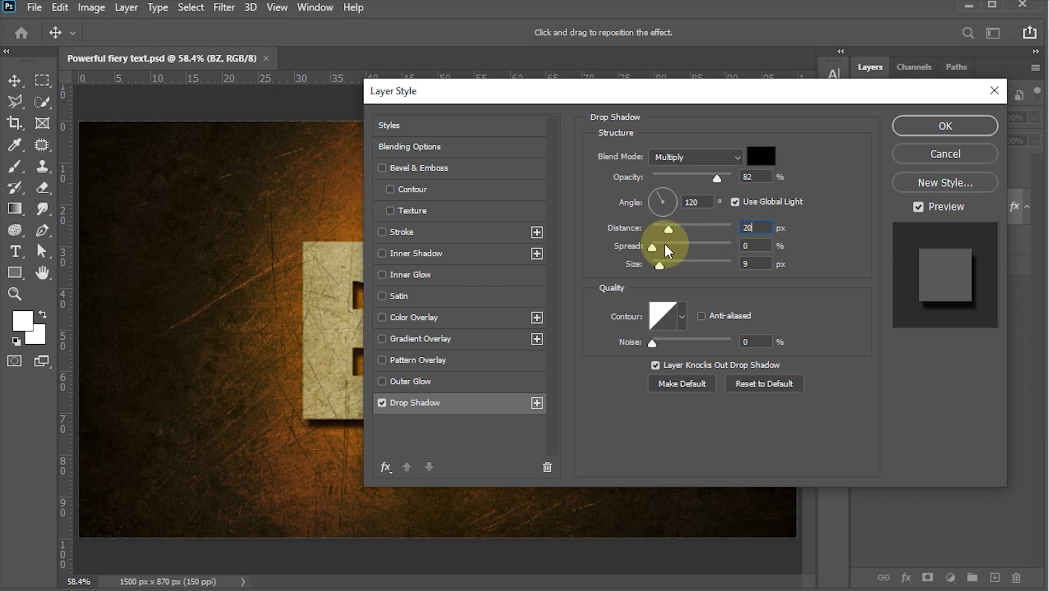
{"action": "key", "text": "Tab"}
{"action": "key", "text": "Tab"}
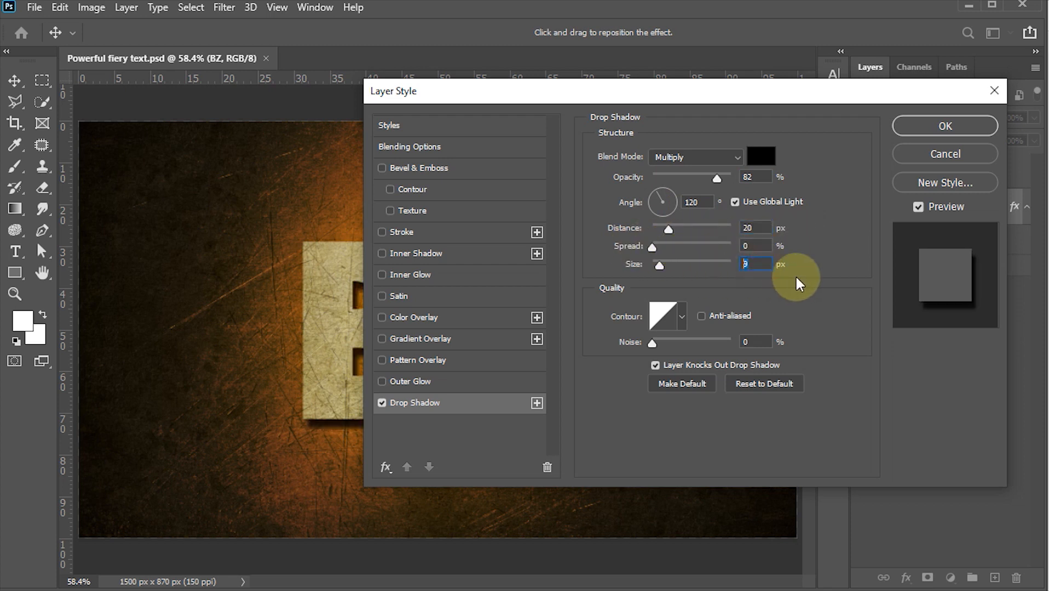
{"action": "type", "text": "20"}
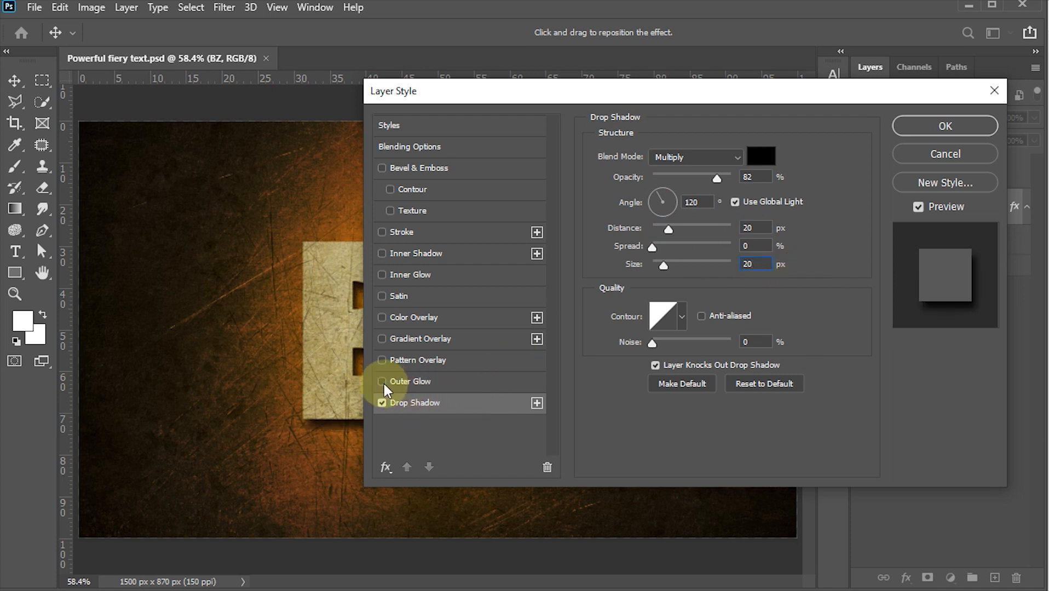
- Add an Outer Glow to the BZ layer with 20% opacity, and check its glow colour
{"action": "left_click", "coordinate": [412, 381]}
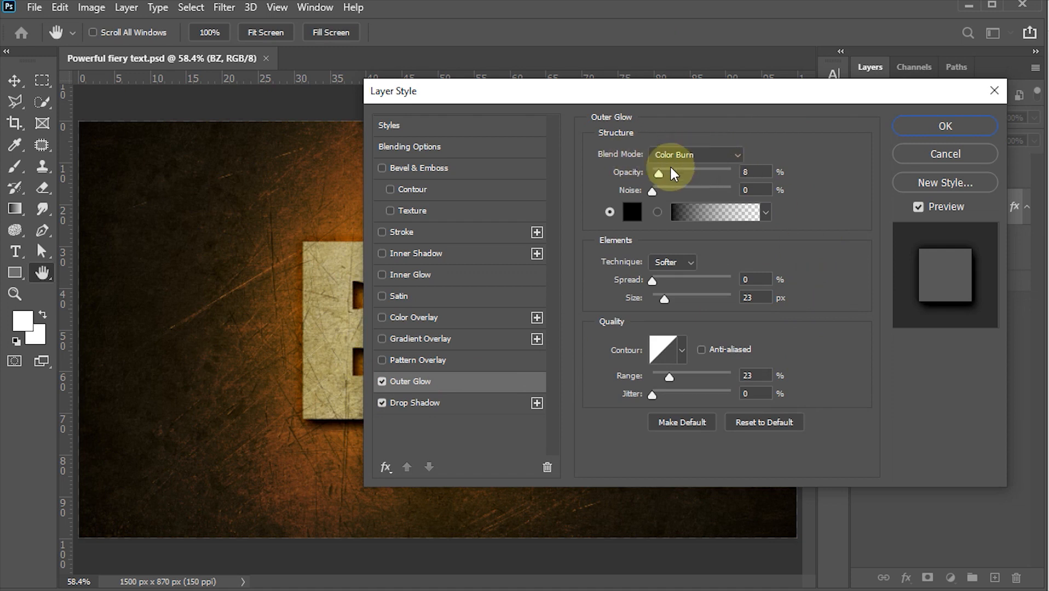
{"action": "left_click", "coordinate": [761, 173]}
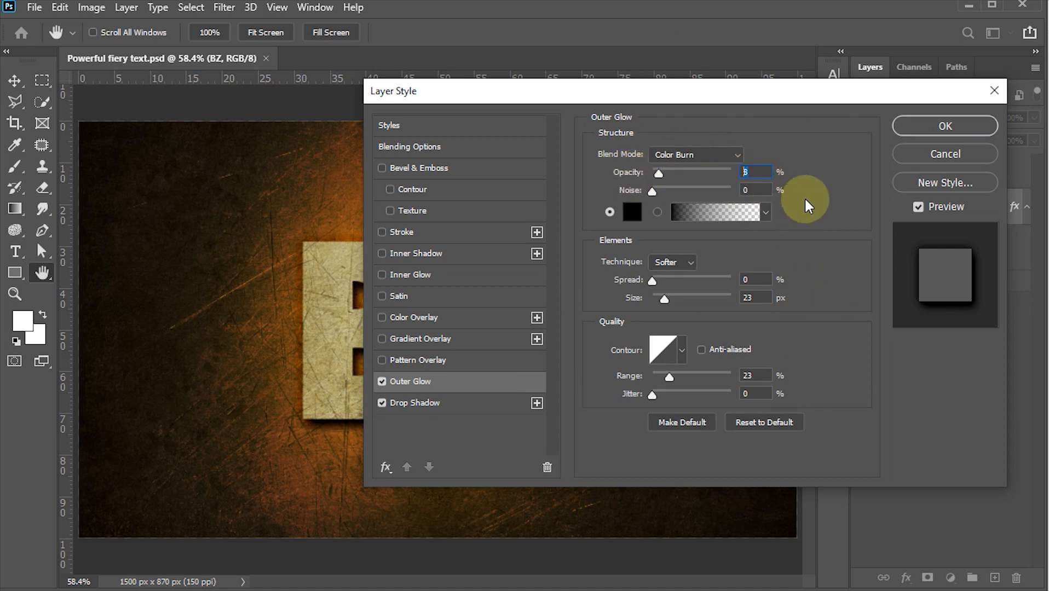
{"action": "type", "text": "2"}
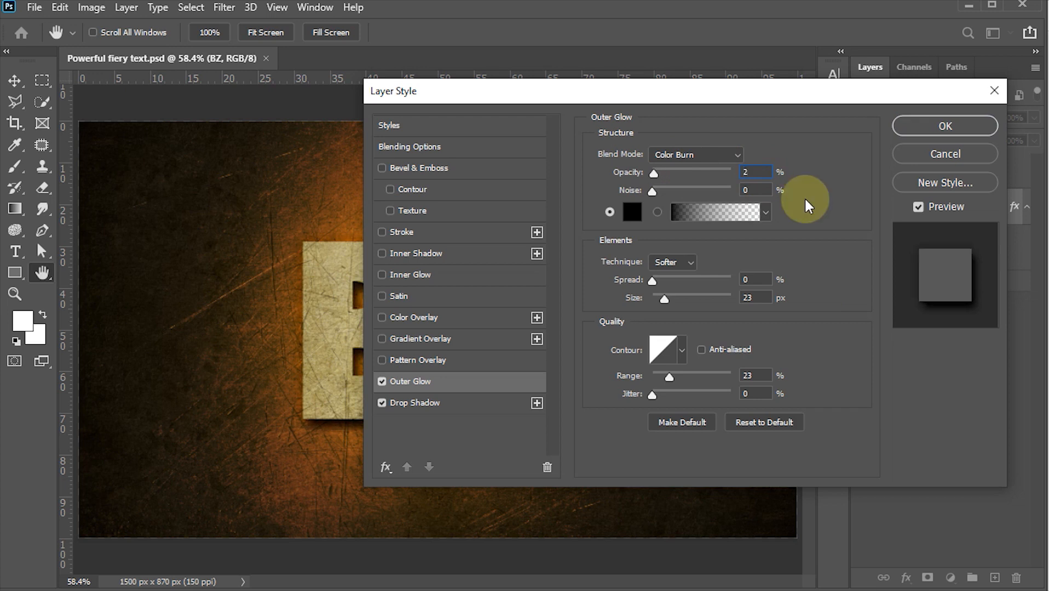
{"action": "type", "text": "0"}
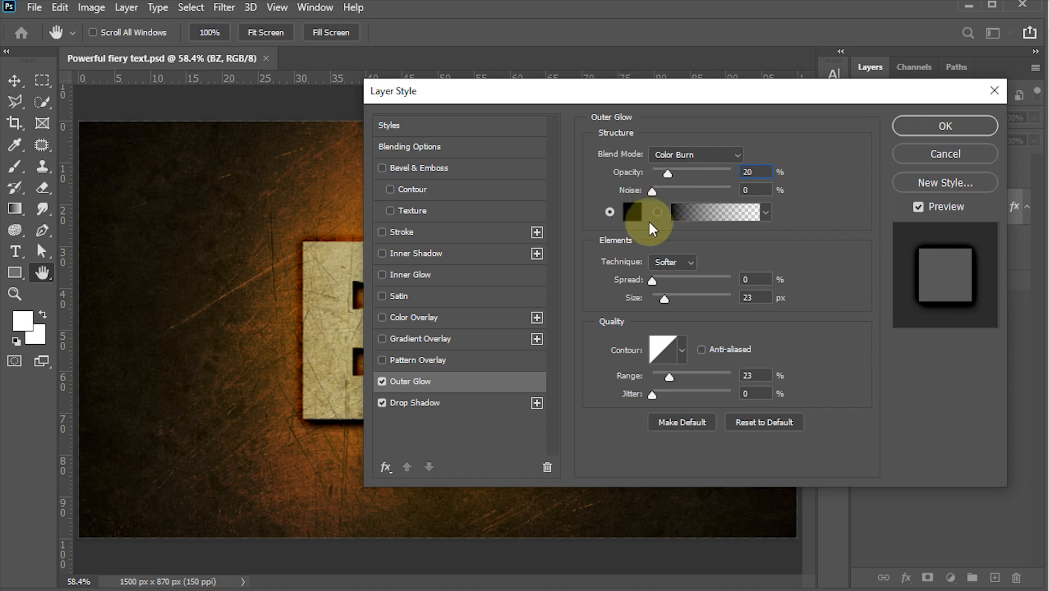
{"action": "left_click", "coordinate": [634, 213]}
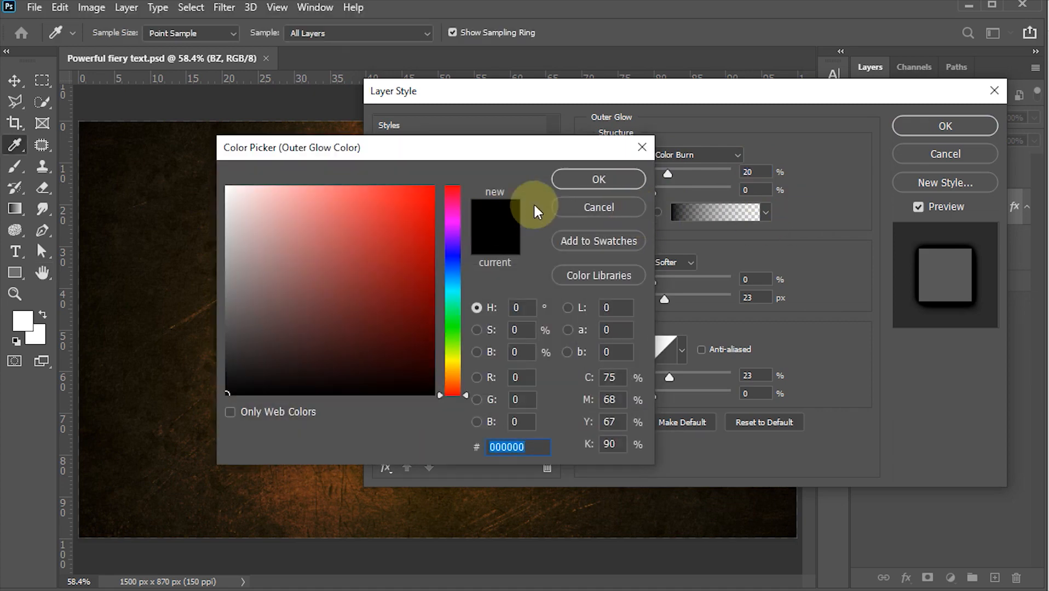
{"action": "left_click", "coordinate": [604, 203]}
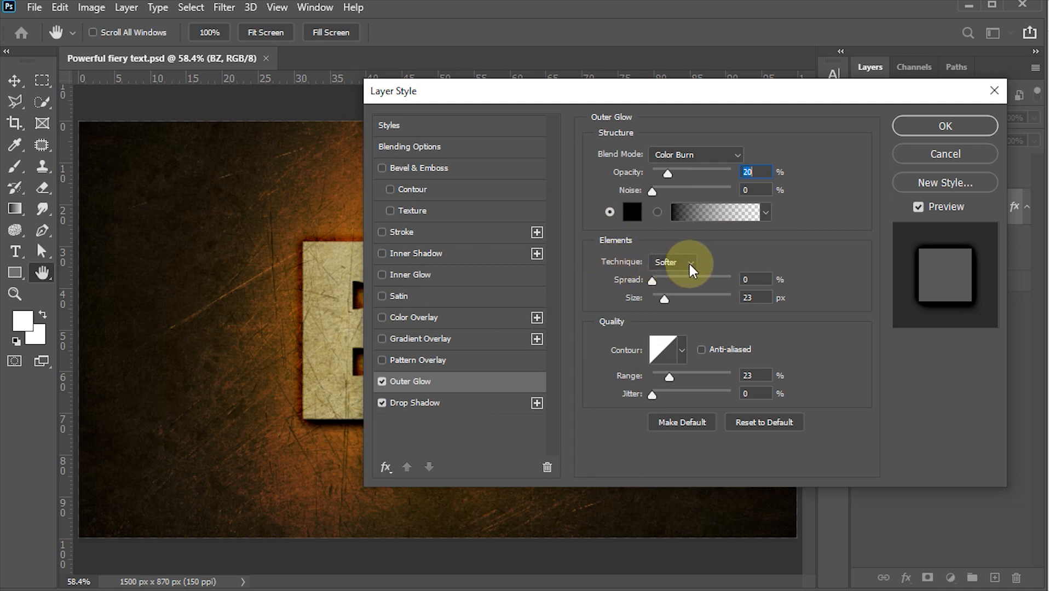
- Set the Outer Glow size to 50 px and its range to 50%
{"action": "left_click", "coordinate": [750, 280]}
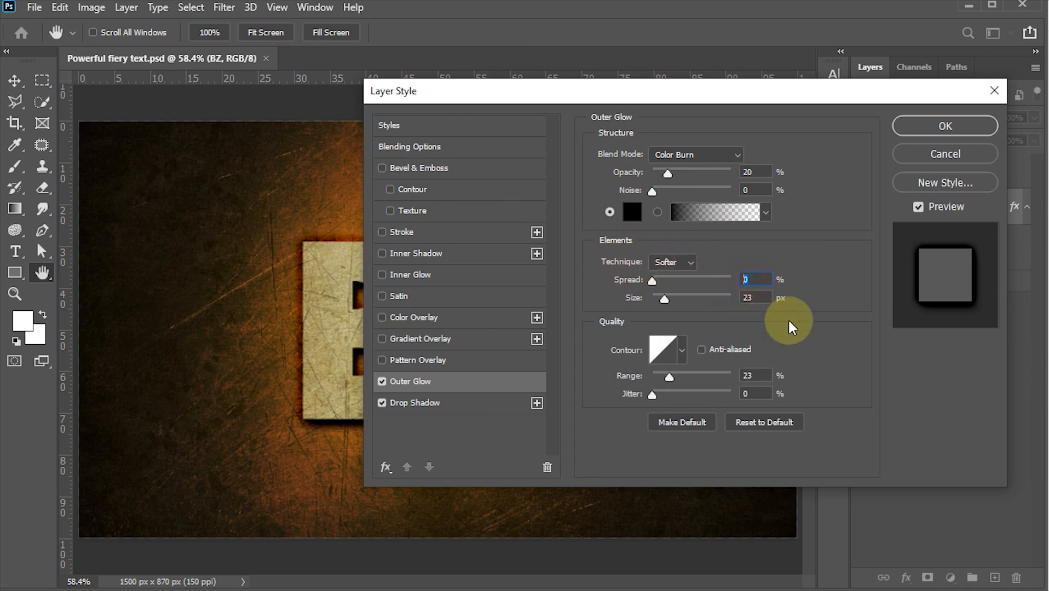
{"action": "left_click", "coordinate": [750, 297]}
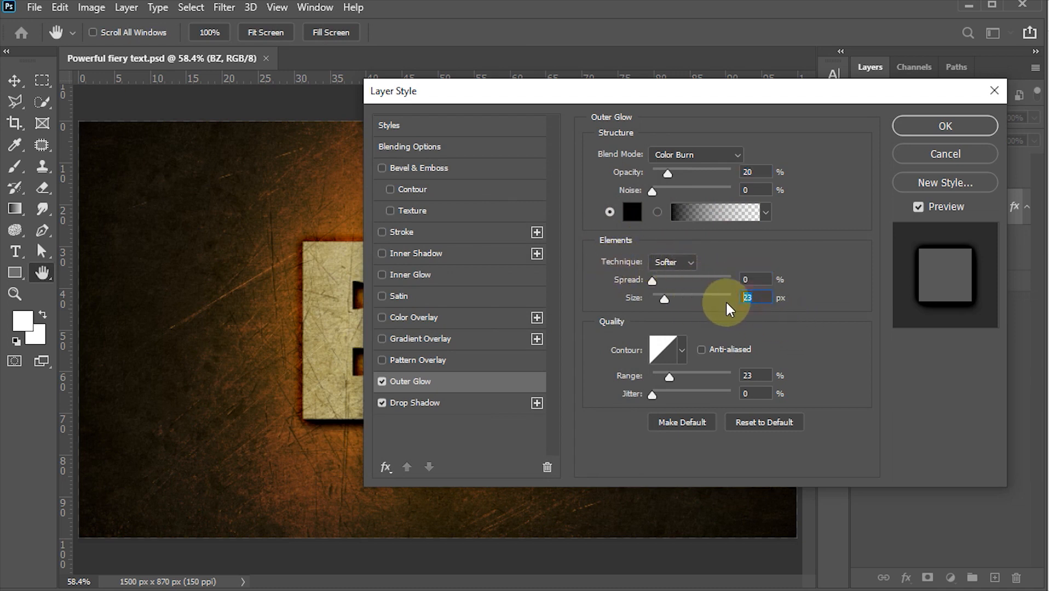
{"action": "type", "text": "50"}
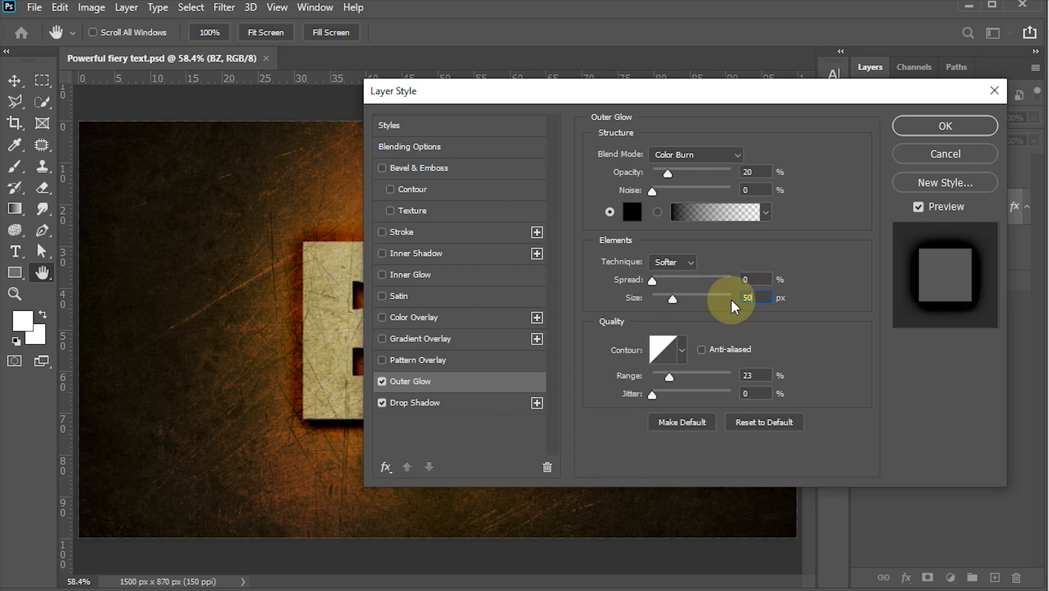
{"action": "left_click", "coordinate": [770, 376]}
{"action": "type", "text": "50"}
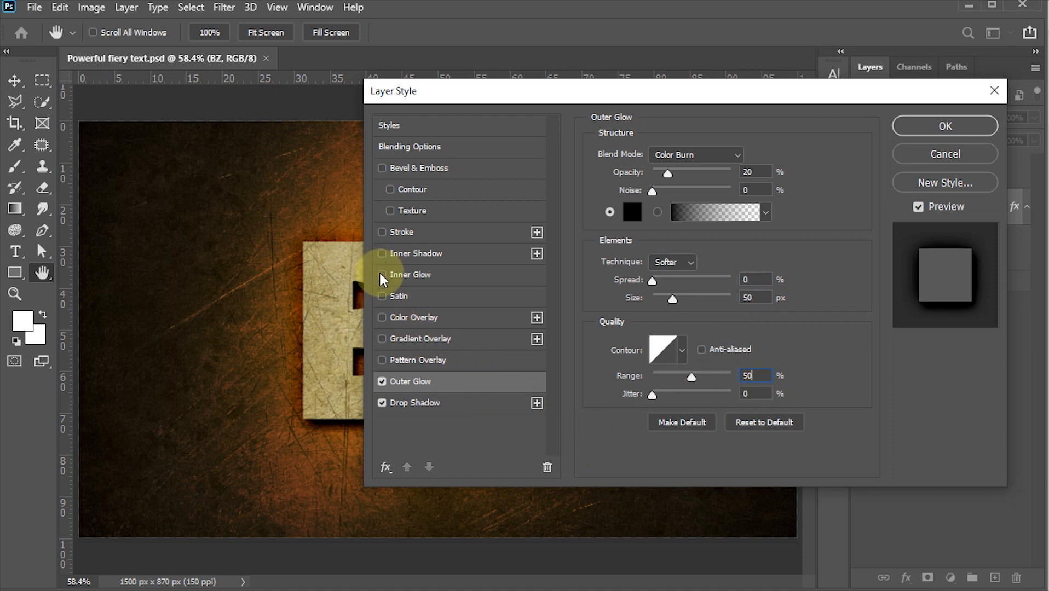
- Add an Inner Glow to the BZ layer with 28% opacity and the red colour ff0000
{"action": "left_click", "coordinate": [426, 276]}
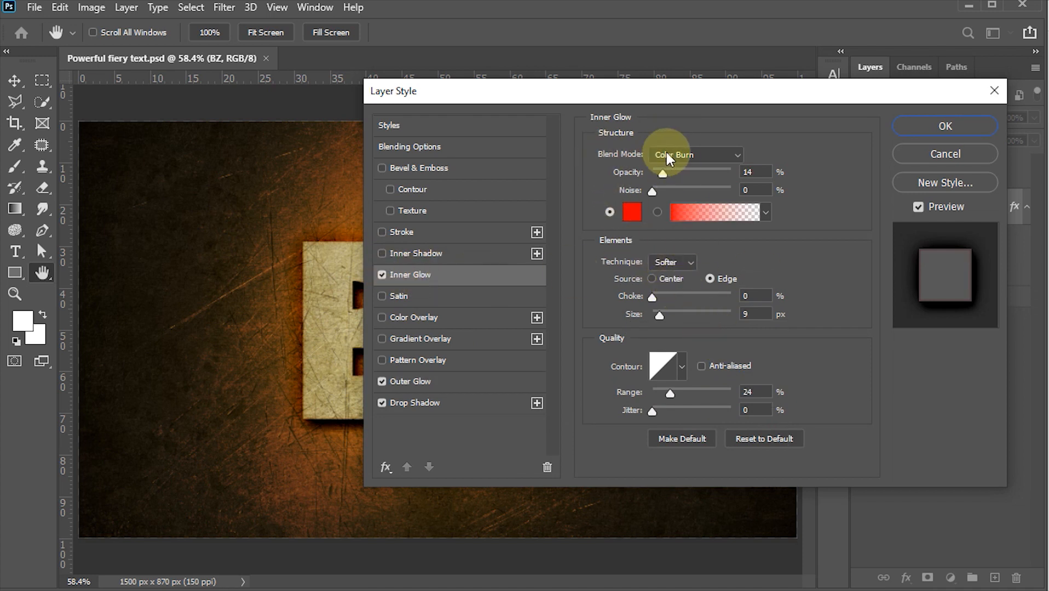
{"action": "left_click", "coordinate": [758, 172]}
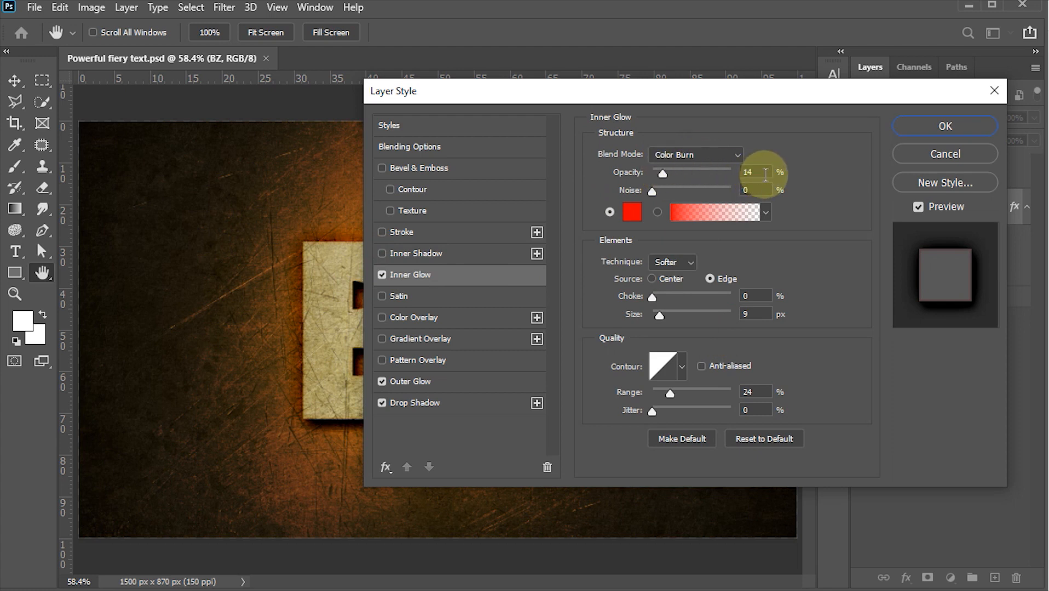
{"action": "type", "text": "25"}
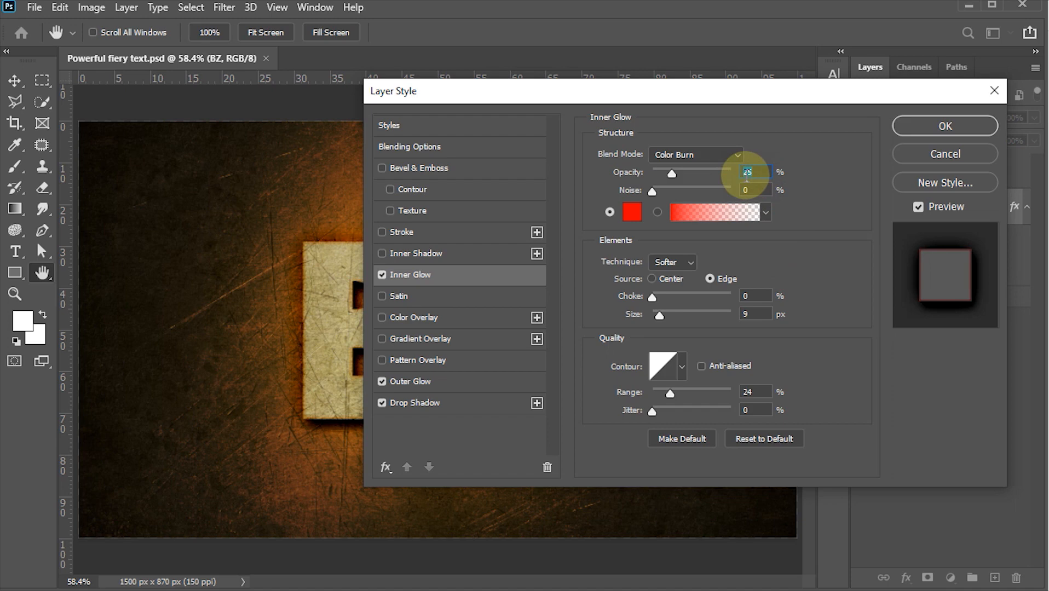
{"action": "type", "text": "28"}
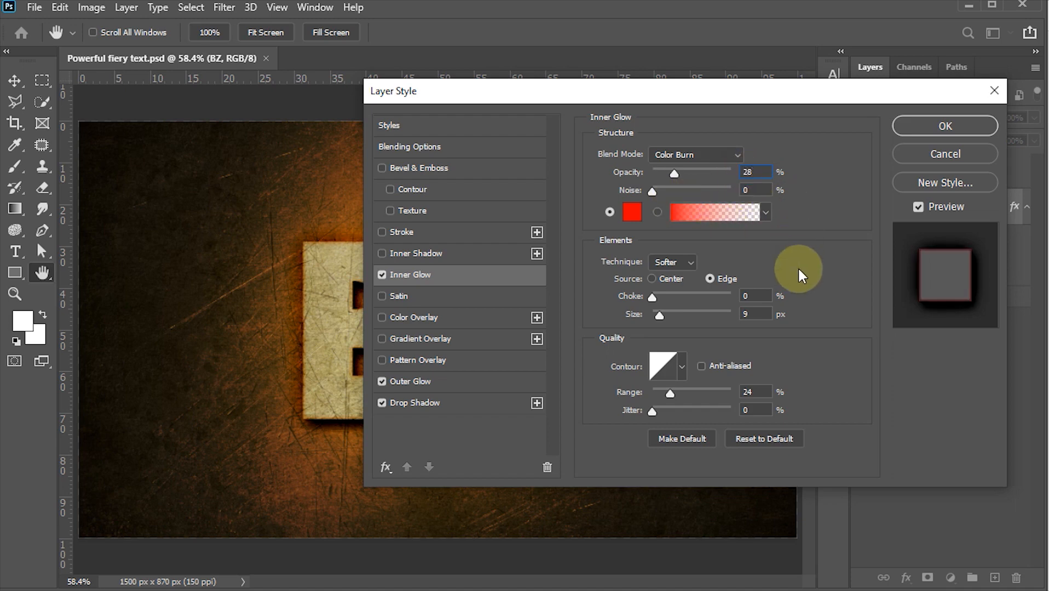
{"action": "left_click", "coordinate": [632, 213]}
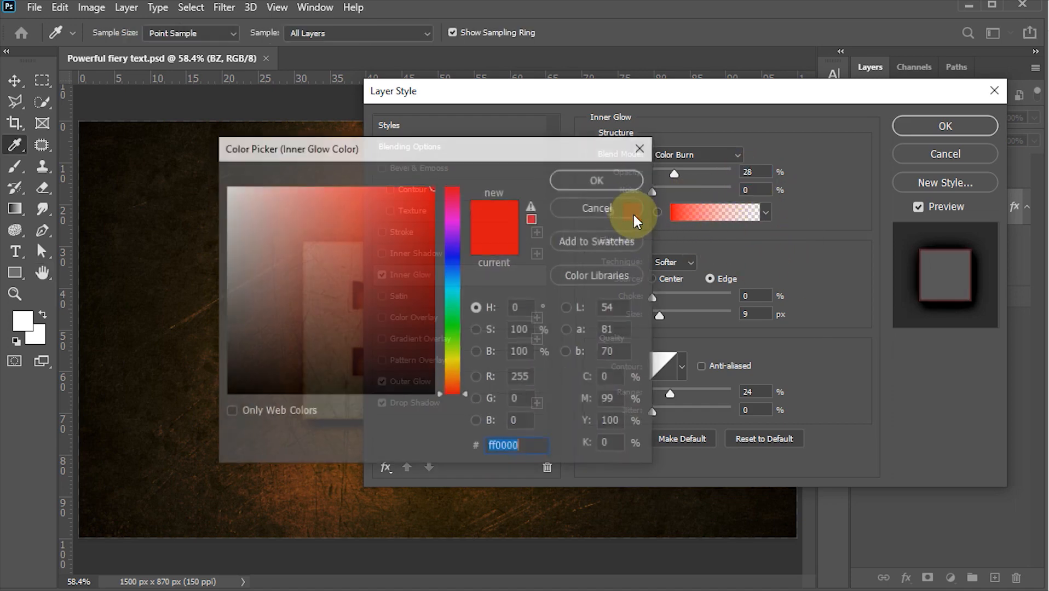
{"action": "left_click_drag", "start_coordinate": [420, 216], "coordinate": [445, 172]}
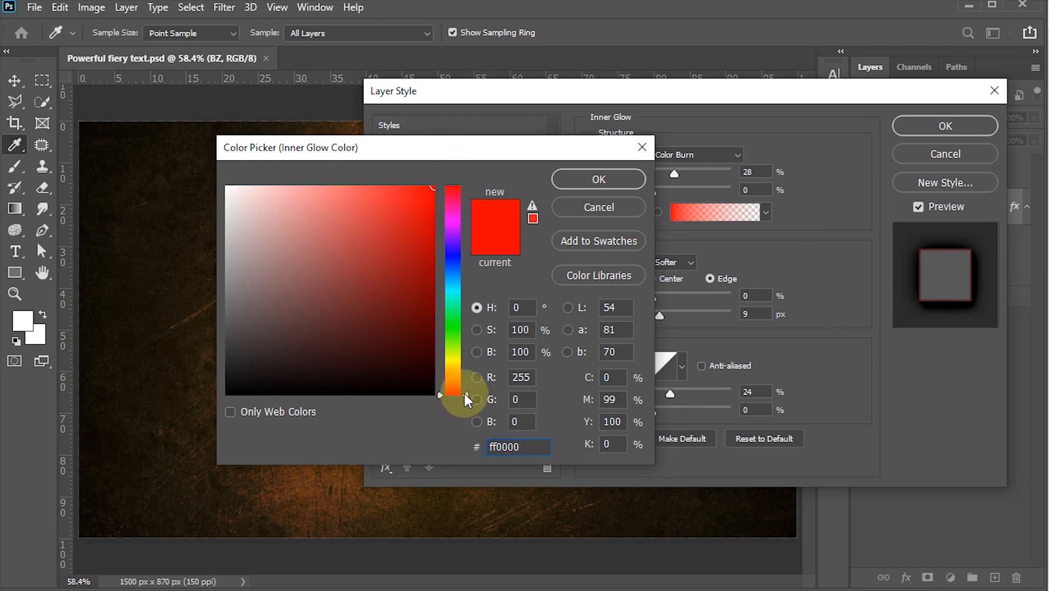
{"action": "left_click", "coordinate": [582, 175]}
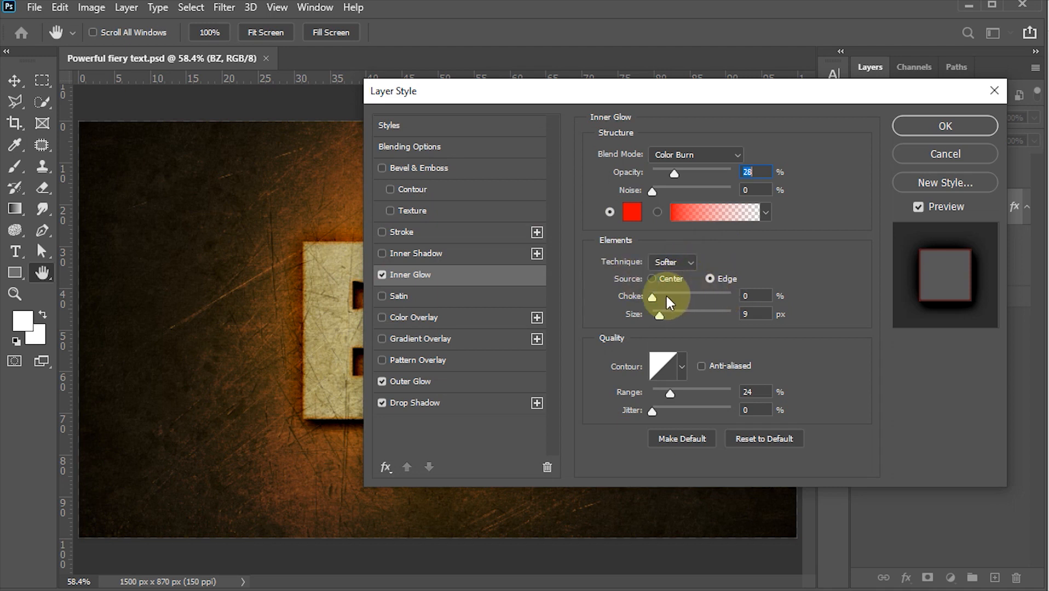
- Set the Inner Glow size to 20 px and its range to 50%
{"action": "left_click", "coordinate": [751, 315]}
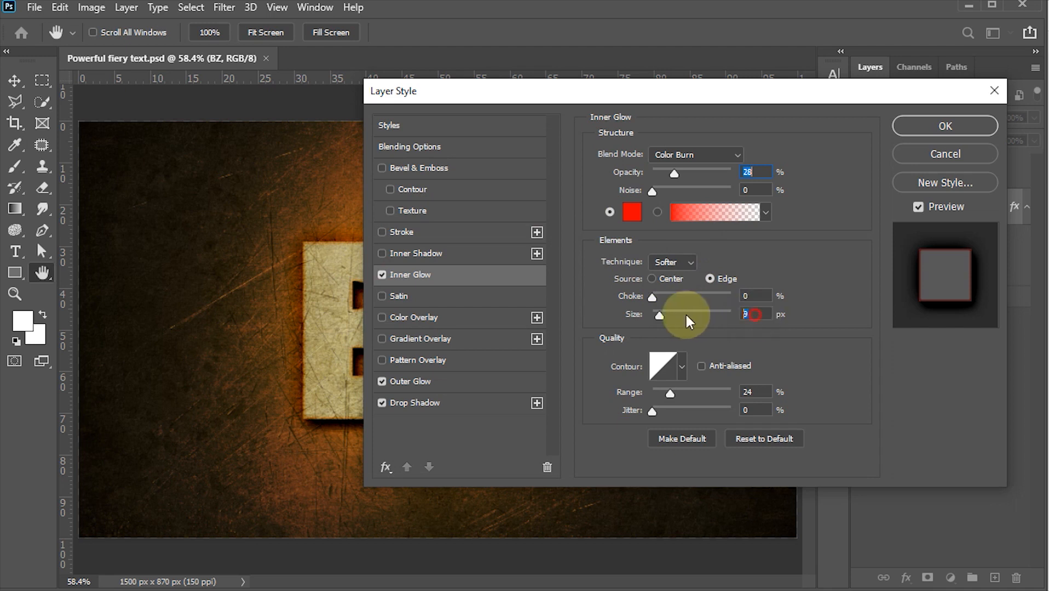
{"action": "type", "text": "20"}
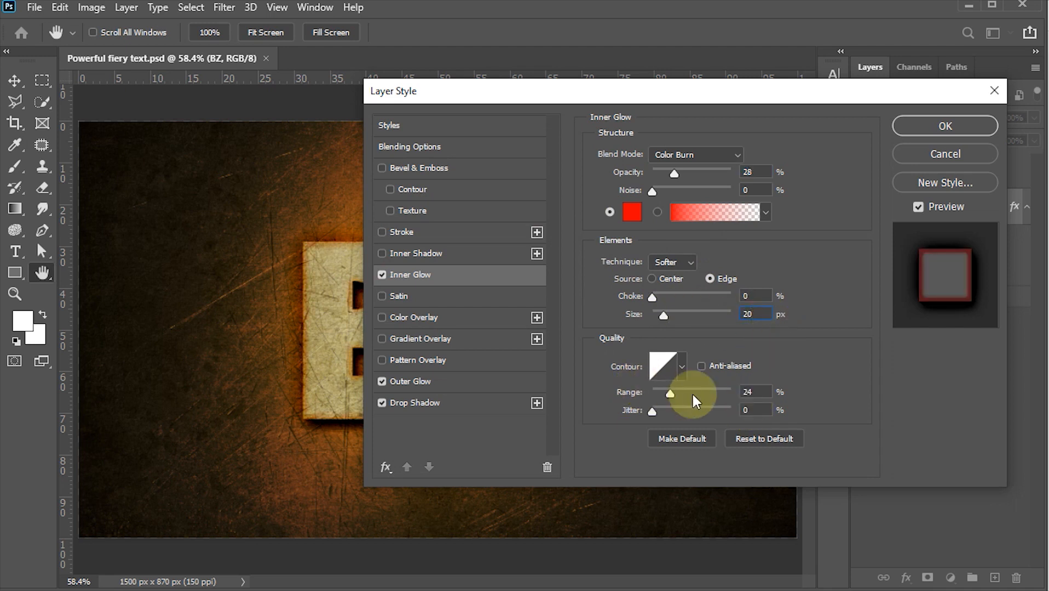
{"action": "left_click", "coordinate": [766, 393]}
{"action": "type", "text": "50"}
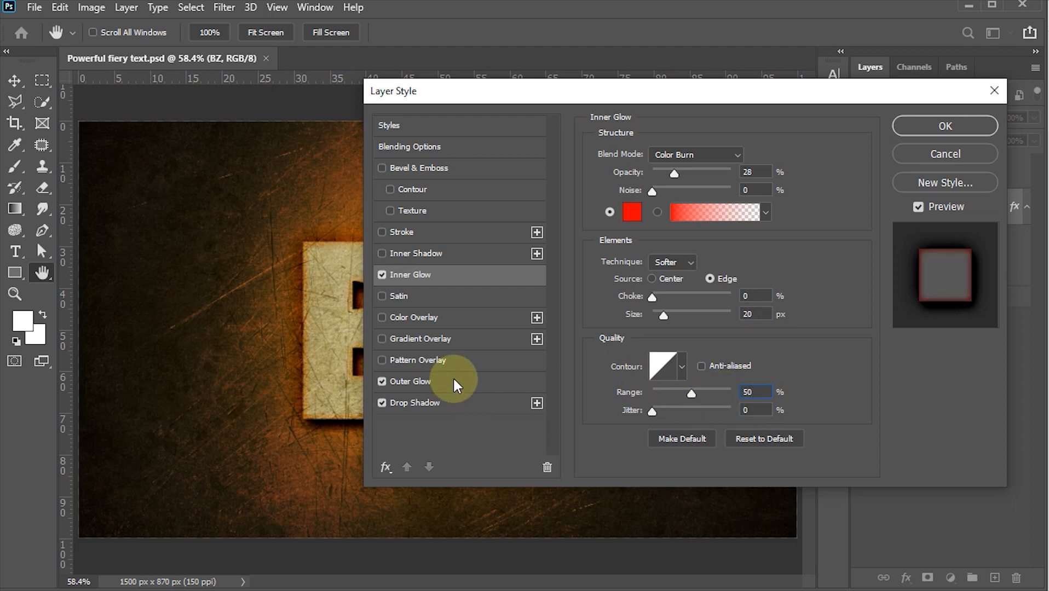
- Add Bevel & Emboss to the BZ layer with the Chisel Hard technique and 1000% depth
{"action": "left_click", "coordinate": [382, 168]}
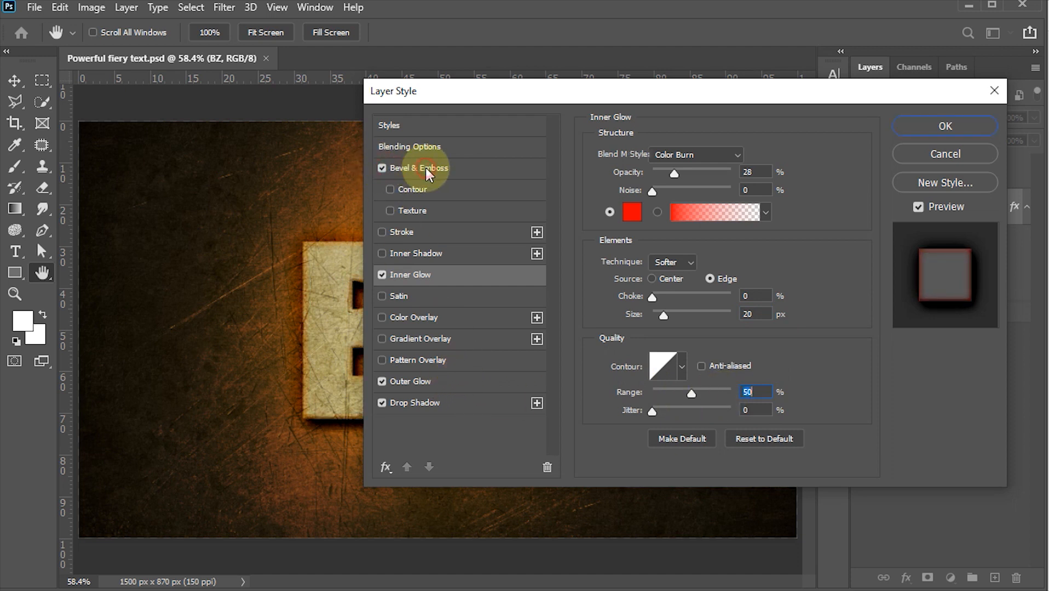
{"action": "left_click", "coordinate": [443, 168]}
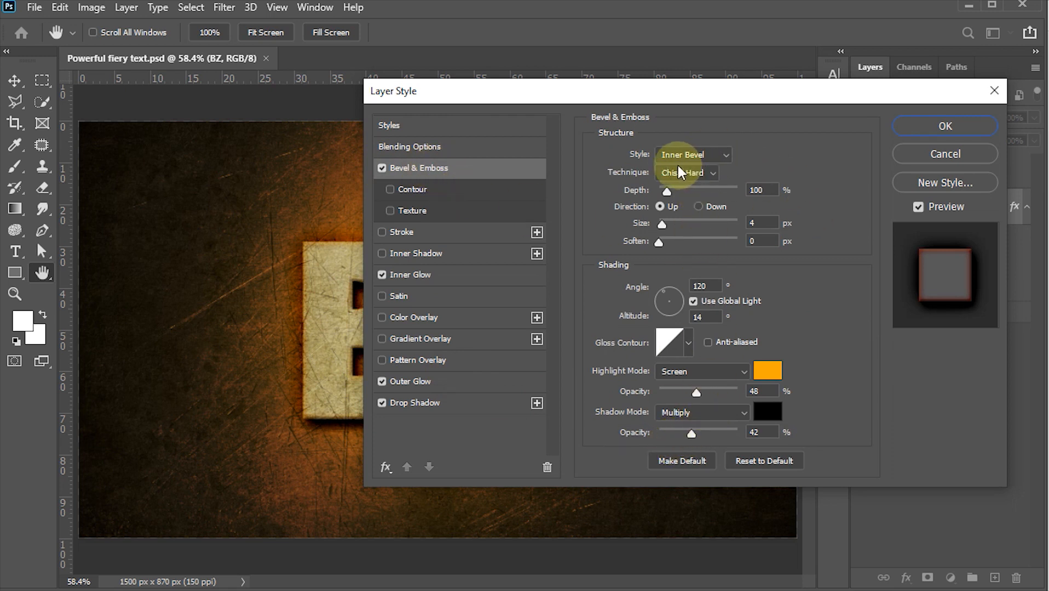
{"action": "left_click", "coordinate": [713, 173]}
{"action": "left_click", "coordinate": [726, 209]}
{"action": "left_click_drag", "start_coordinate": [765, 190], "coordinate": [657, 197]}
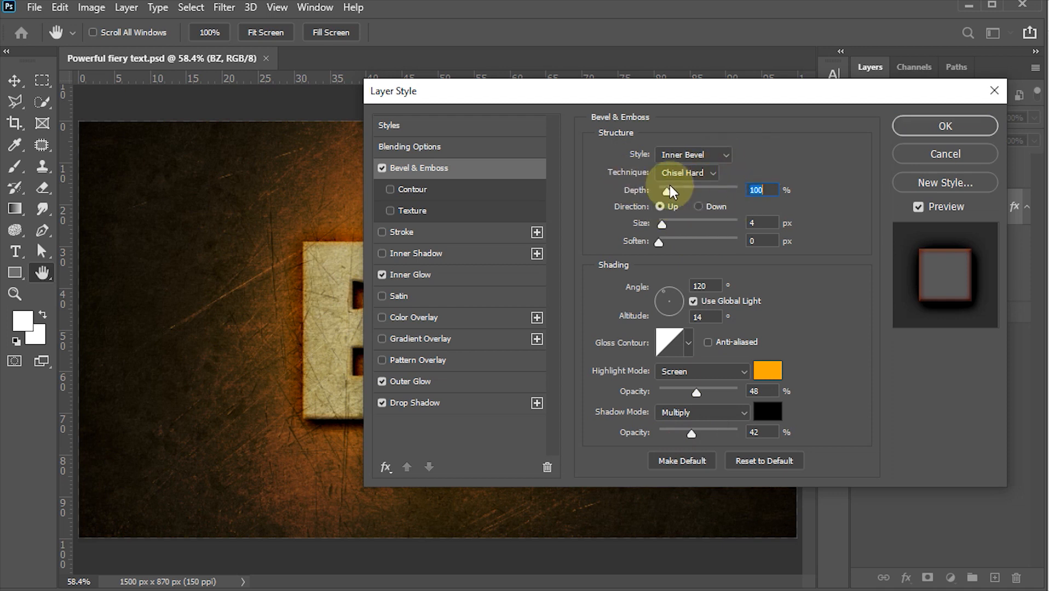
{"action": "left_click_drag", "start_coordinate": [766, 190], "coordinate": [721, 192]}
{"action": "type", "text": "1"}
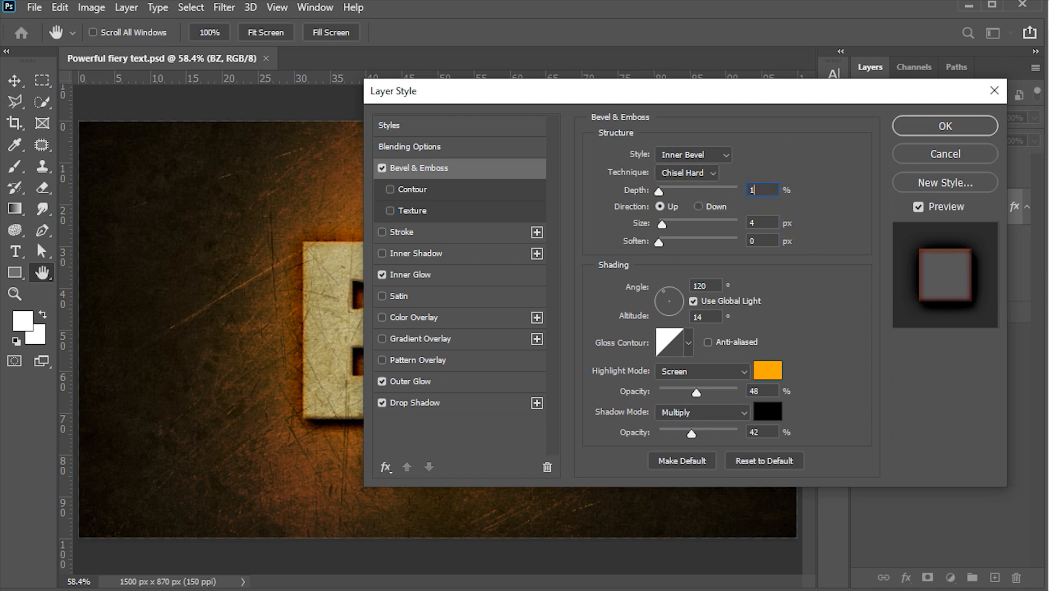
{"action": "type", "text": "000"}
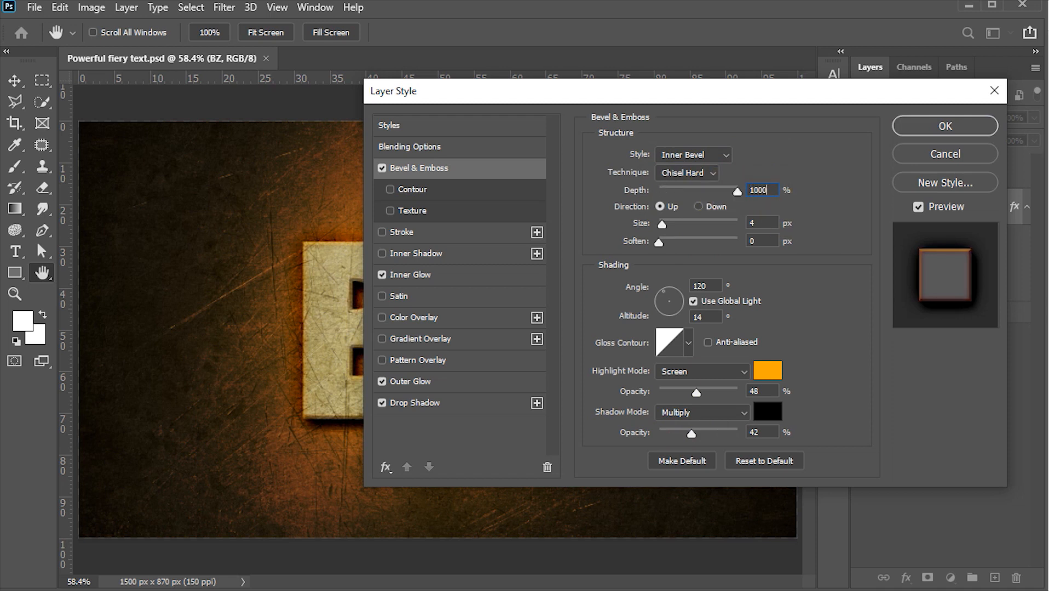
- Set the bevel direction to Up and its size to 8 px
{"action": "left_click", "coordinate": [664, 207]}
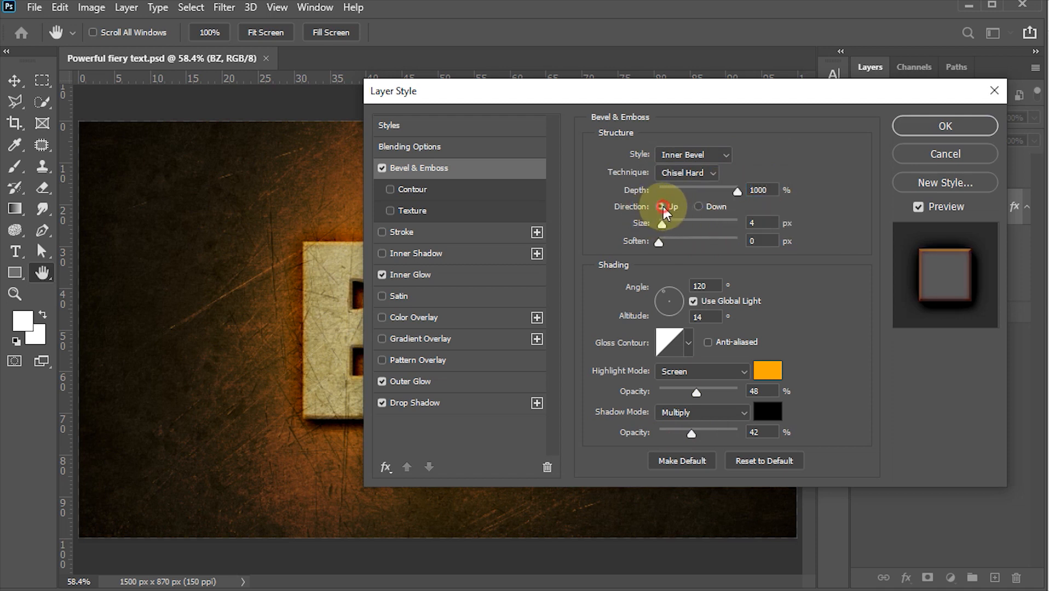
{"action": "double_click", "coordinate": [772, 223]}
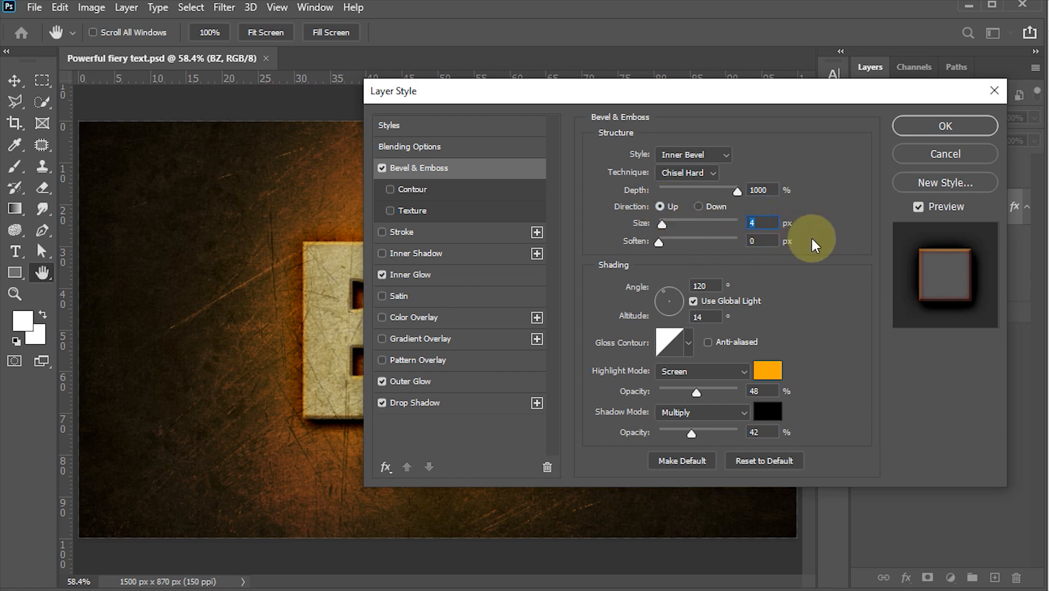
{"action": "type", "text": "10"}
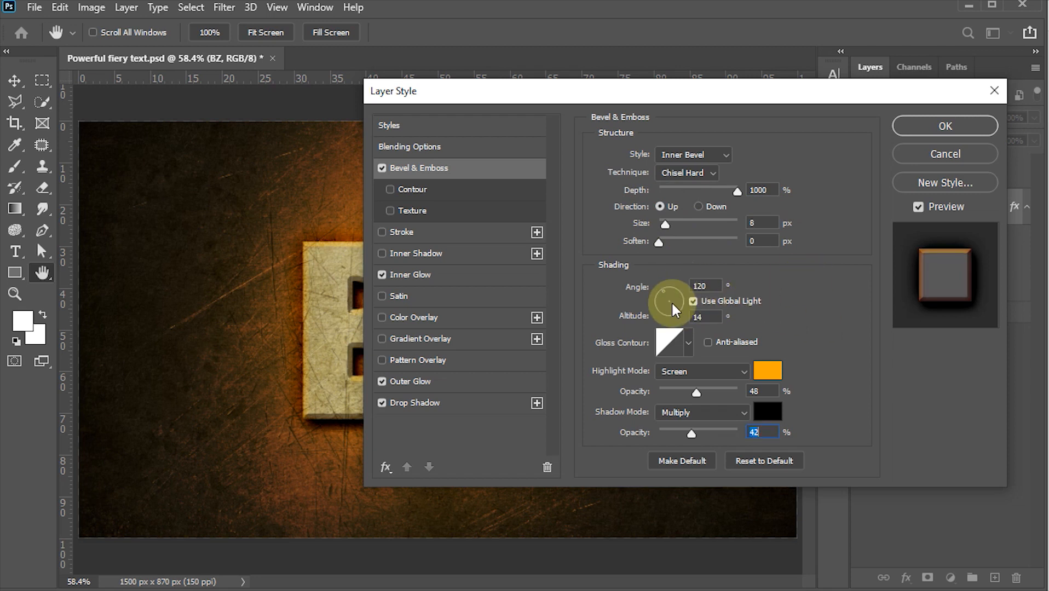
- Set the bevel shading altitude to 50° and keep the Linear gloss contour
{"action": "left_click", "coordinate": [702, 317]}
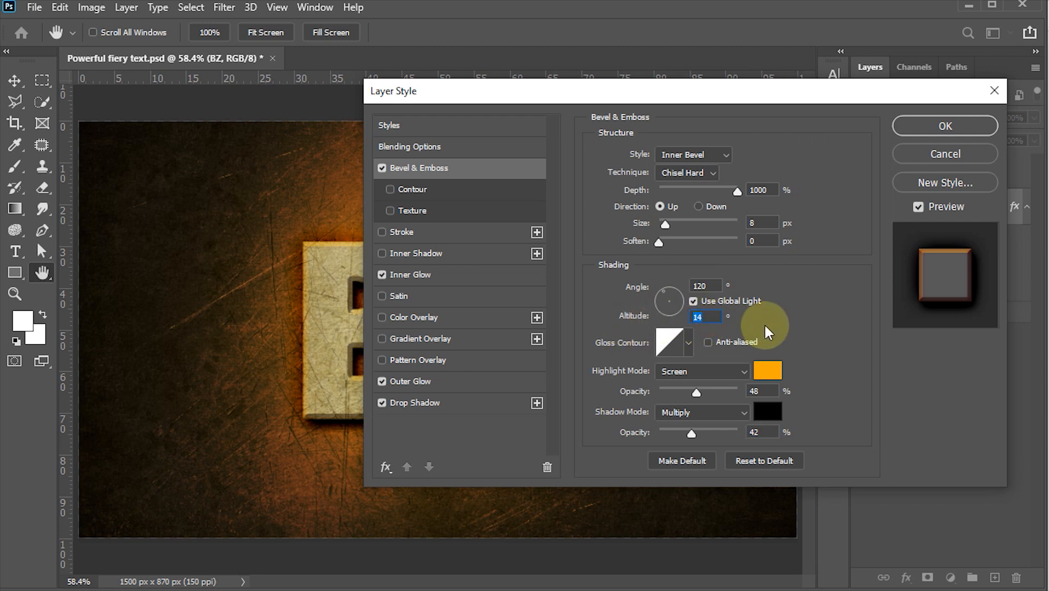
{"action": "type", "text": "50"}
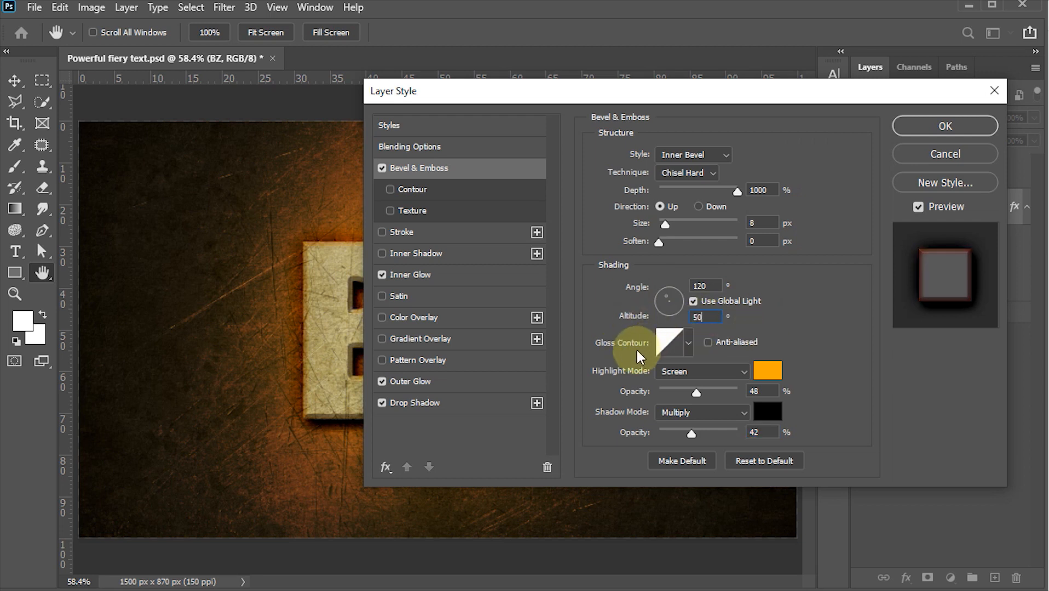
{"action": "left_click", "coordinate": [688, 343]}
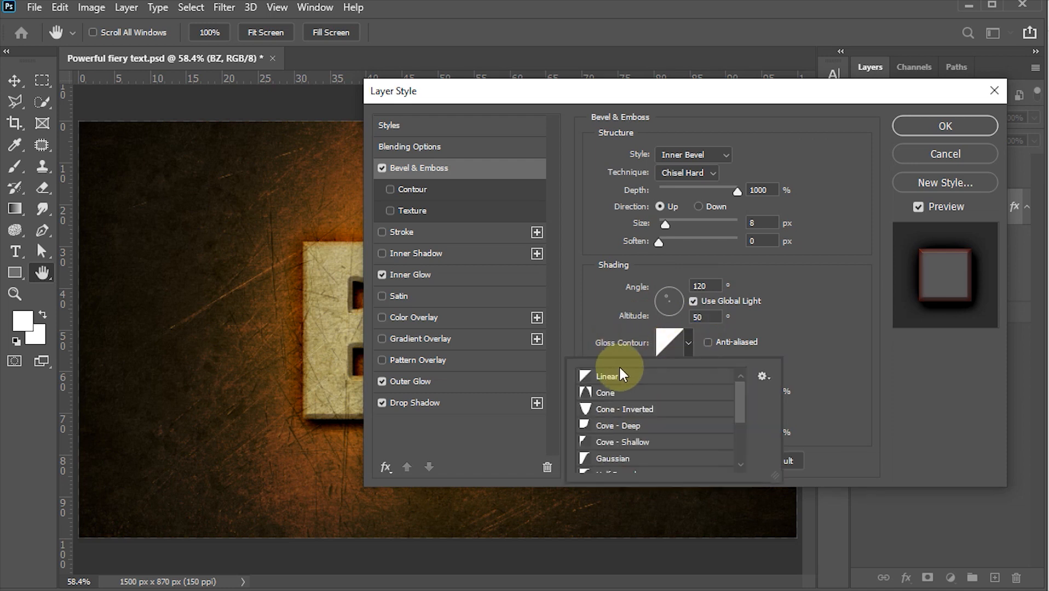
{"action": "left_click", "coordinate": [789, 343]}
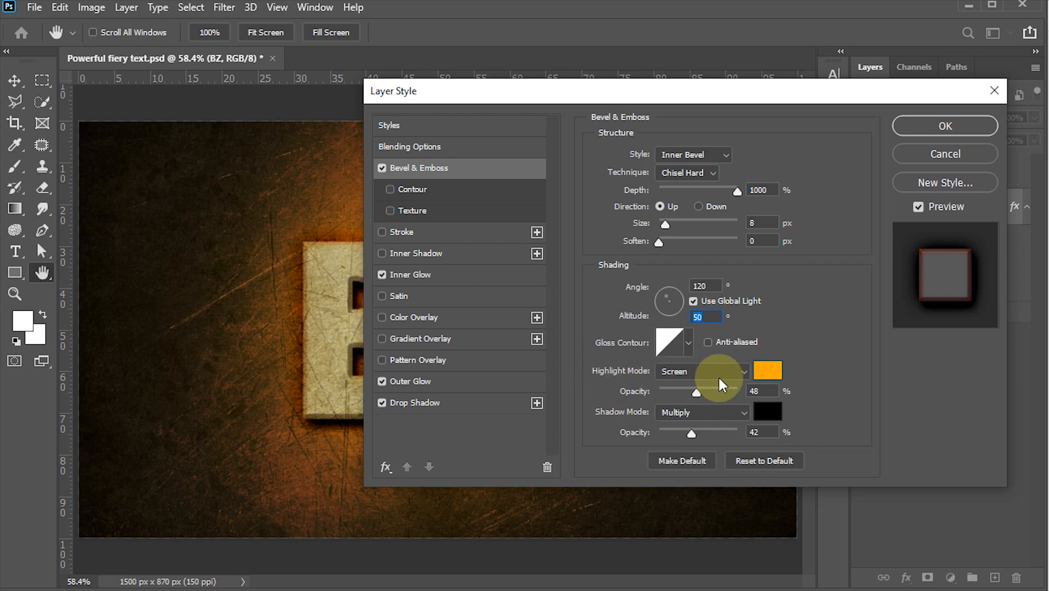
- Use #ffa800 as the bevel highlight colour, with highlight opacity at 100% and shadow opacity at 85%
{"action": "left_click", "coordinate": [767, 371]}
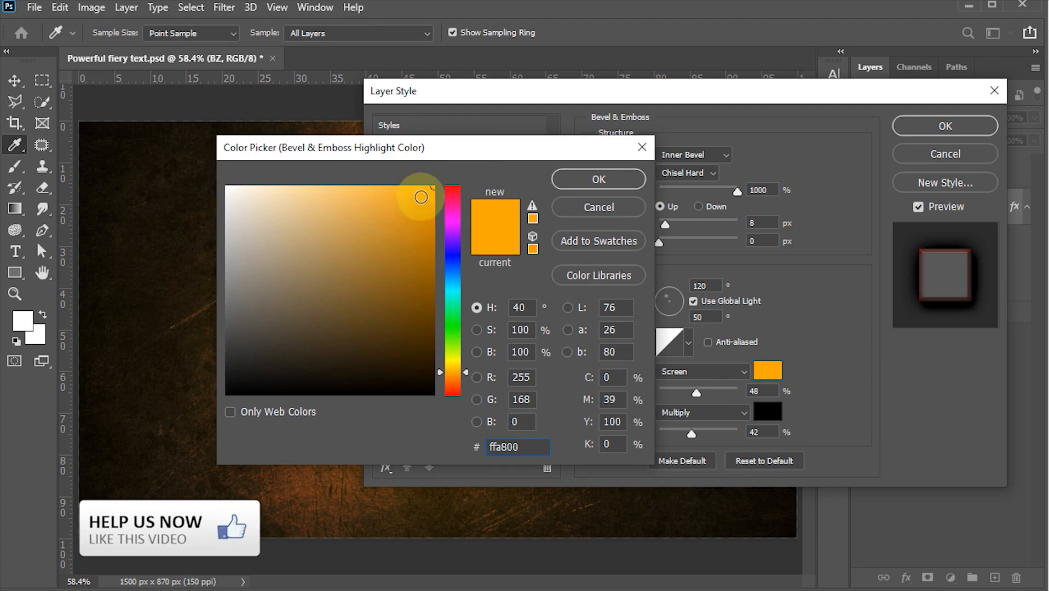
{"action": "left_click", "coordinate": [598, 179]}
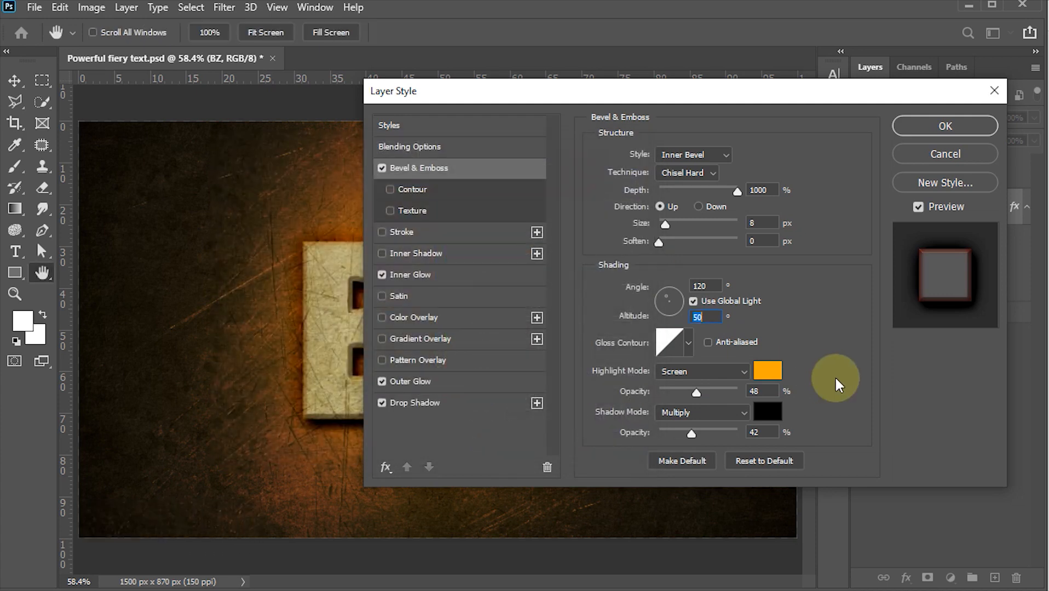
{"action": "left_click", "coordinate": [761, 391]}
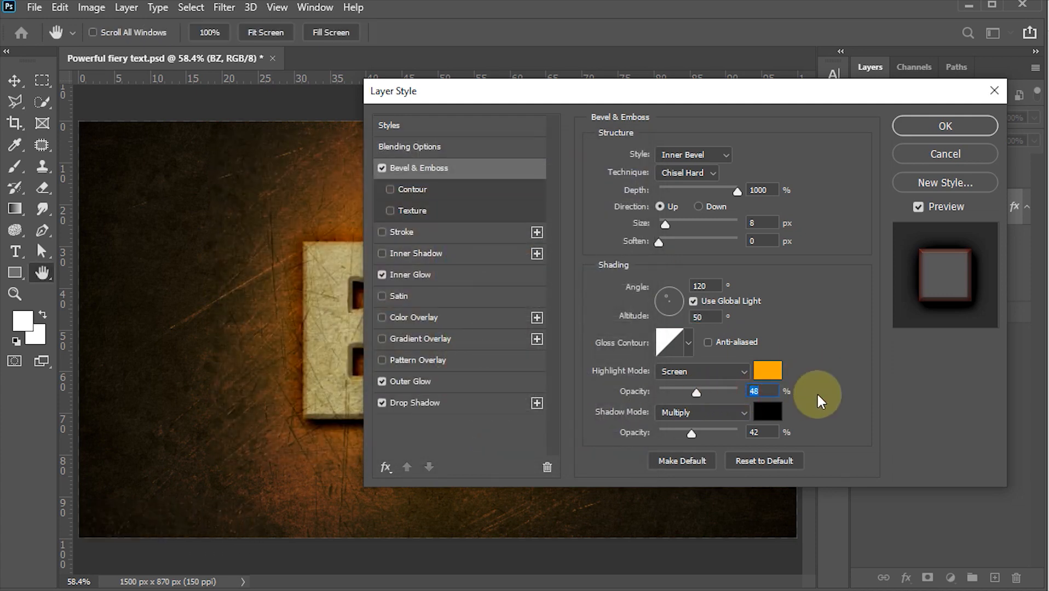
{"action": "type", "text": "100"}
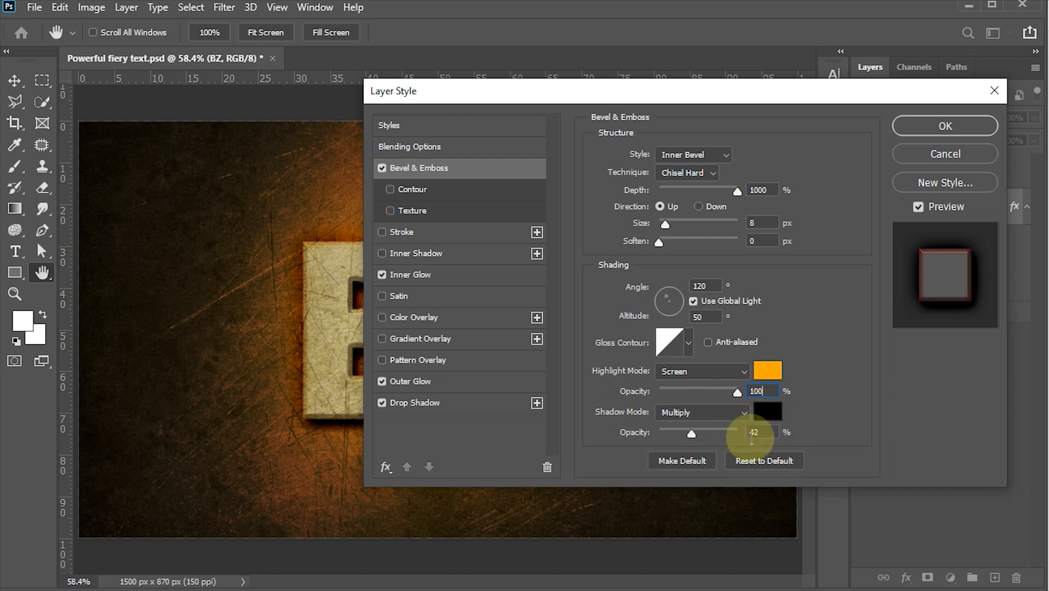
{"action": "double_click", "coordinate": [756, 432]}
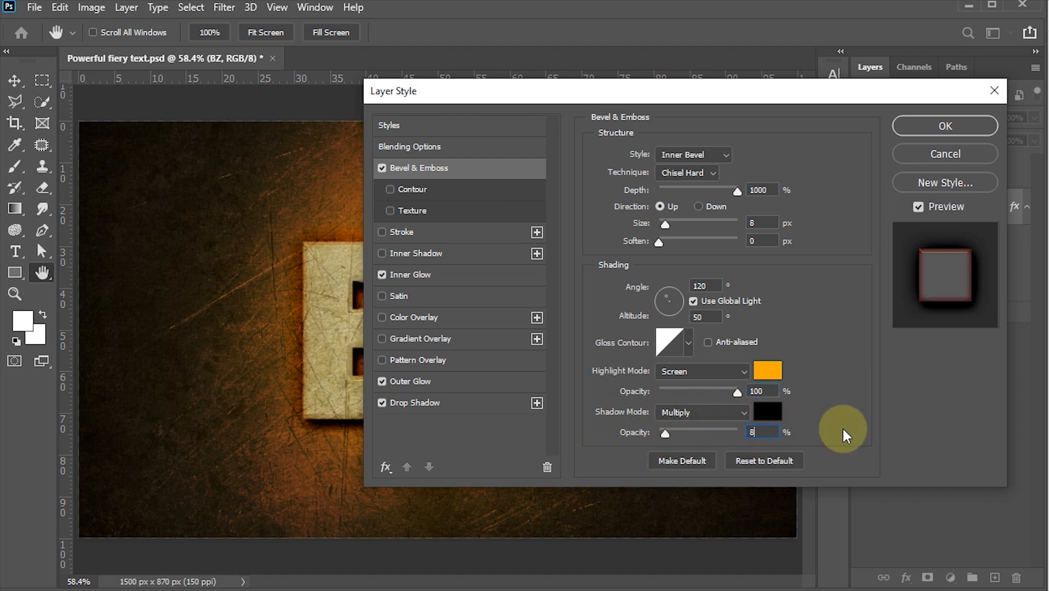
{"action": "type", "text": "85"}
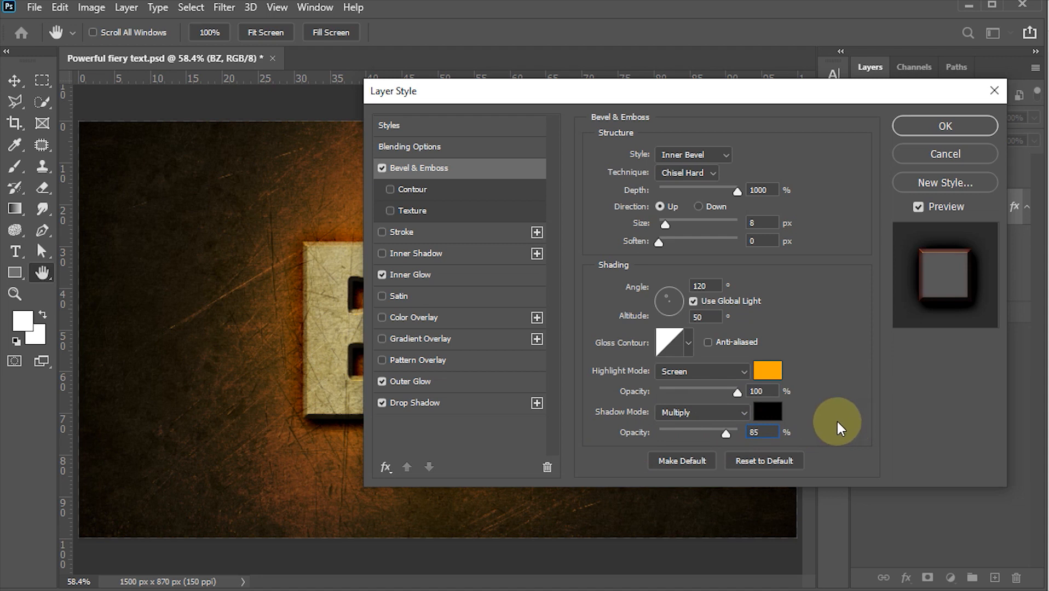
- Enable the bevel's Contour with the Sawtooth 1 shape at 100% range, and apply the layer style
{"action": "left_click", "coordinate": [391, 189]}
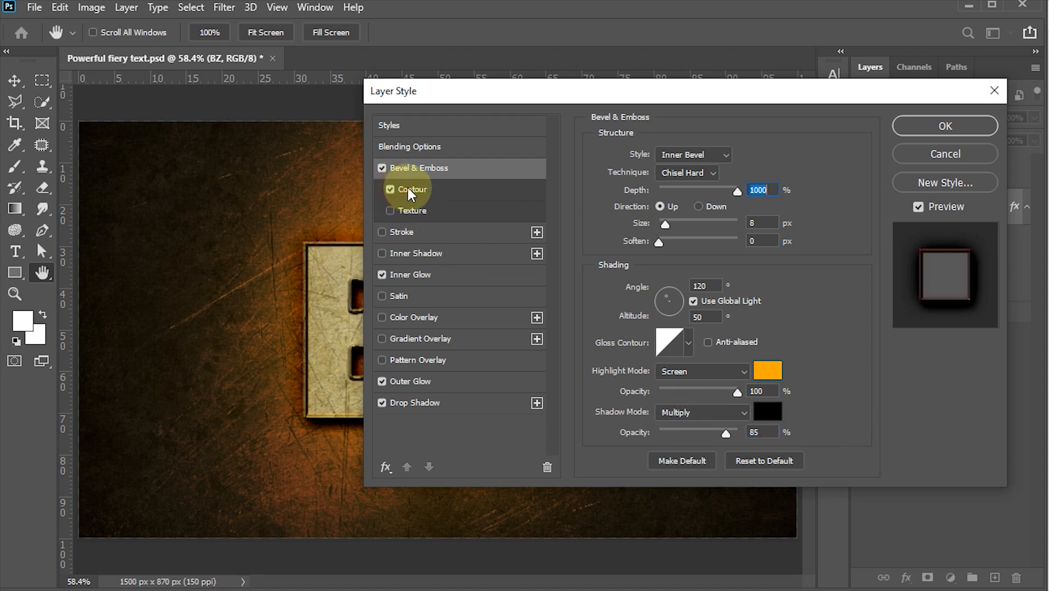
{"action": "left_click", "coordinate": [411, 192]}
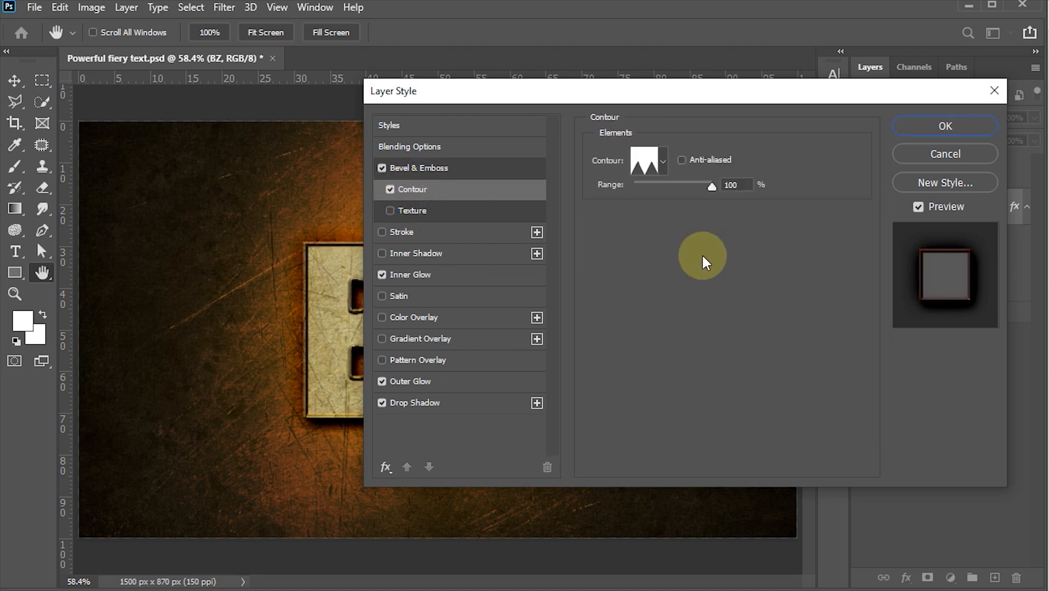
{"action": "left_click", "coordinate": [664, 158]}
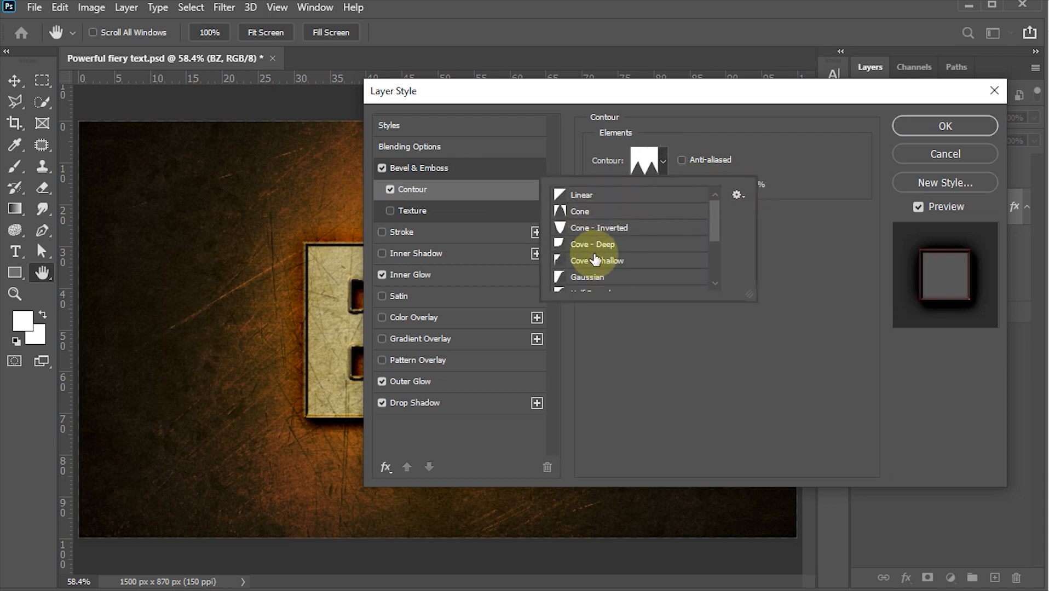
{"action": "left_click", "coordinate": [737, 194]}
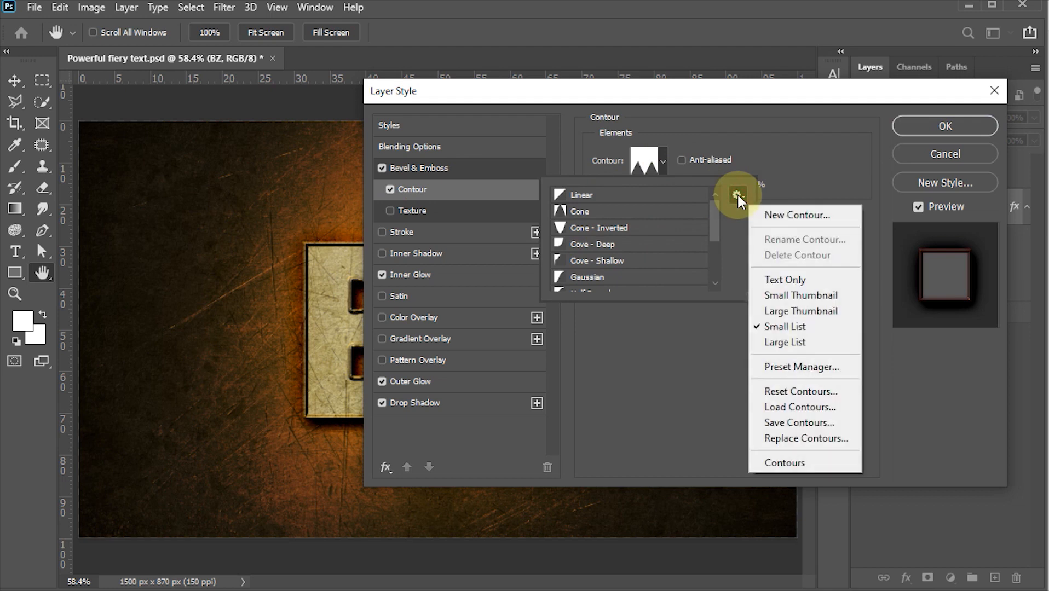
{"action": "left_click", "coordinate": [799, 327]}
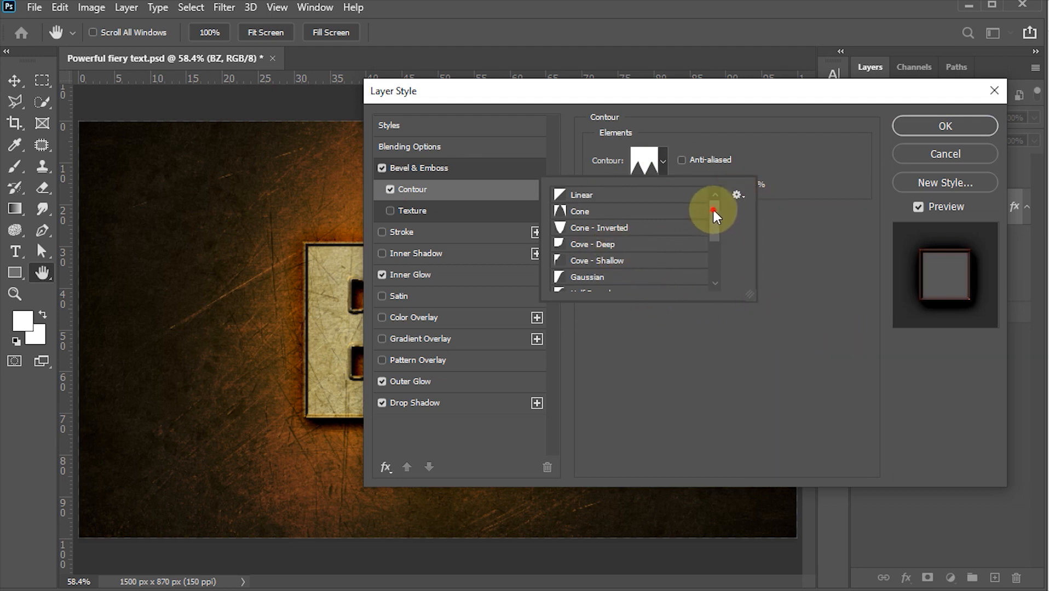
{"action": "left_click_drag", "start_coordinate": [713, 212], "coordinate": [714, 253]}
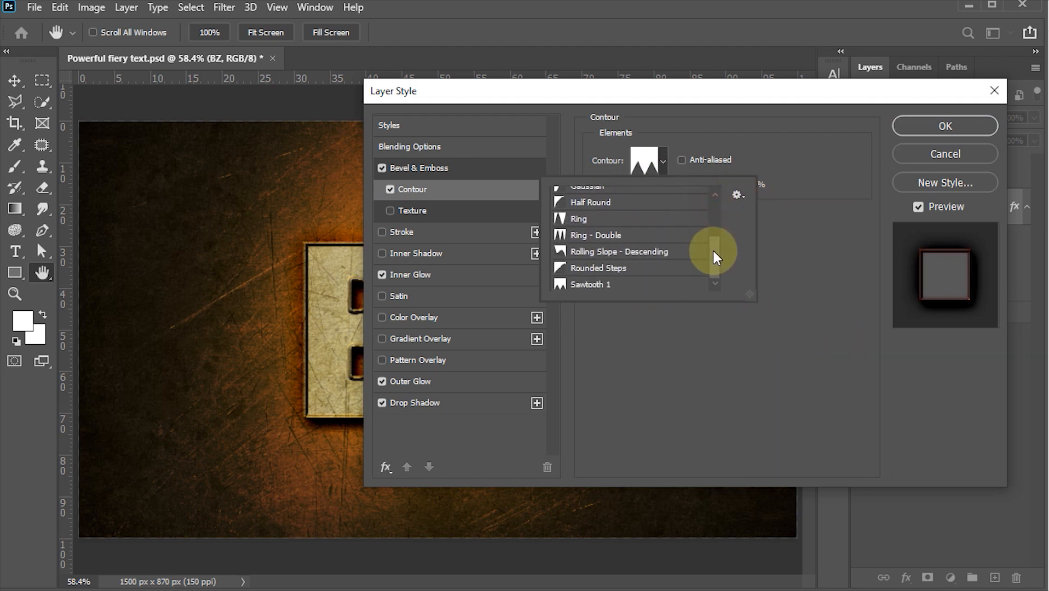
{"action": "left_click", "coordinate": [578, 285]}
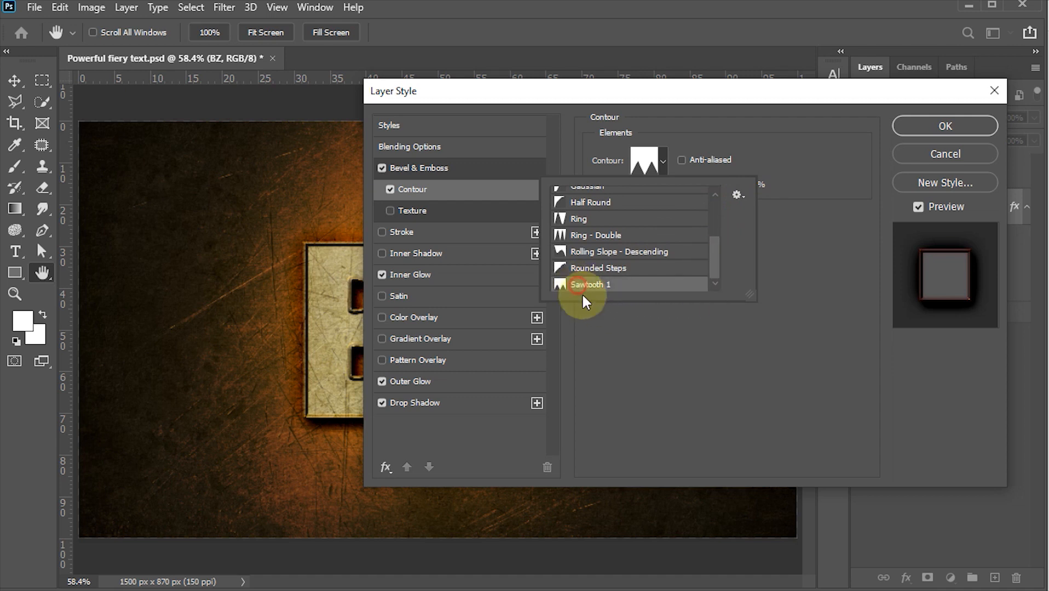
{"action": "left_click", "coordinate": [631, 354]}
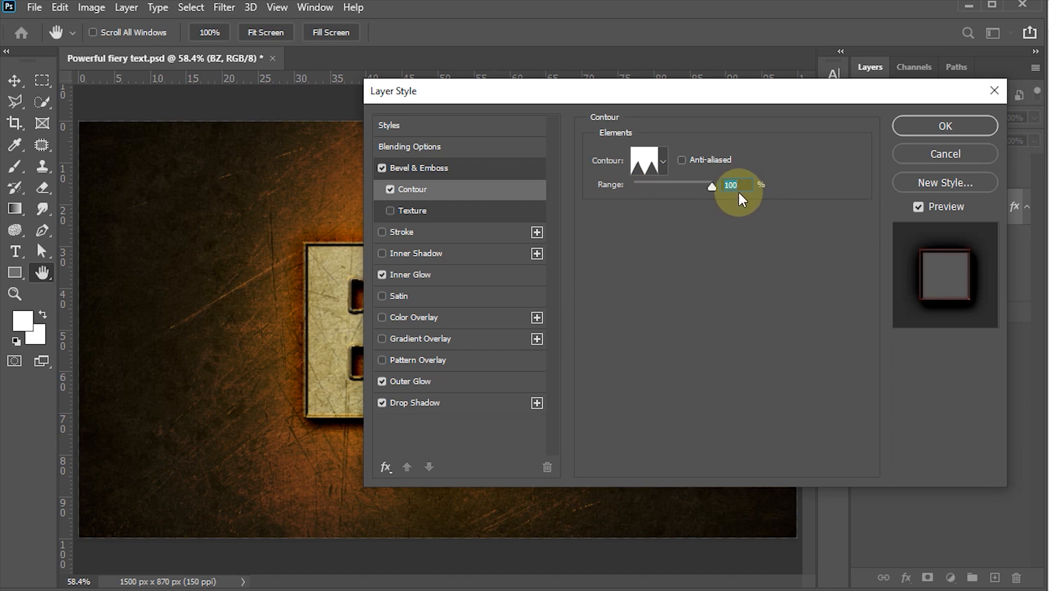
{"action": "left_click", "coordinate": [951, 122]}
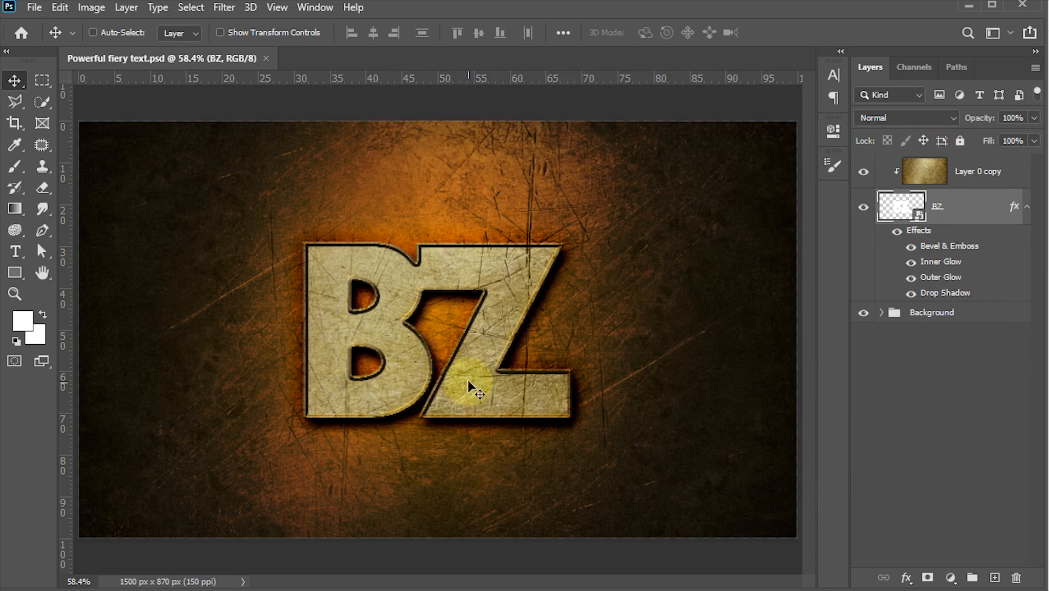
- Scale the BZ layer and its Layer 0 copy texture together about their centre to about 146%
{"action": "left_click", "coordinate": [929, 173]}
{"action": "key", "text": "ctrl+t"}
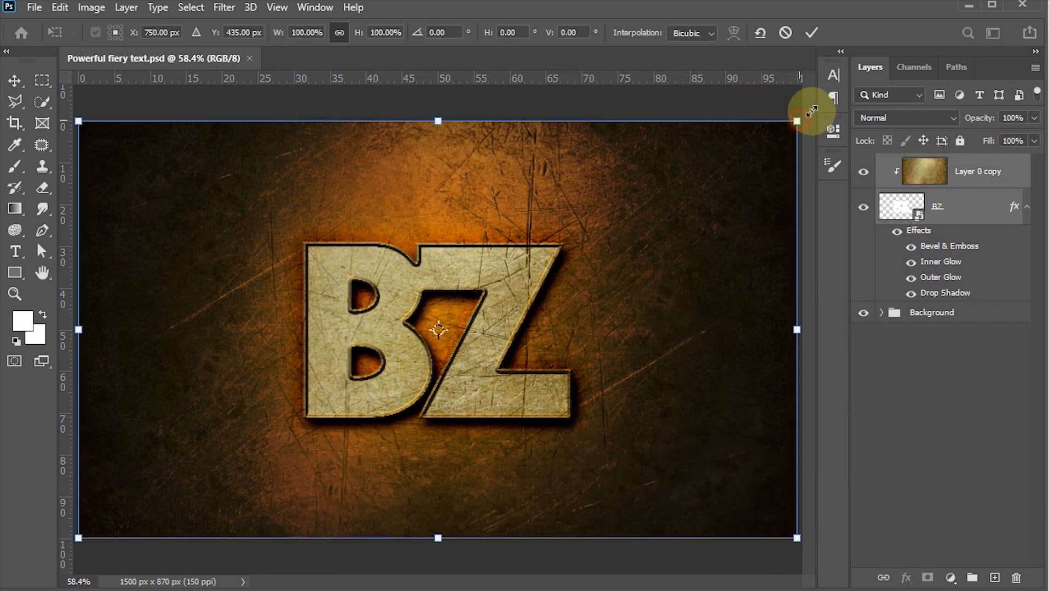
{"action": "left_click_drag", "start_coordinate": [798, 117], "coordinate": [972, 35]}
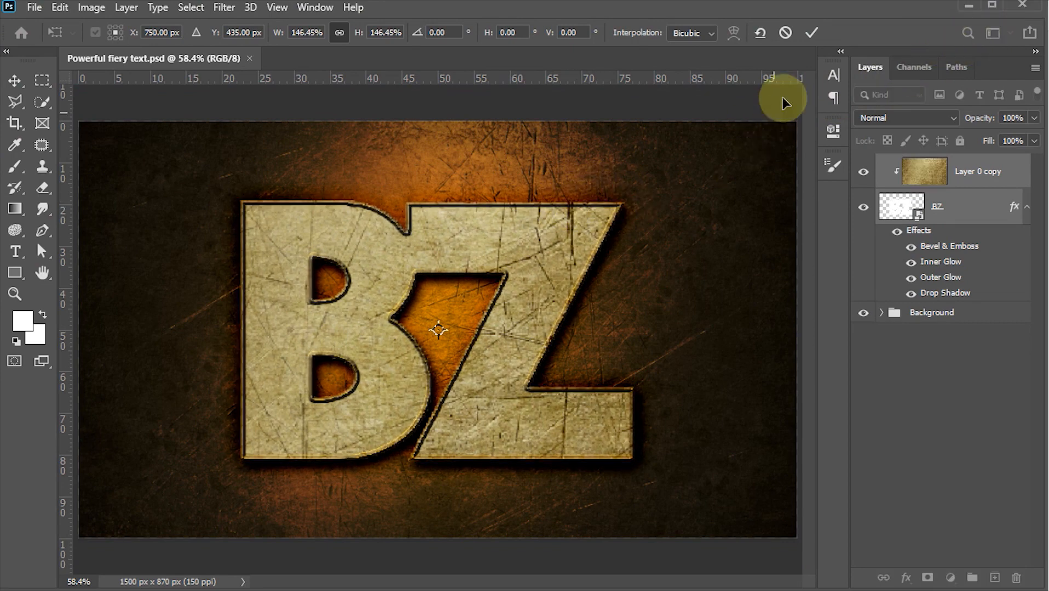
{"action": "left_click", "coordinate": [812, 33]}
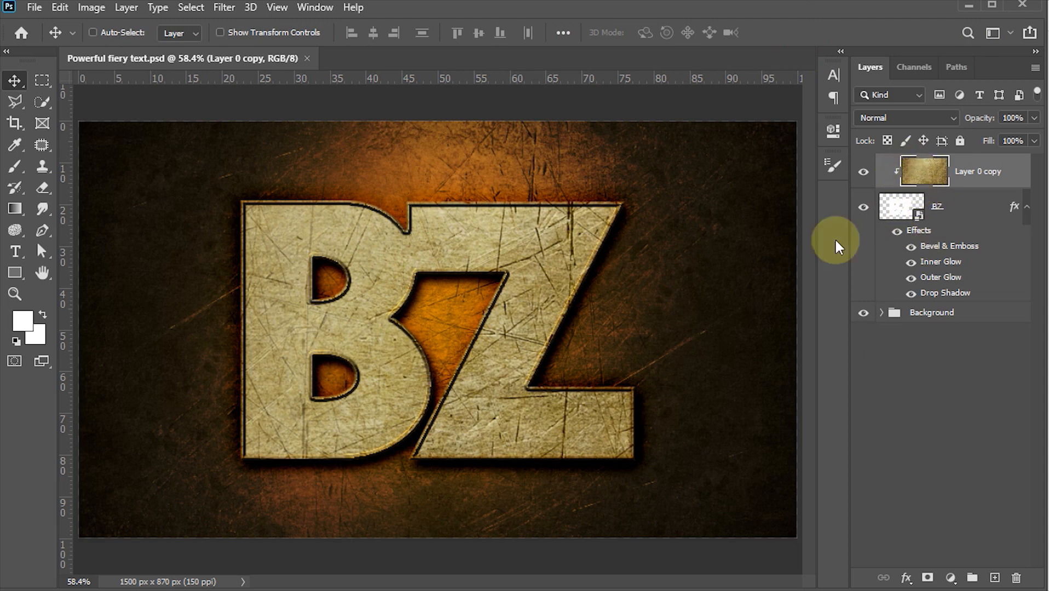
- Add a Levels adjustment layer above Layer 0 copy and clip it to the BZ layer
{"action": "left_click", "coordinate": [951, 578]}
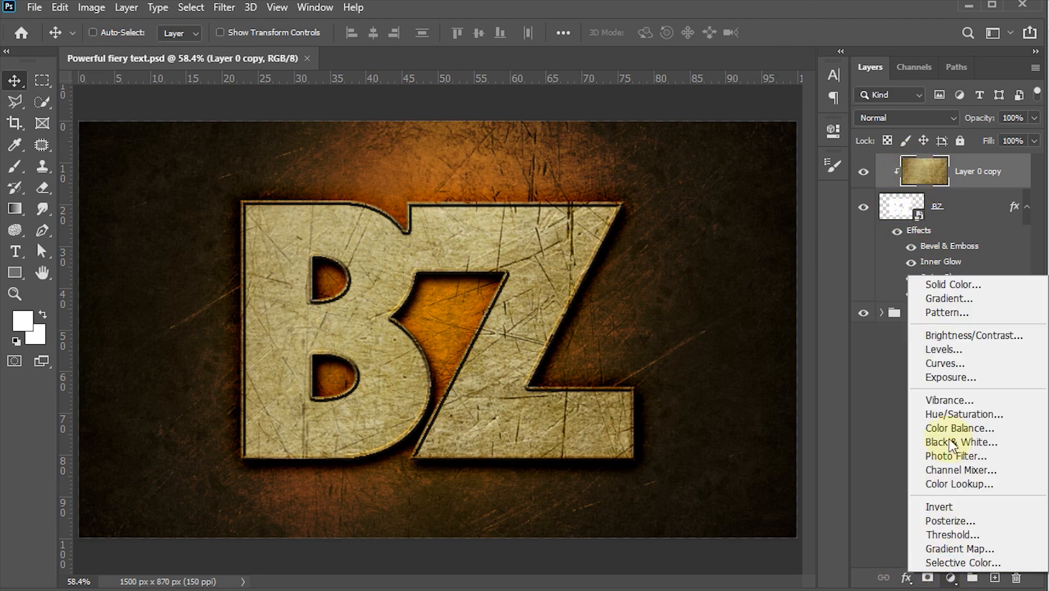
{"action": "left_click", "coordinate": [936, 350]}
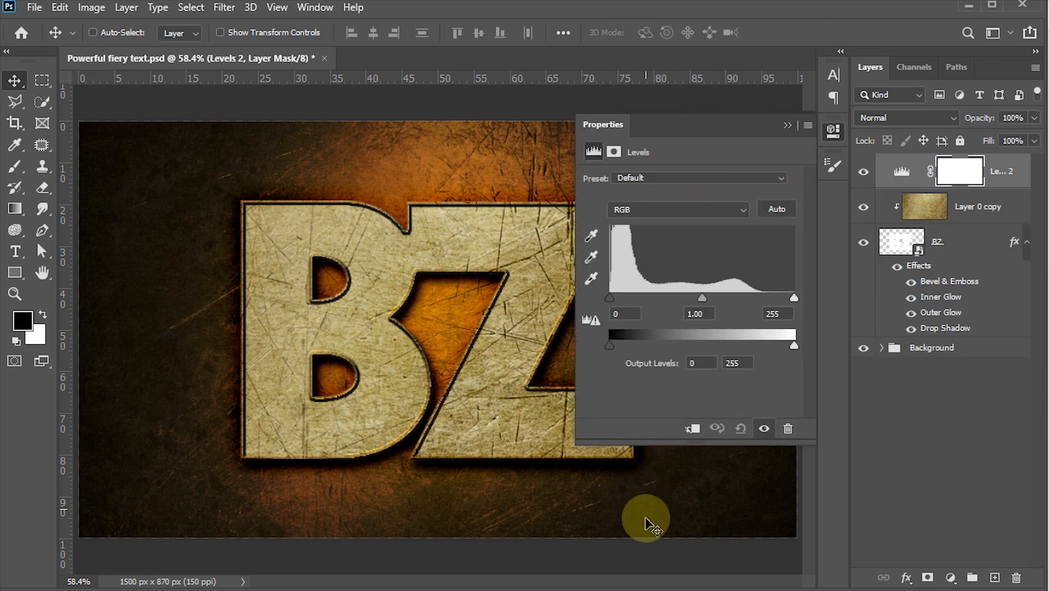
{"action": "left_click", "coordinate": [692, 430]}
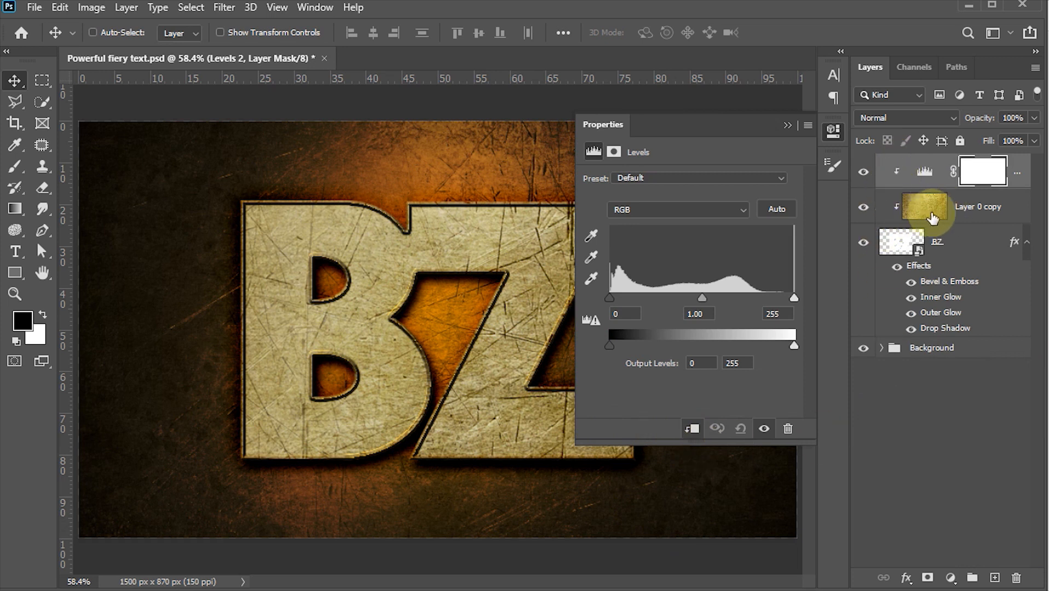
- Darken the letters by setting the clipped Levels shadow input to 100 and the midtone input to 0.50
{"action": "left_click", "coordinate": [624, 314]}
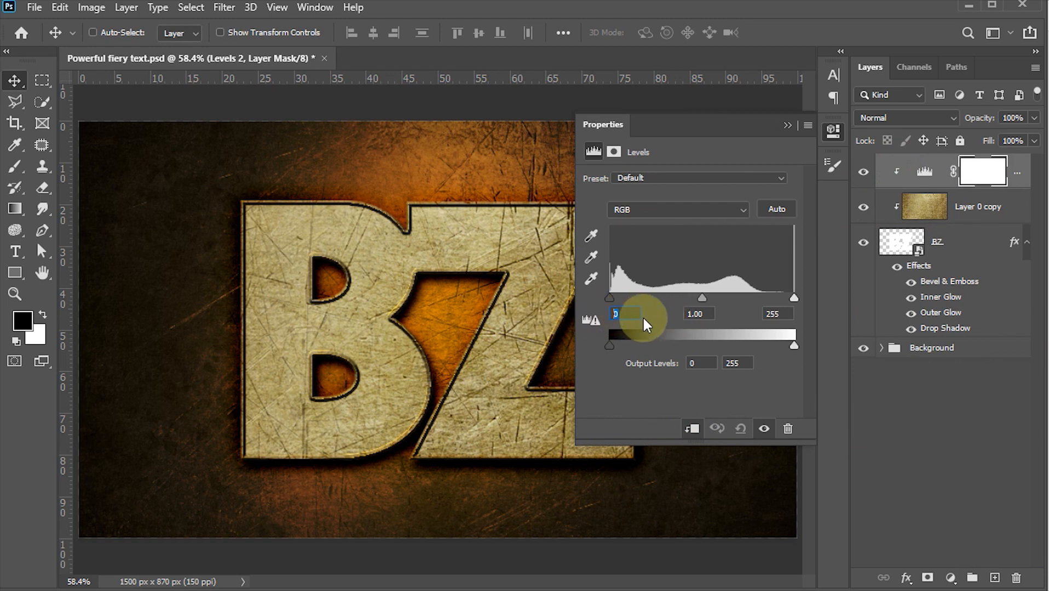
{"action": "type", "text": "100"}
{"action": "left_click", "coordinate": [703, 314]}
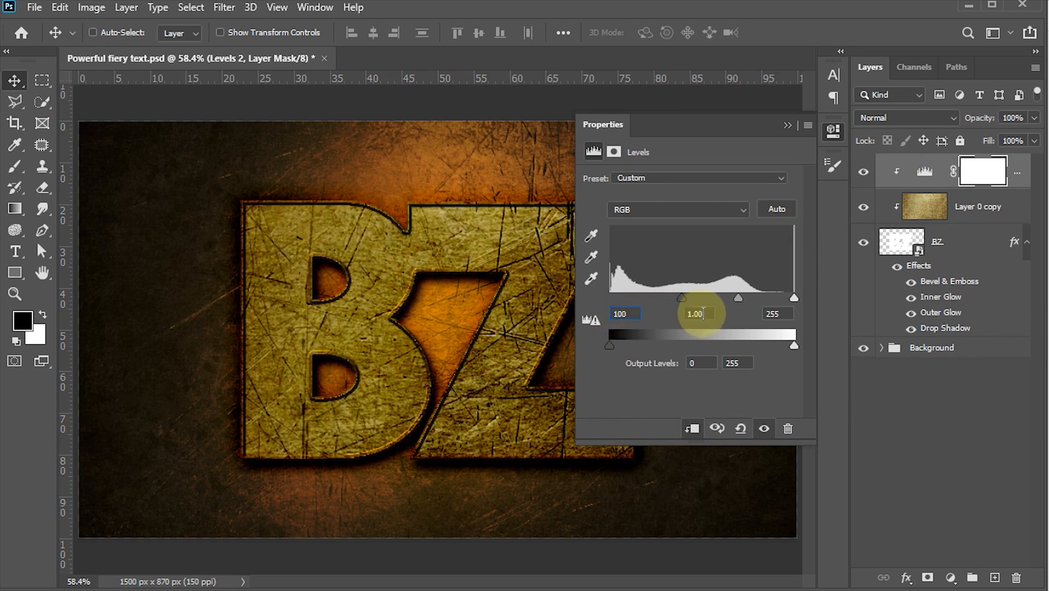
{"action": "left_click", "coordinate": [703, 313]}
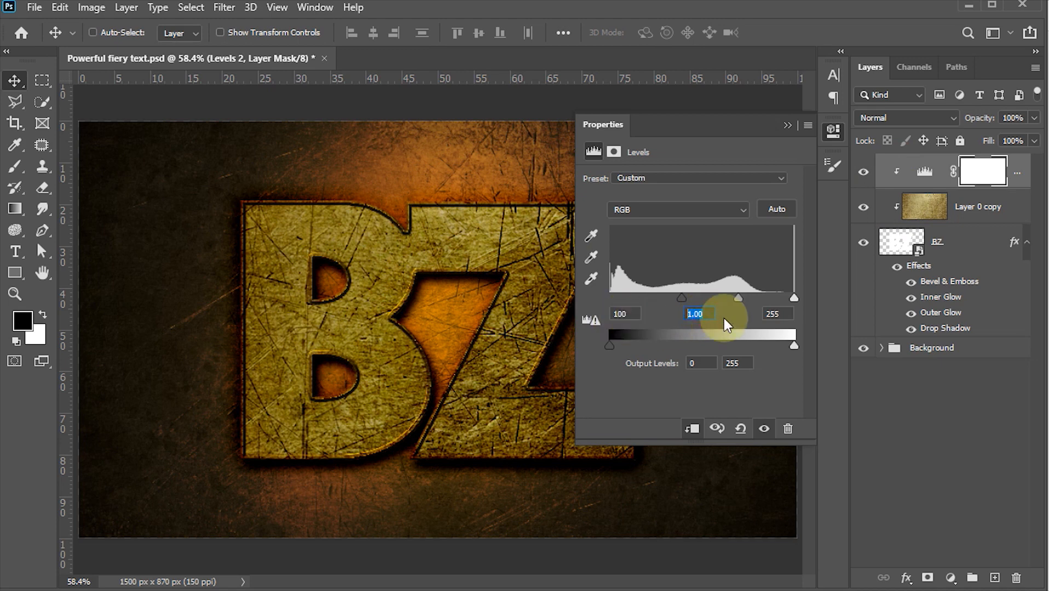
{"action": "type", "text": ".50"}
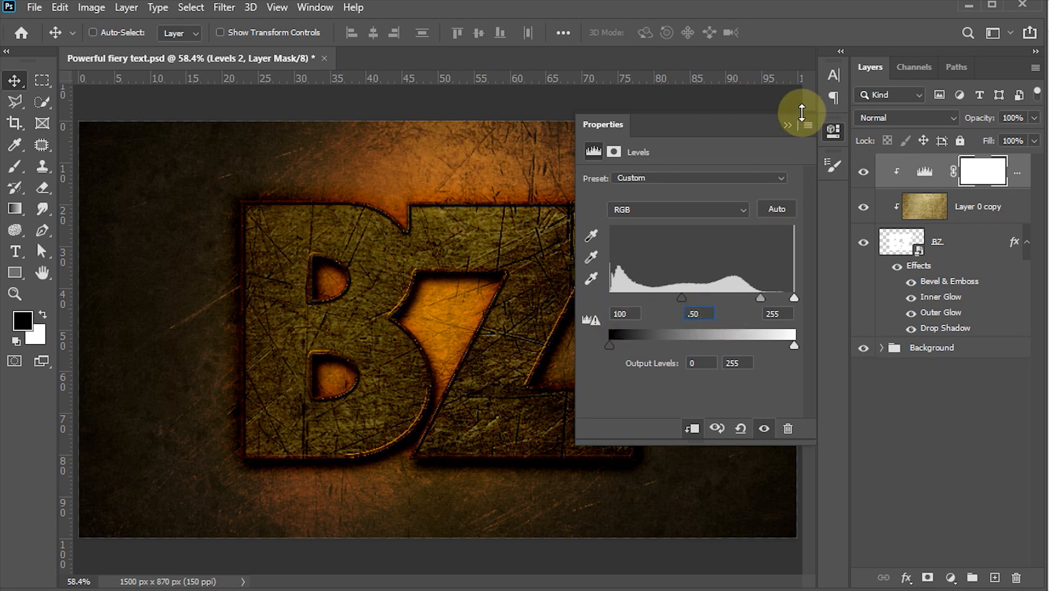
{"action": "left_click", "coordinate": [789, 125]}
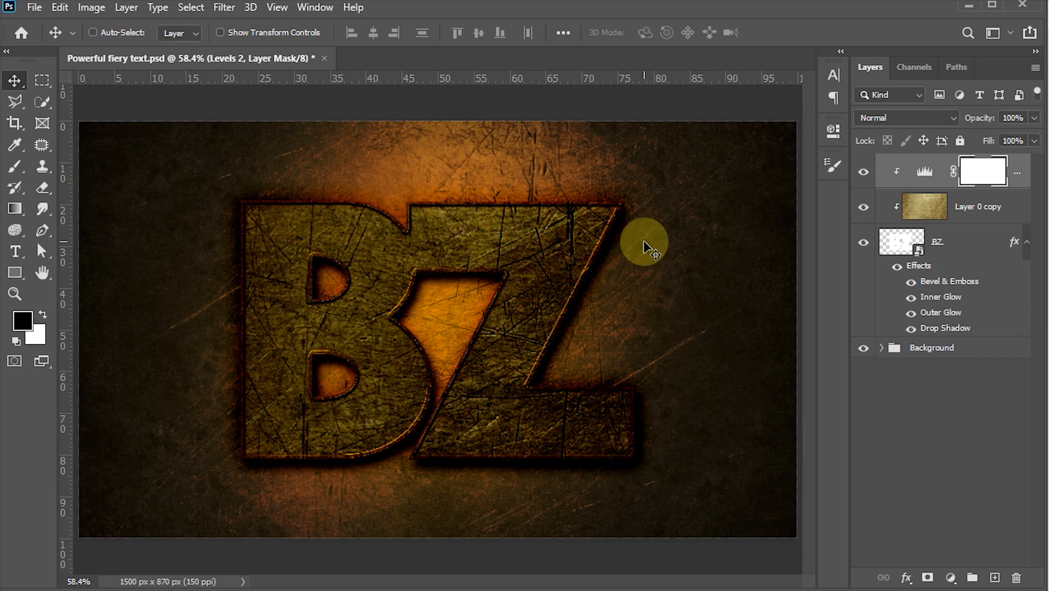
- Add an unclipped Levels adjustment on top of all layers with midtone input 1 and highlight input 150
{"action": "left_click", "coordinate": [951, 578]}
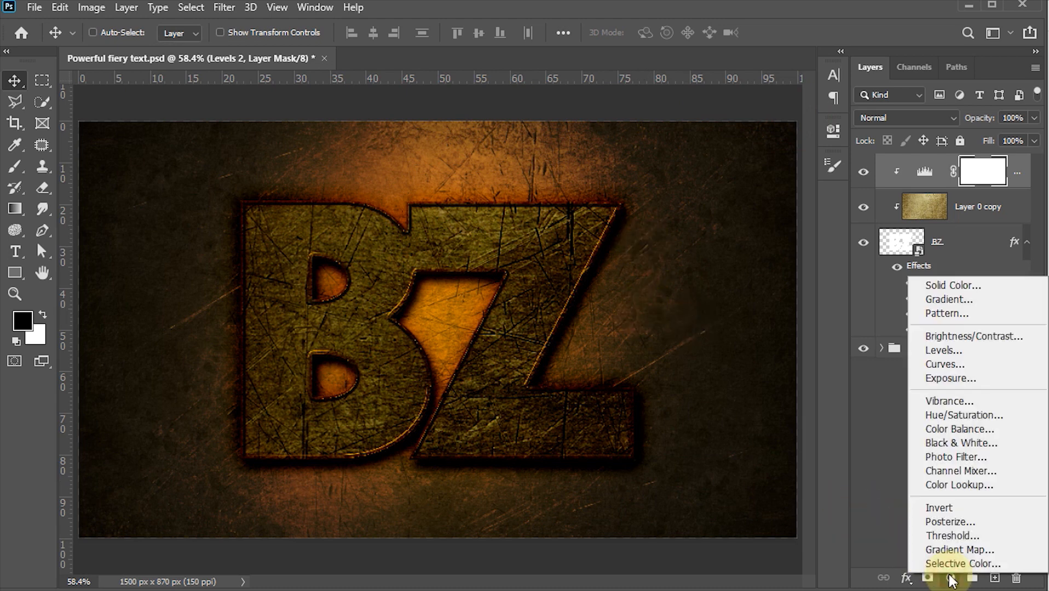
{"action": "left_click", "coordinate": [951, 352]}
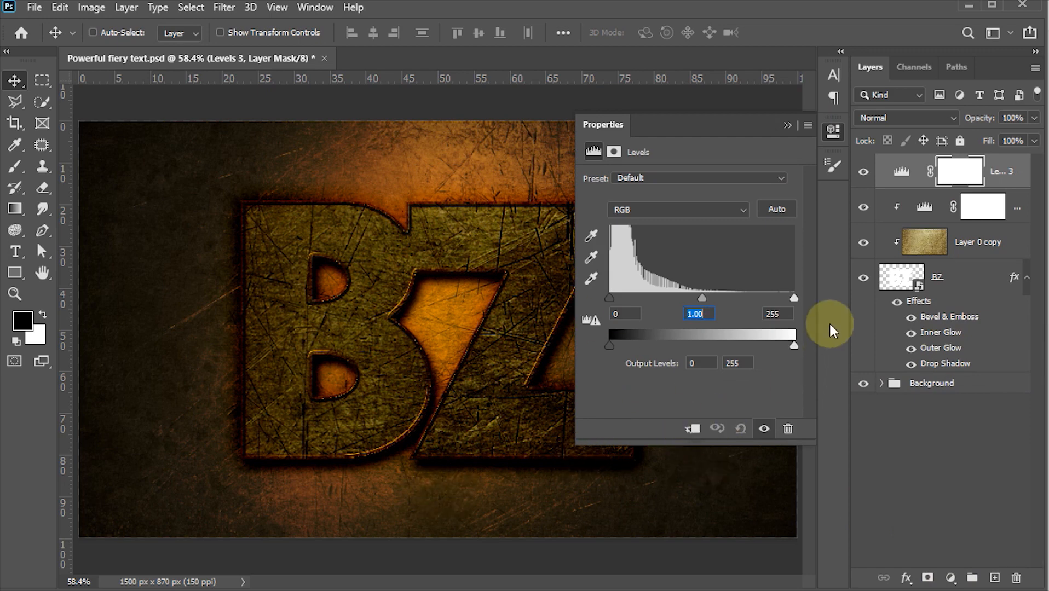
{"action": "left_click", "coordinate": [785, 311]}
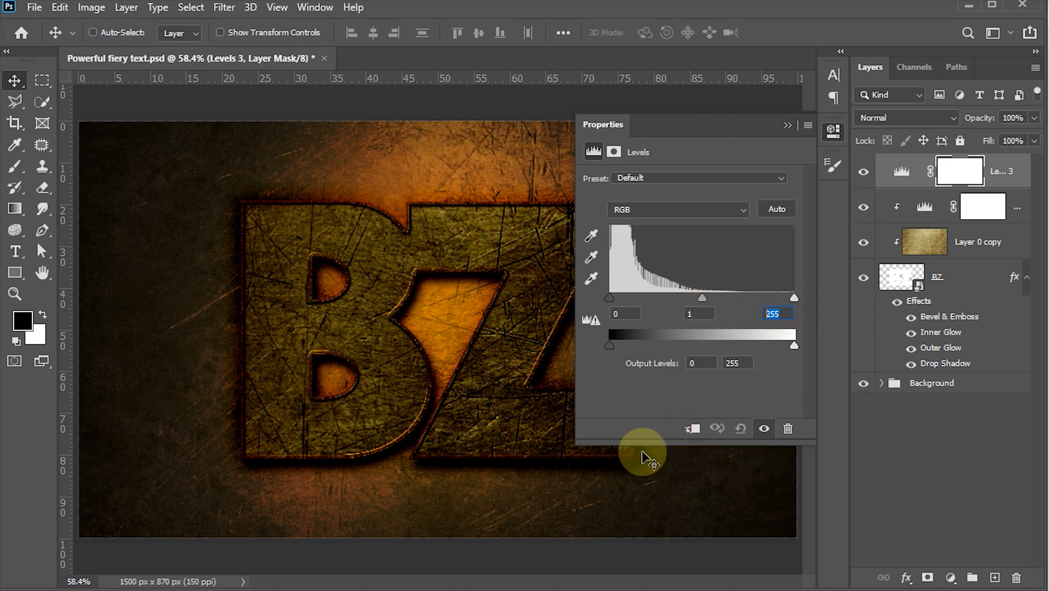
{"action": "type", "text": "150"}
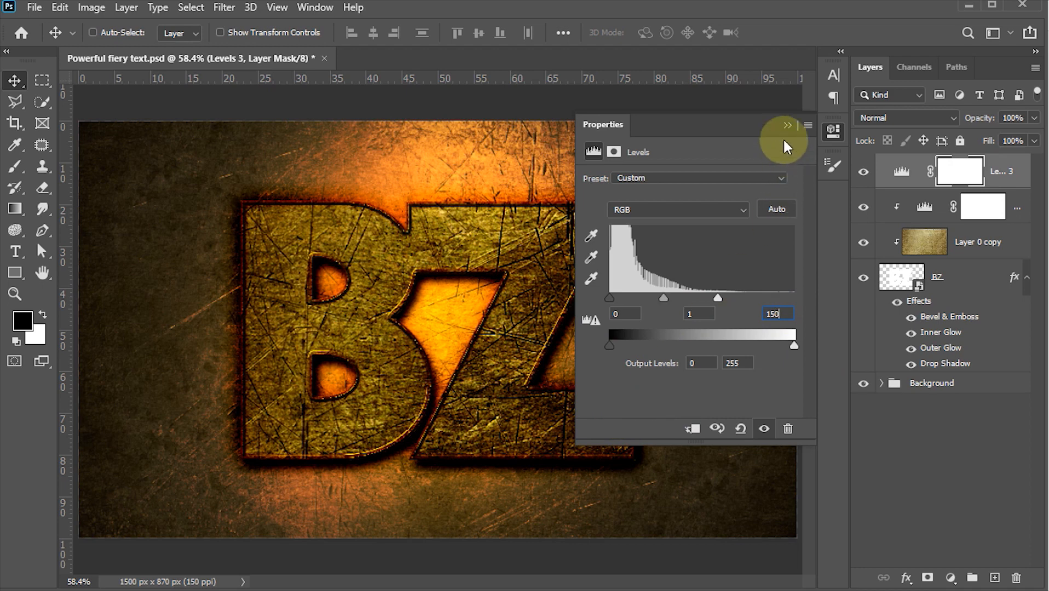
{"action": "left_click", "coordinate": [787, 125]}
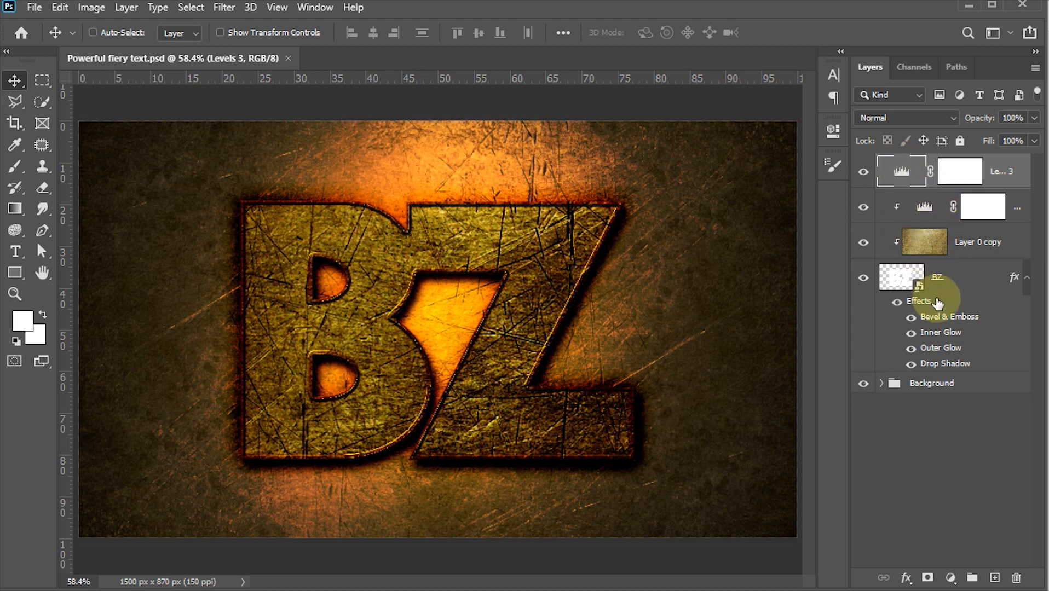
- Group the BZ layer, its texture and both Levels layers above the Background group, and name the group Text
{"action": "left_click", "coordinate": [909, 279]}
{"action": "key", "text": "ctrl"}
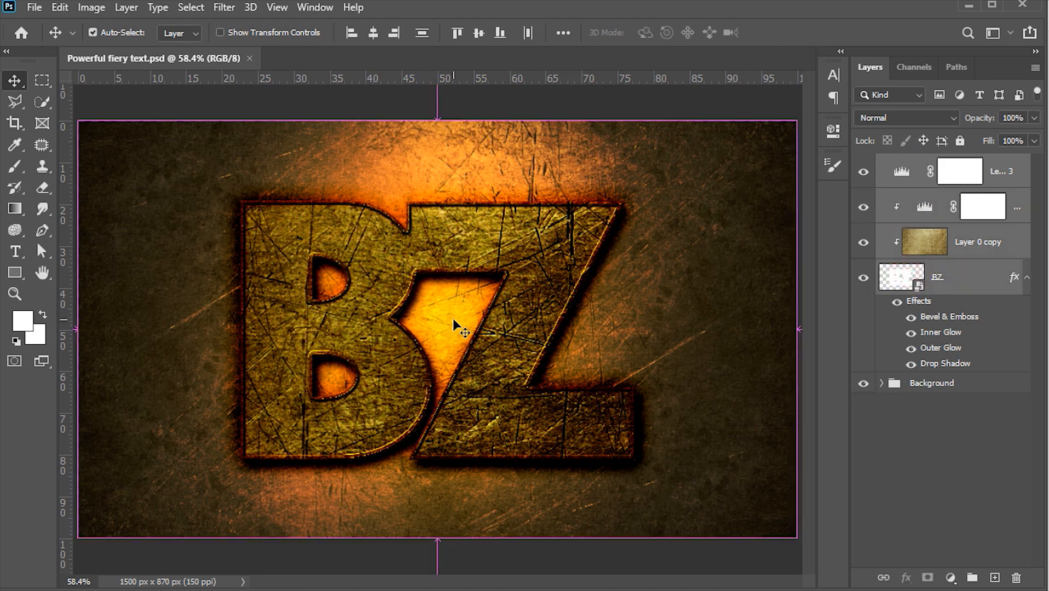
{"action": "key", "text": "ctrl+g"}
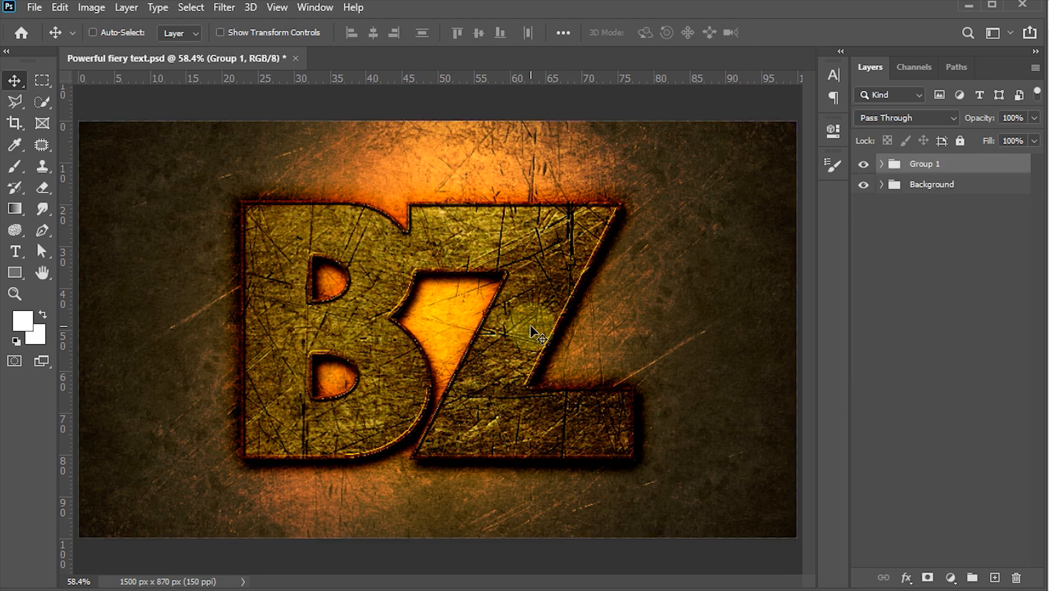
{"action": "double_click", "coordinate": [925, 165]}
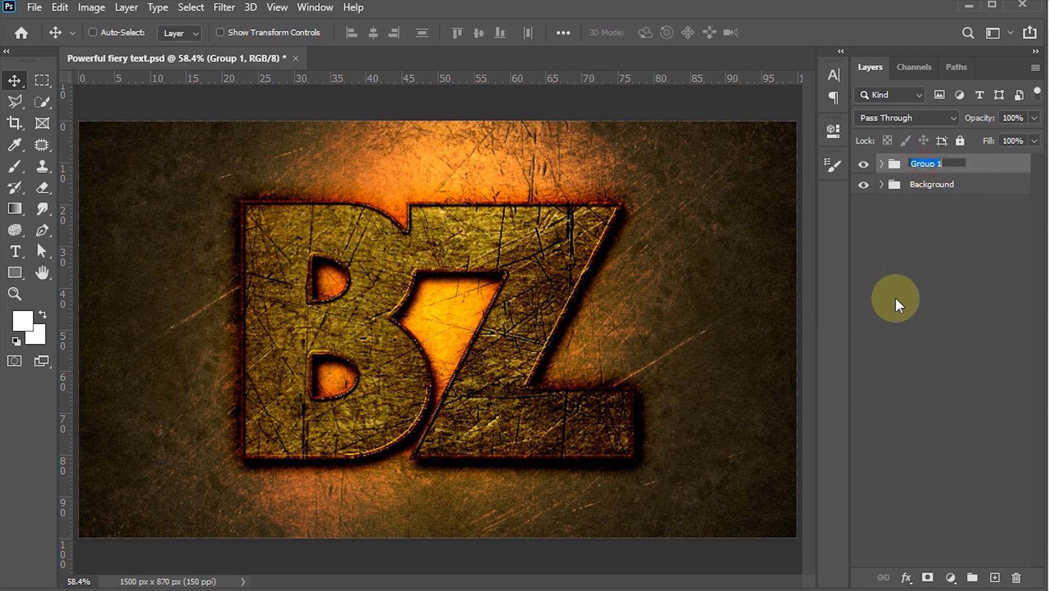
{"action": "type", "text": "Text"}
{"action": "left_click", "coordinate": [896, 300]}
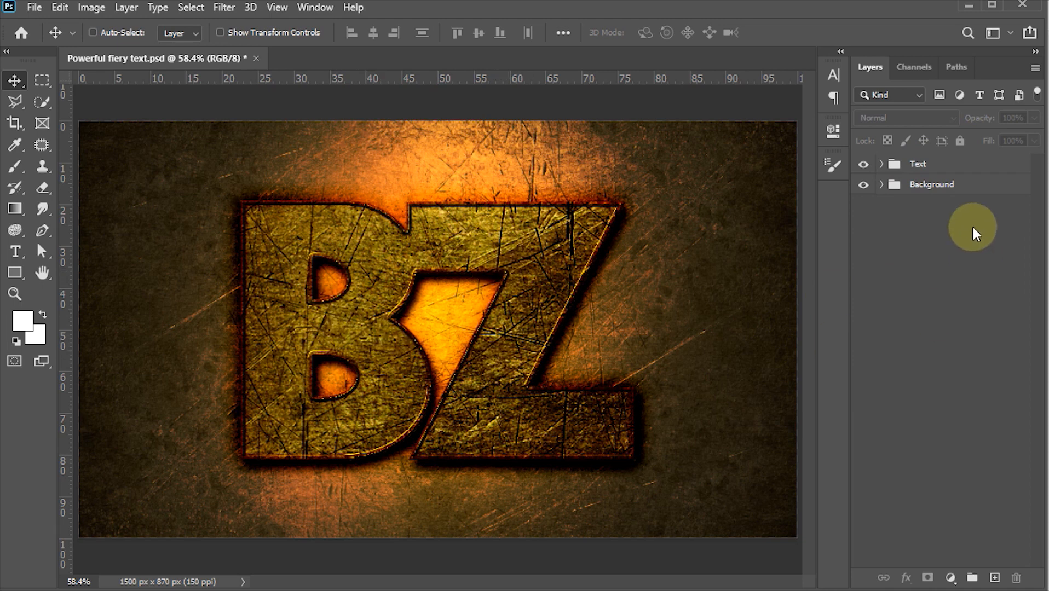
- Add a new layer above the Background group and draw a curved Pen path along the B's lower right edge, ending in the gap between the letters
{"action": "left_click", "coordinate": [937, 187]}
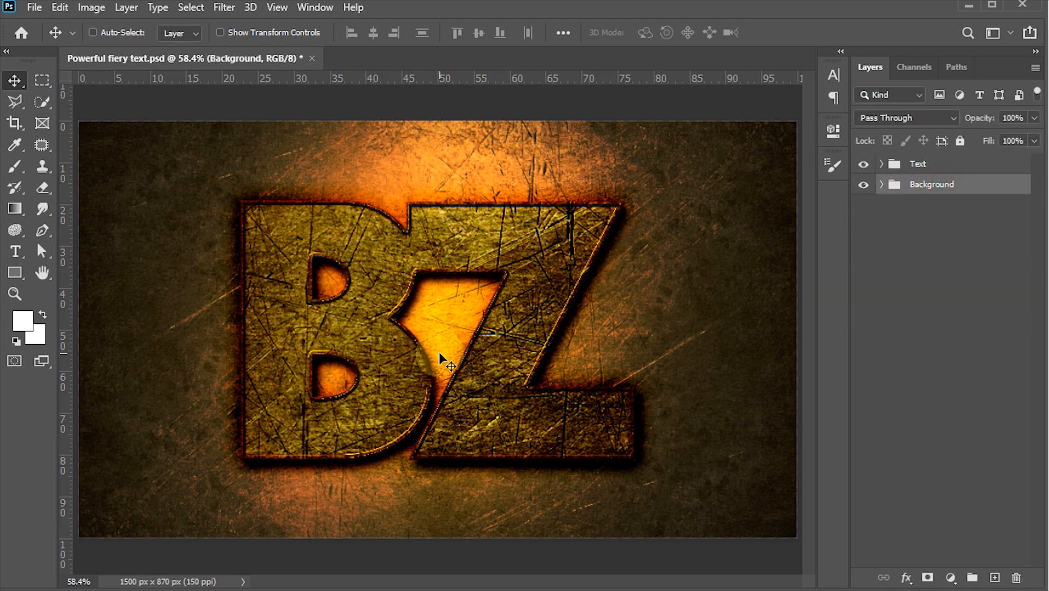
{"action": "left_click", "coordinate": [995, 578]}
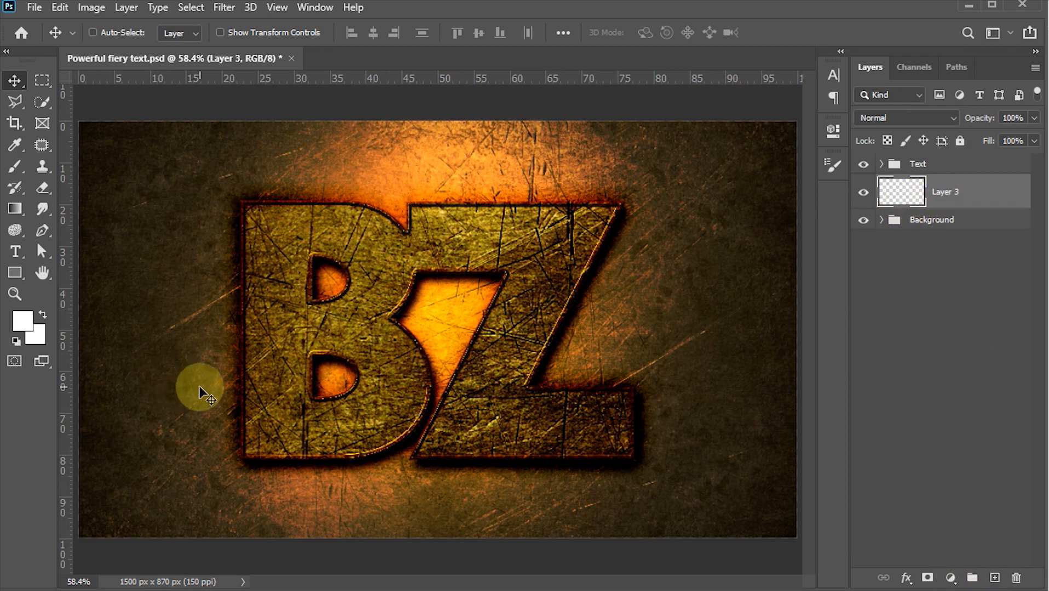
{"action": "key", "text": "p"}
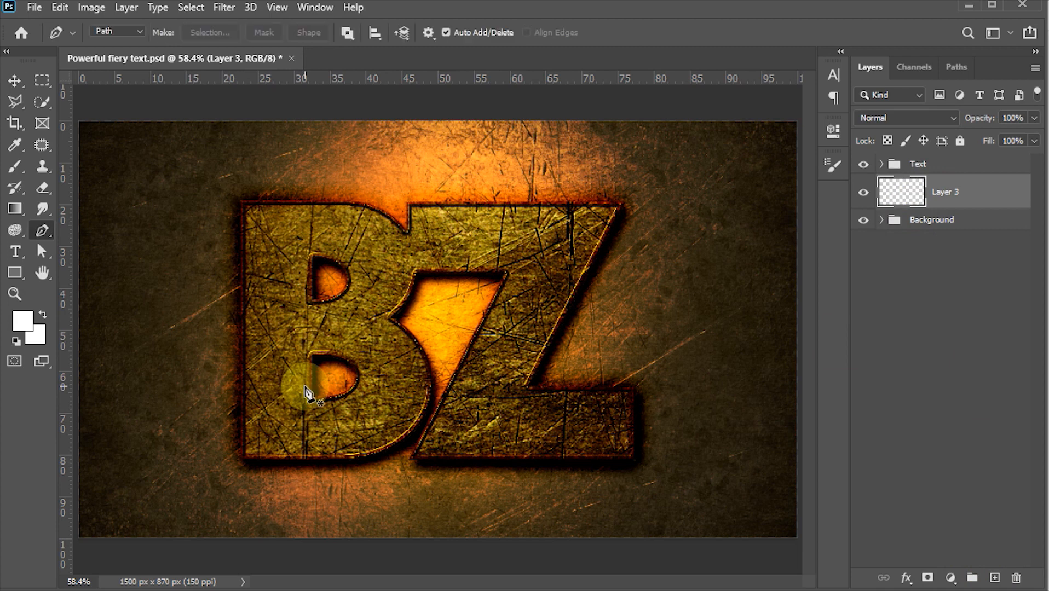
{"action": "left_click", "coordinate": [43, 230]}
{"action": "left_click", "coordinate": [137, 230]}
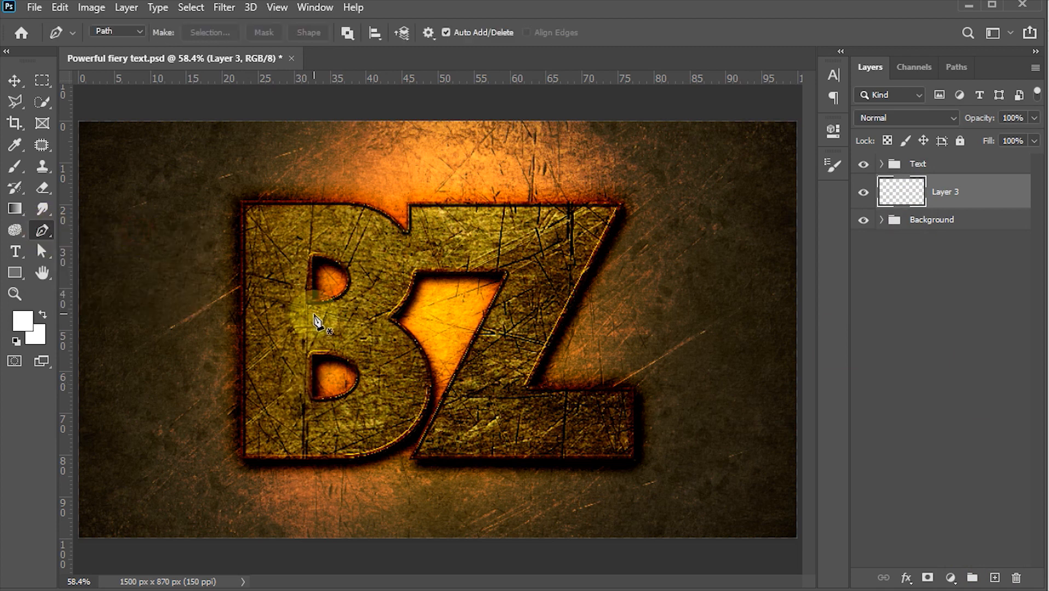
{"action": "left_click", "coordinate": [329, 460]}
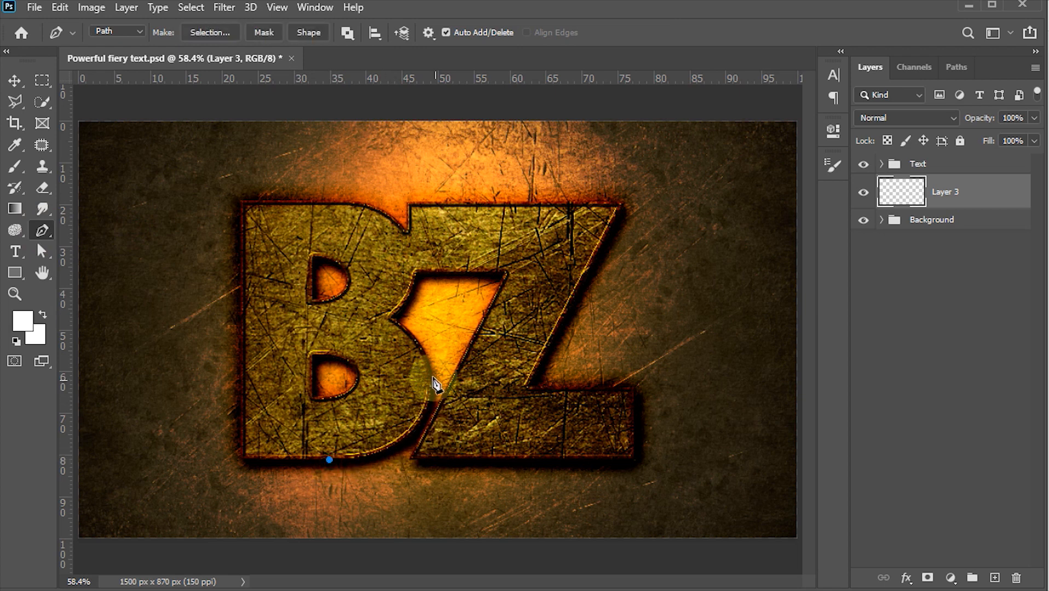
{"action": "left_click", "coordinate": [423, 351]}
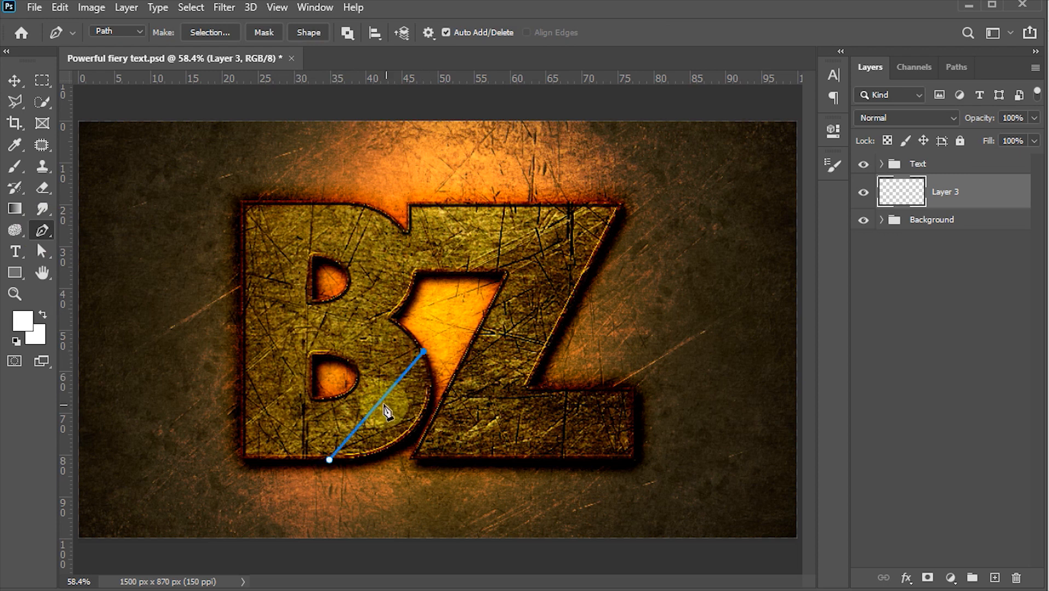
{"action": "key", "text": "ctrl+z"}
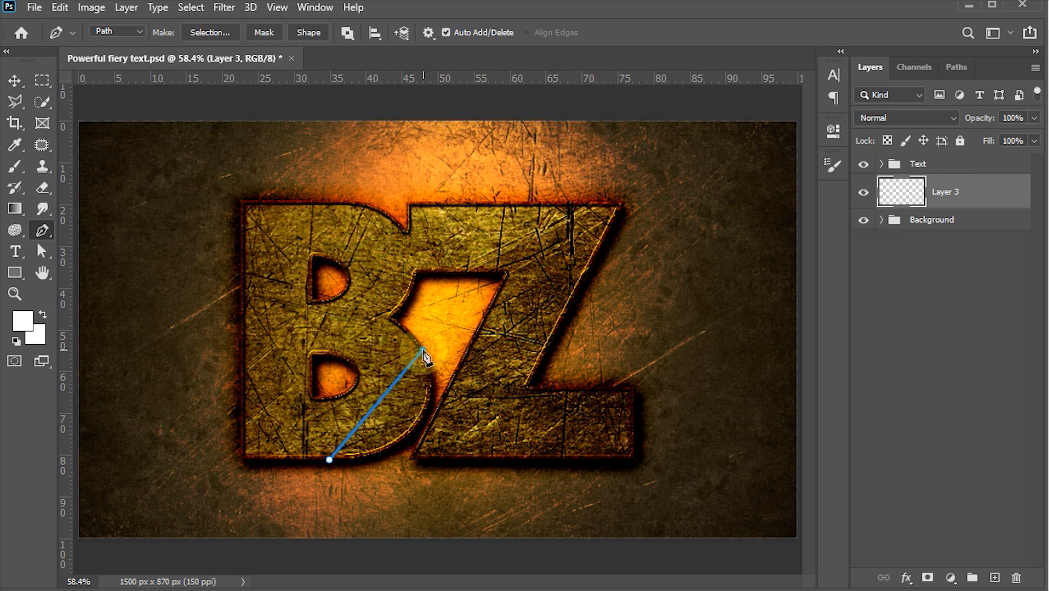
{"action": "left_click_drag", "start_coordinate": [411, 327], "coordinate": [401, 233]}
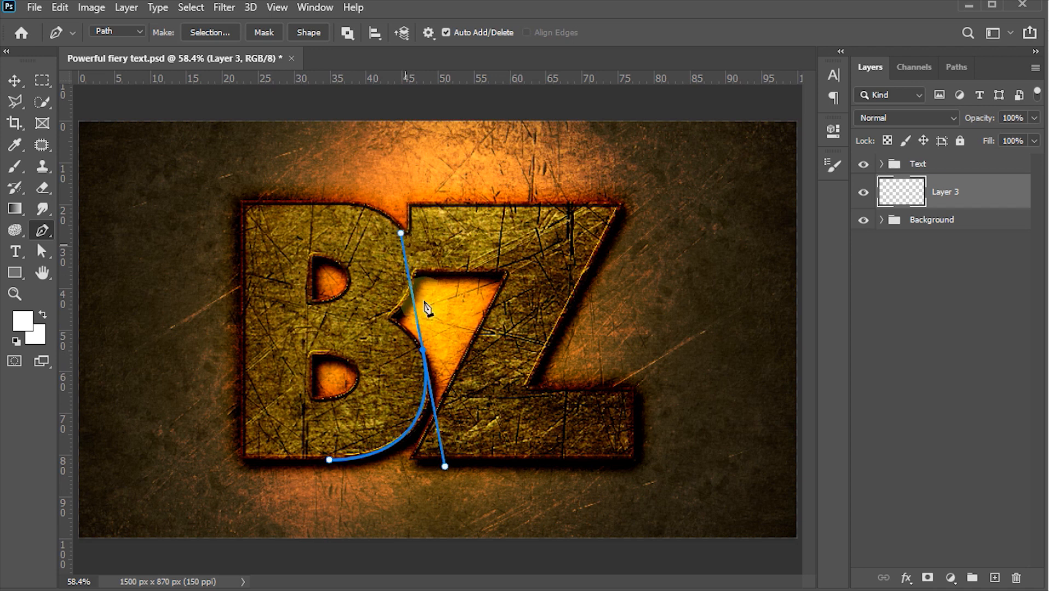
{"action": "left_click", "coordinate": [423, 351]}
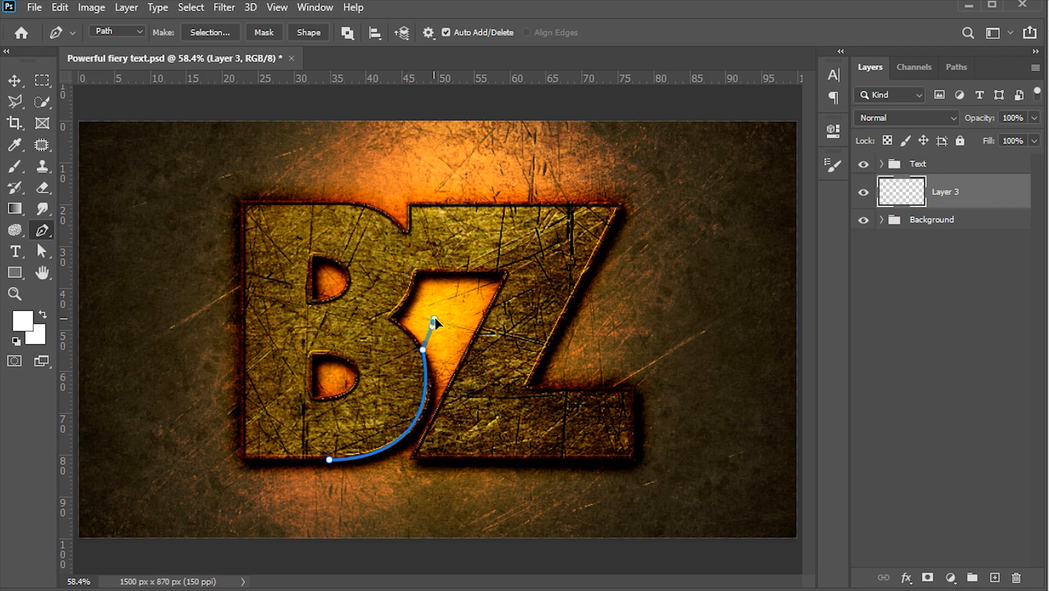
{"action": "left_click", "coordinate": [434, 296]}
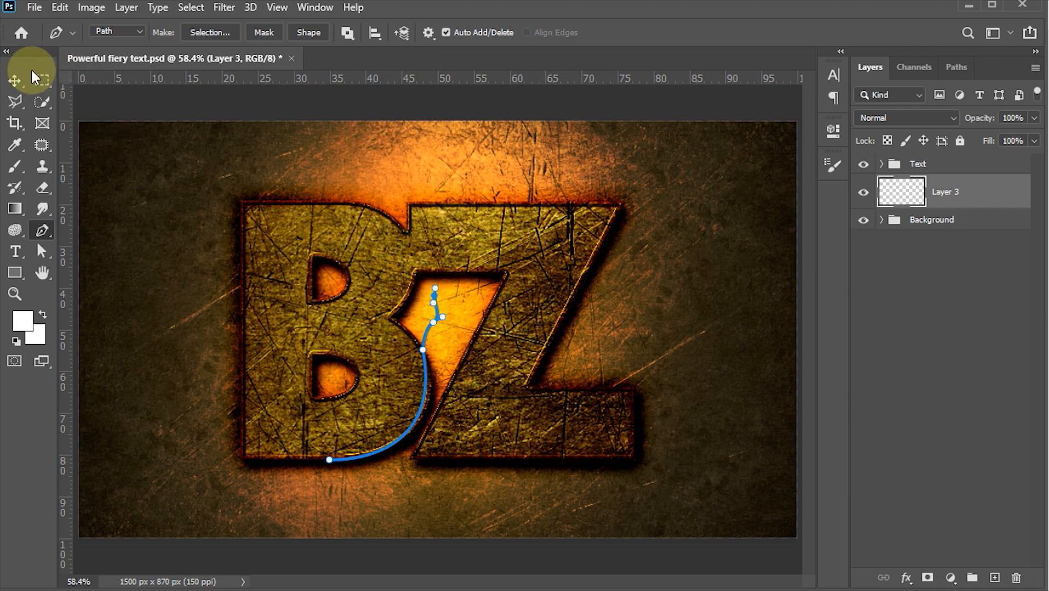
- Render a Flame along the path using One Flame Along Path with width 45
{"action": "left_click", "coordinate": [220, 7]}
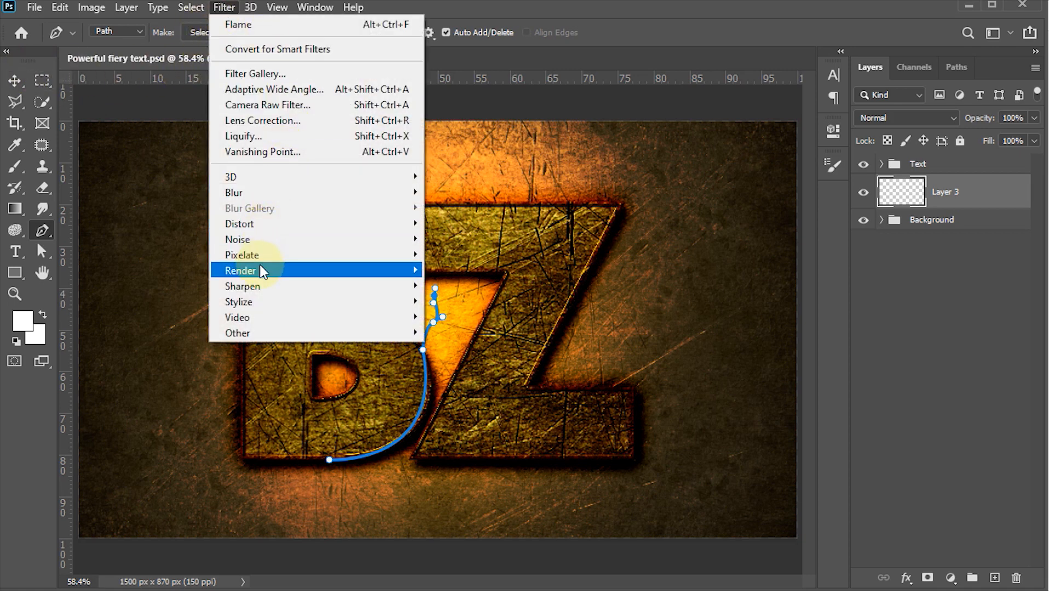
{"action": "mouse_move", "coordinate": [263, 270]}
{"action": "left_click", "coordinate": [446, 273]}
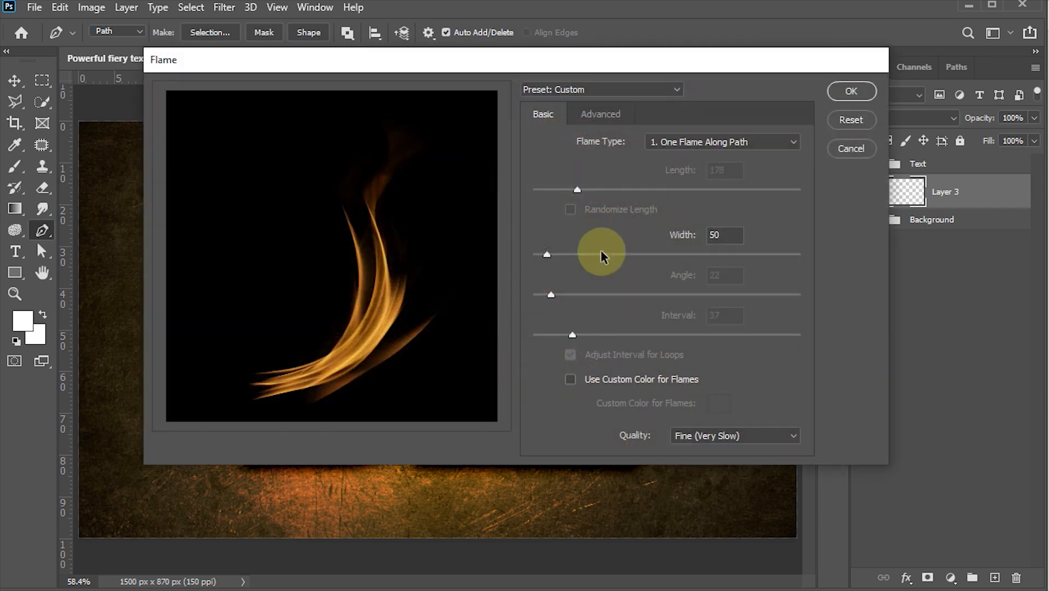
{"action": "left_click", "coordinate": [717, 148]}
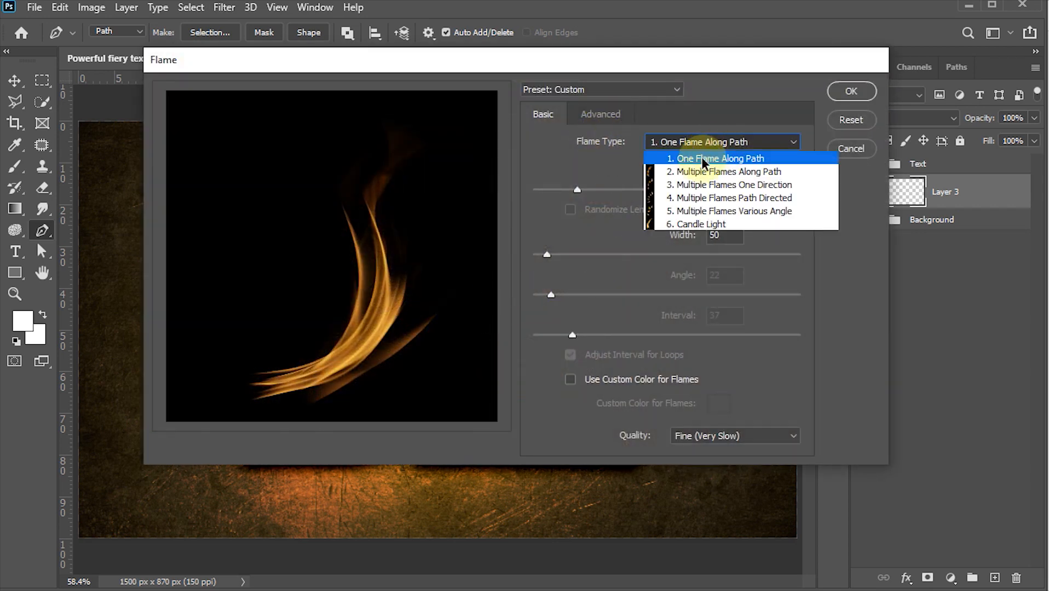
{"action": "left_click", "coordinate": [742, 160]}
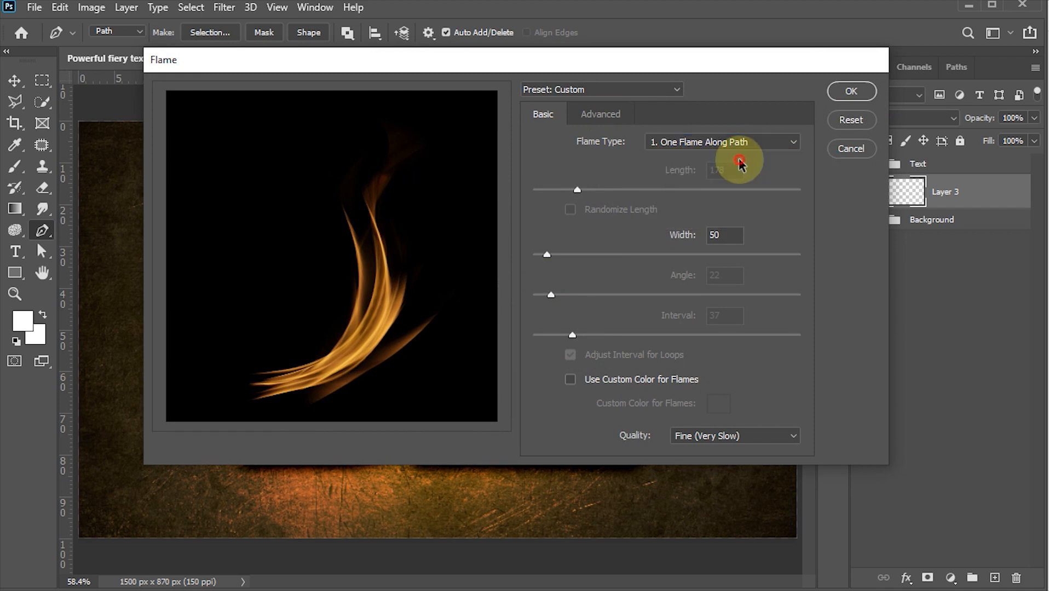
{"action": "double_click", "coordinate": [733, 235]}
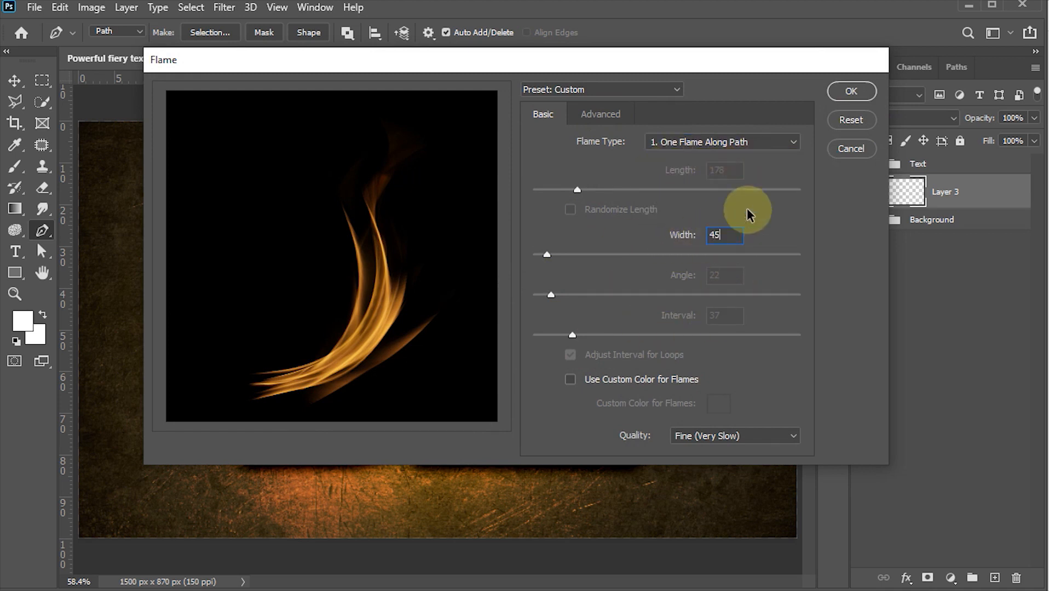
{"action": "left_click", "coordinate": [851, 91]}
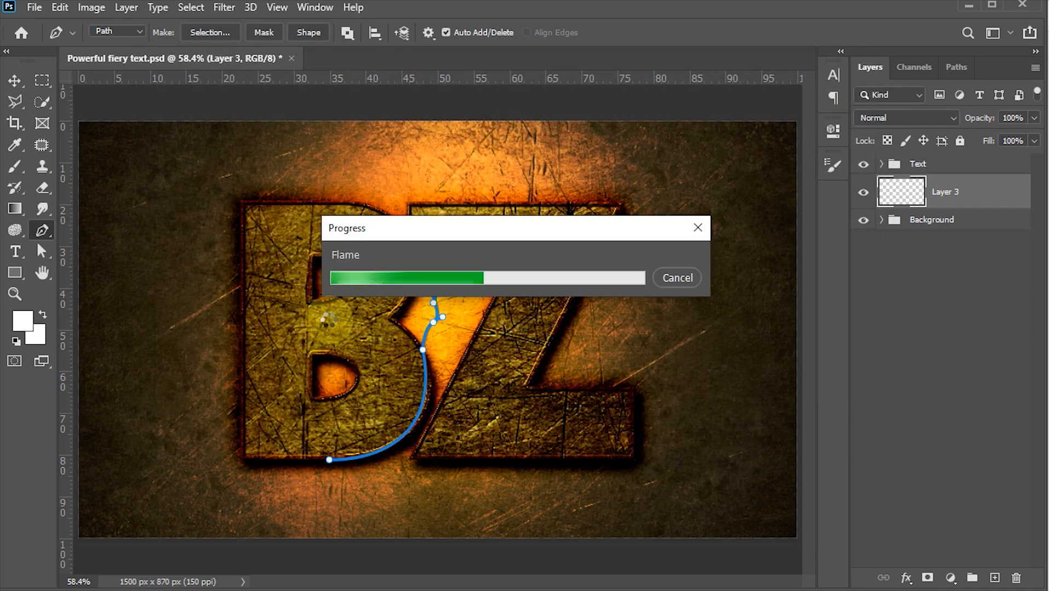
- Delete the work path used for the flame between the letters
{"action": "key", "text": "v"}
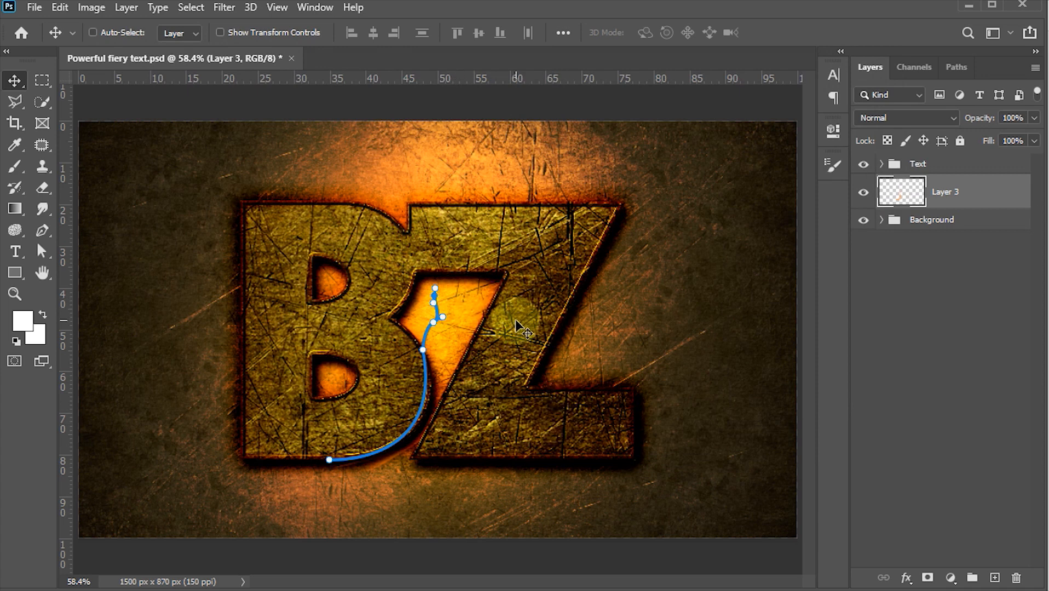
{"action": "left_click", "coordinate": [952, 68]}
{"action": "left_click", "coordinate": [931, 222]}
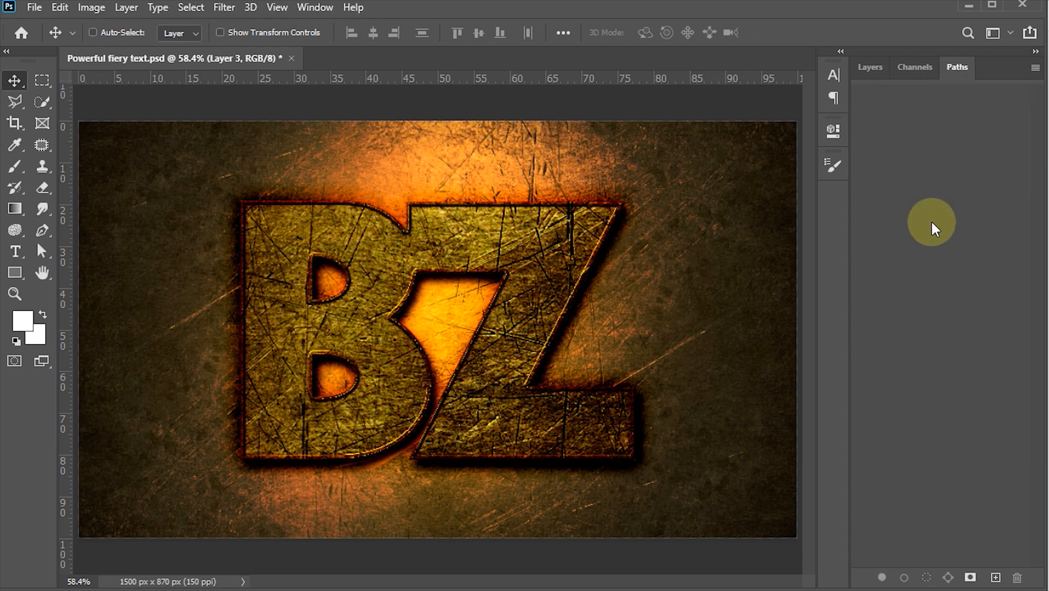
- Scale the Layer 3 flame to about 156%, rotate it about 6.3°, and position it in the gap between the B and Z
{"action": "left_click", "coordinate": [874, 66]}
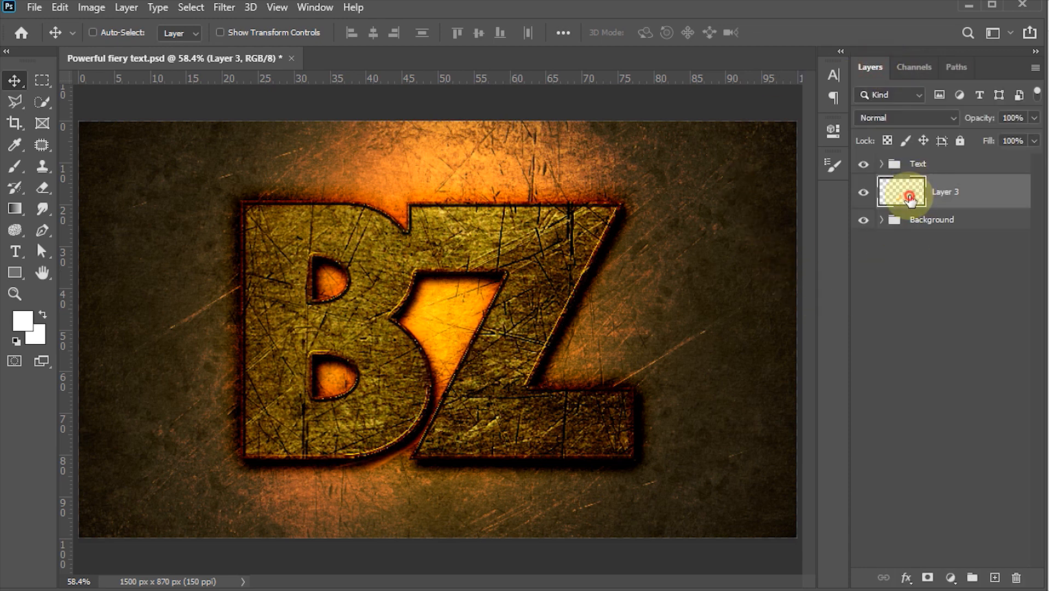
{"action": "key", "text": "ctrl"}
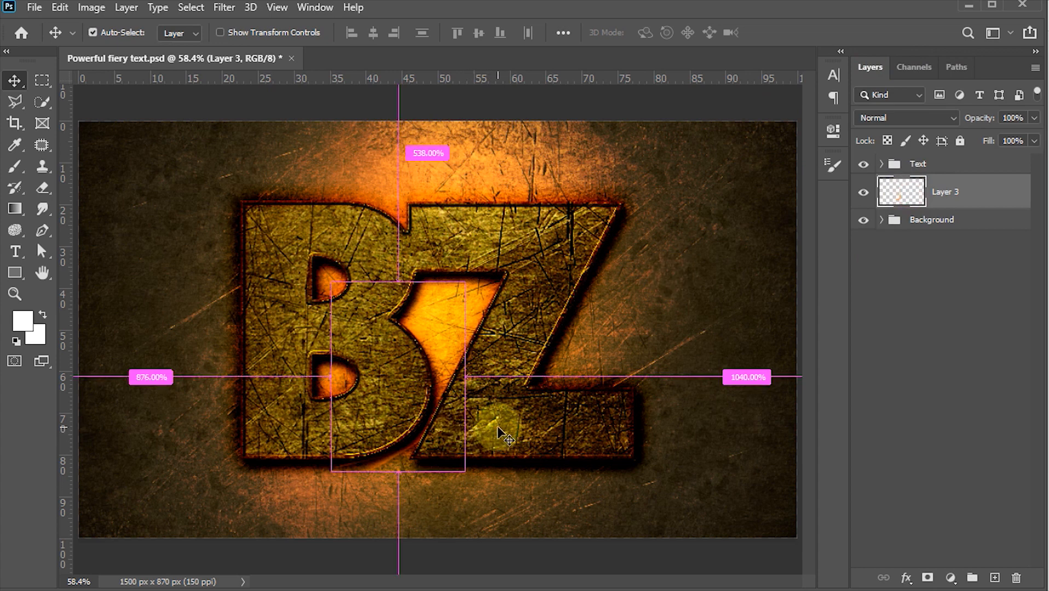
{"action": "key", "text": "ctrl+t"}
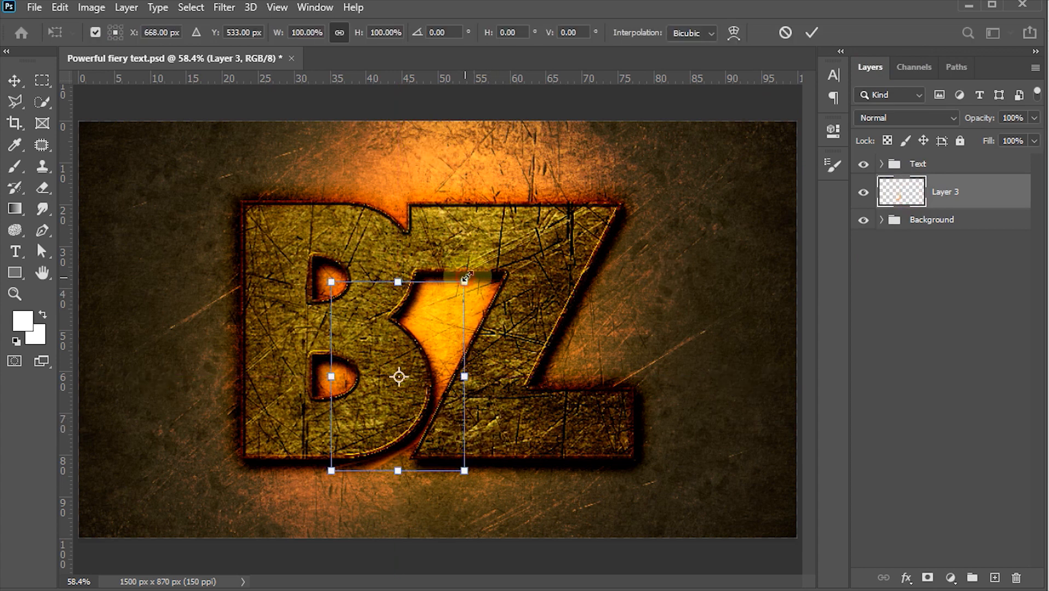
{"action": "left_click_drag", "start_coordinate": [467, 278], "coordinate": [543, 228]}
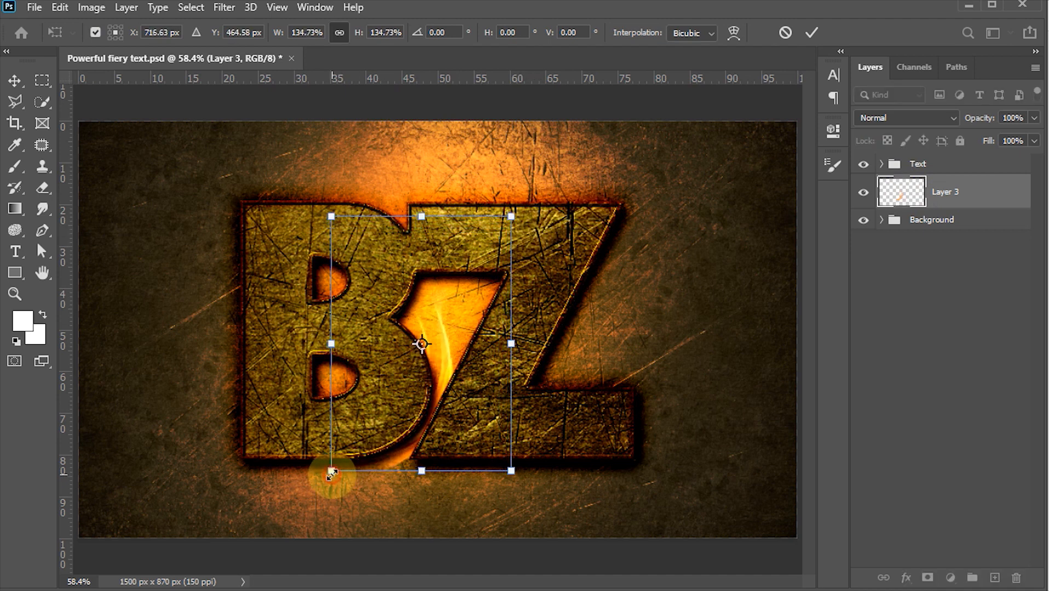
{"action": "left_click_drag", "start_coordinate": [332, 472], "coordinate": [320, 476]}
{"action": "left_click_drag", "start_coordinate": [557, 284], "coordinate": [567, 302]}
{"action": "left_click_drag", "start_coordinate": [530, 224], "coordinate": [537, 216]}
{"action": "left_click_drag", "start_coordinate": [468, 310], "coordinate": [461, 308]}
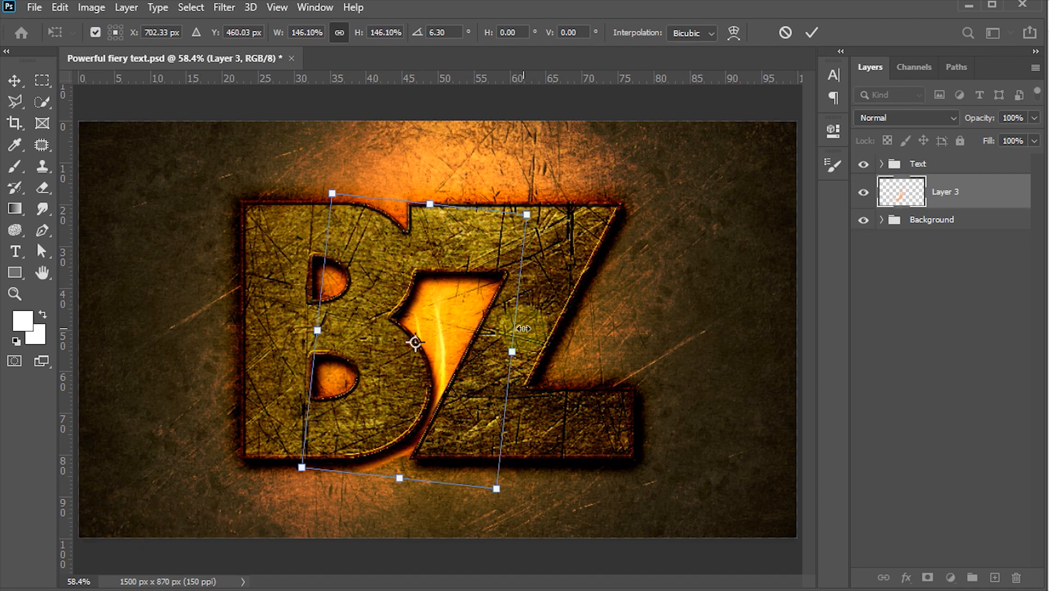
{"action": "left_click_drag", "start_coordinate": [527, 215], "coordinate": [542, 194]}
{"action": "left_click_drag", "start_coordinate": [418, 352], "coordinate": [410, 344]}
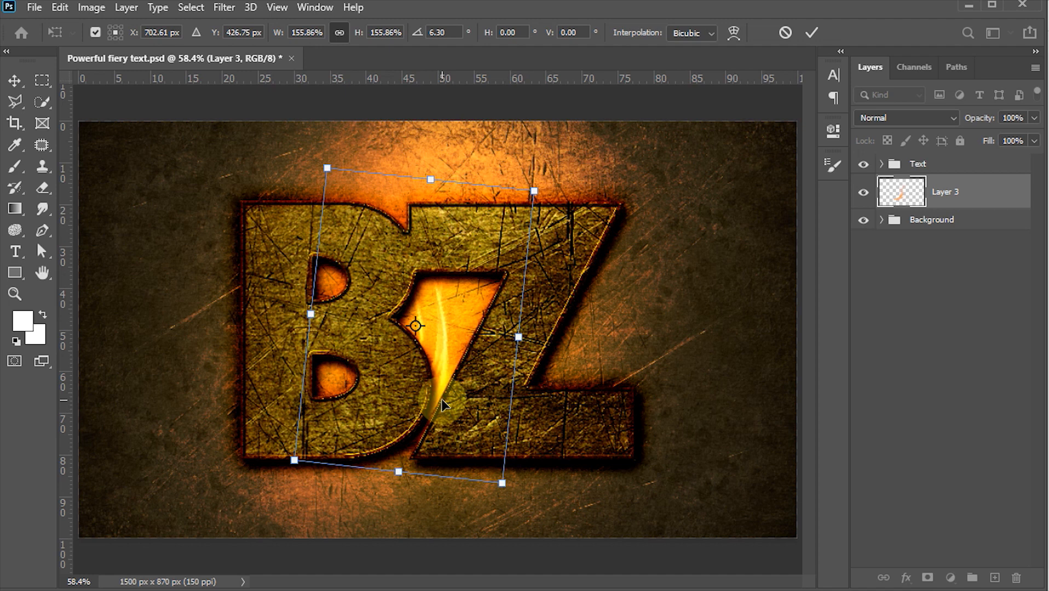
{"action": "left_click", "coordinate": [811, 32]}
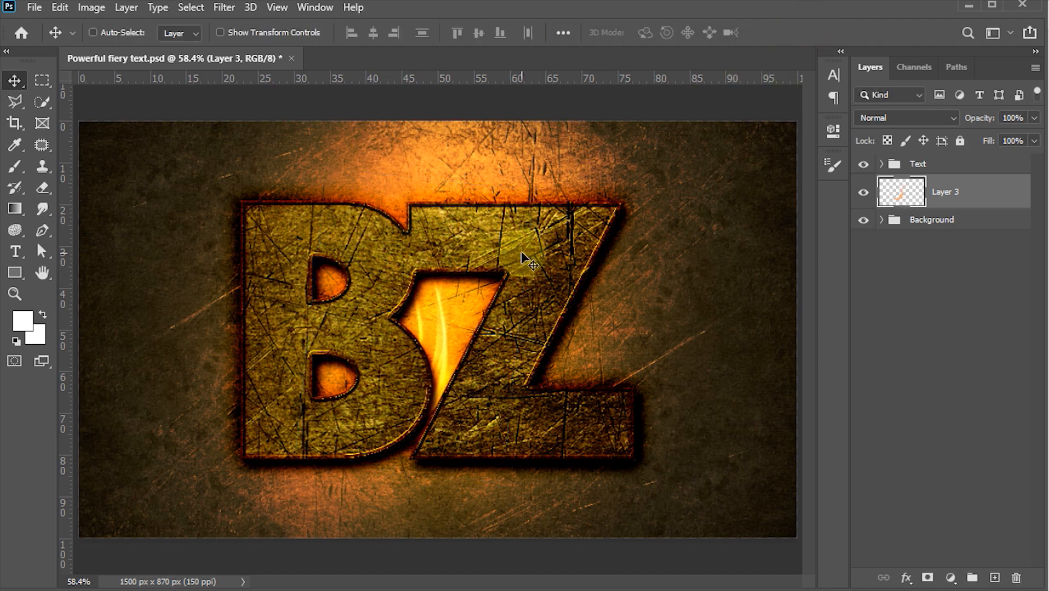
- Add a new layer above Layer 3 and draw a curved Pen path around the B's lower left corner, rising outward beside its left edge
{"action": "left_click", "coordinate": [995, 579]}
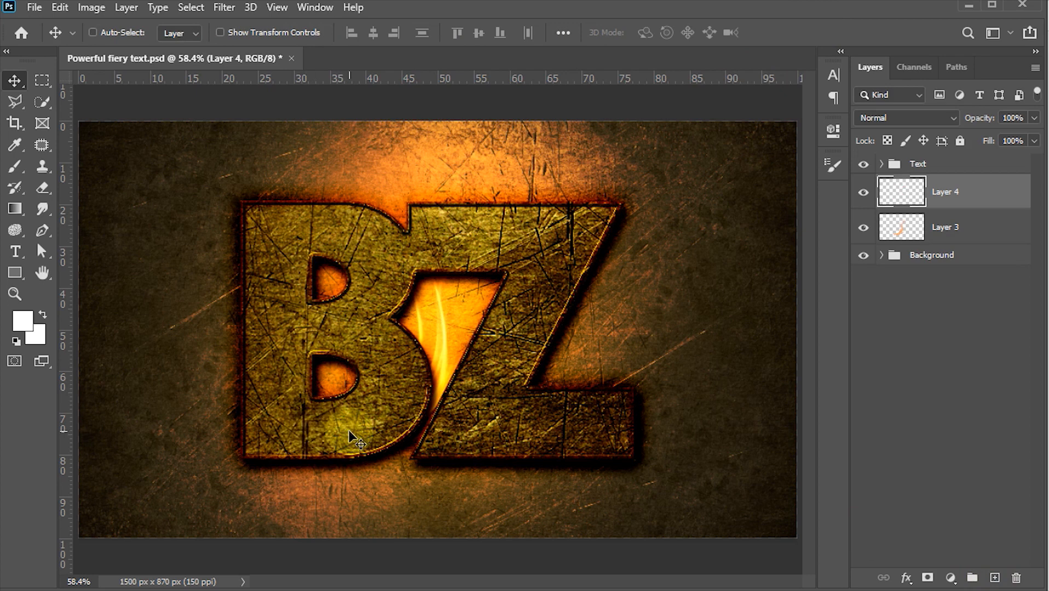
{"action": "key", "text": "p"}
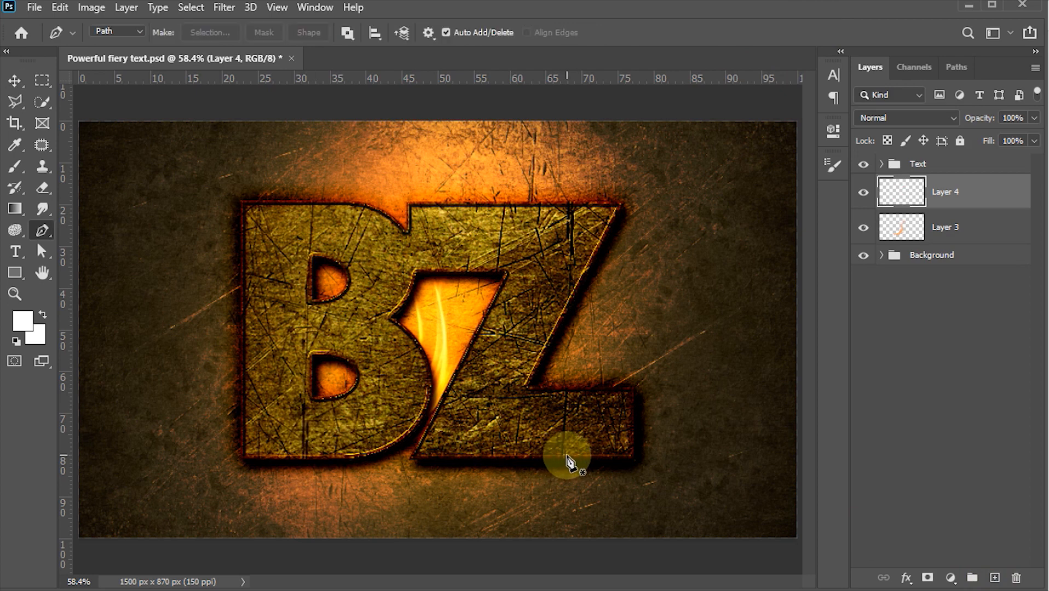
{"action": "left_click", "coordinate": [315, 459]}
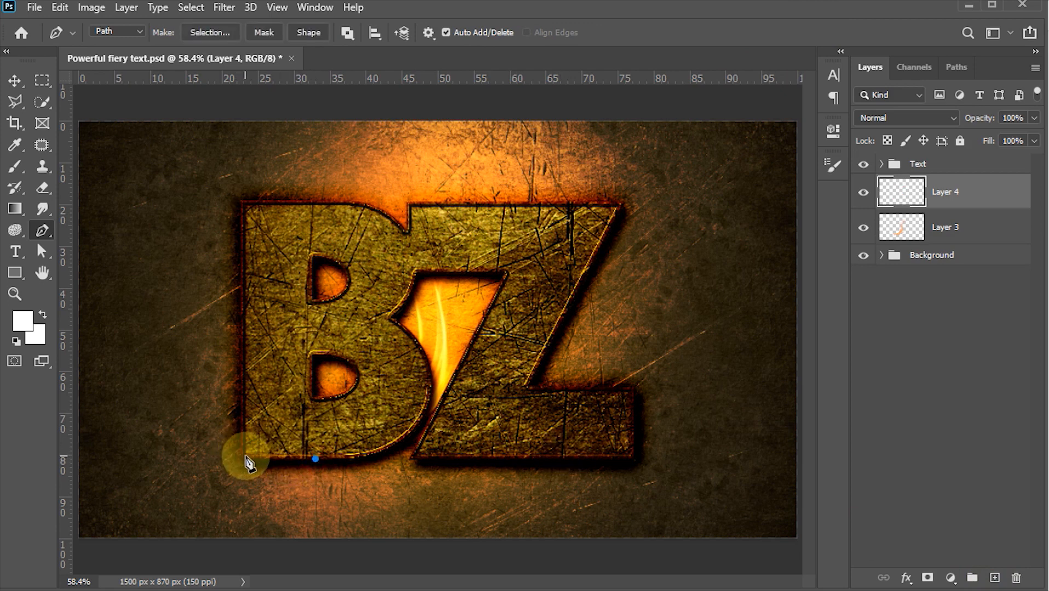
{"action": "left_click_drag", "start_coordinate": [245, 345], "coordinate": [258, 198]}
{"action": "left_click", "coordinate": [246, 345]}
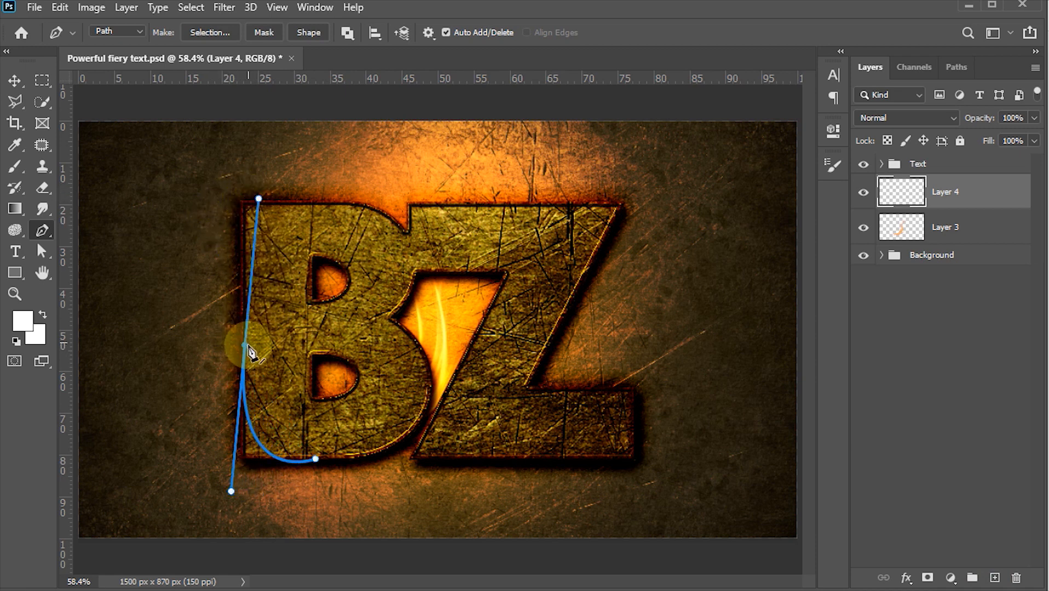
{"action": "left_click_drag", "start_coordinate": [228, 293], "coordinate": [204, 246]}
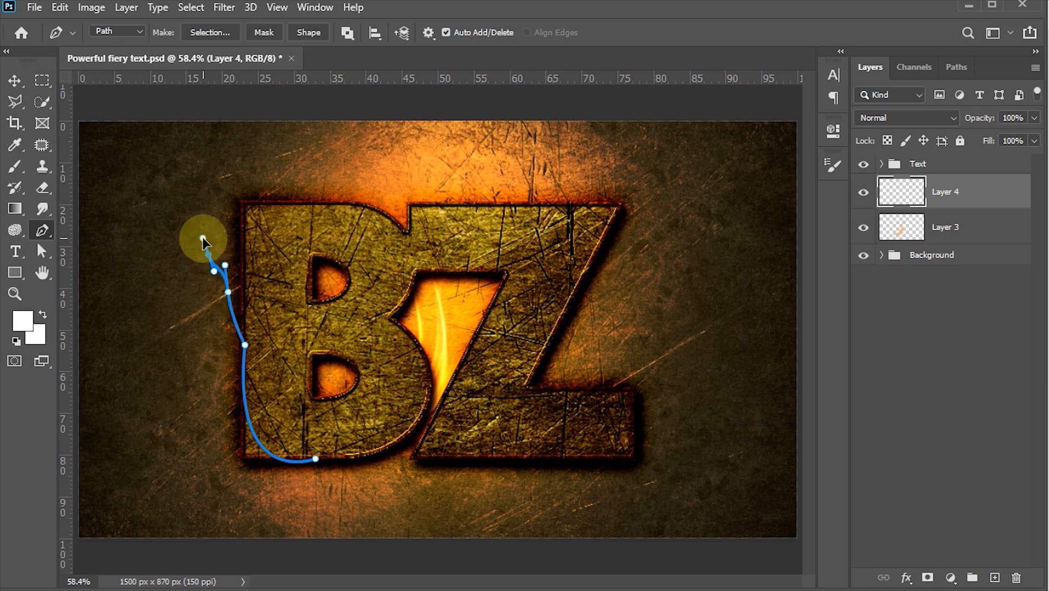
- Apply the last Flame filter along the B's left-edge path on Layer 4, and delete the work path
{"action": "key", "text": "v"}
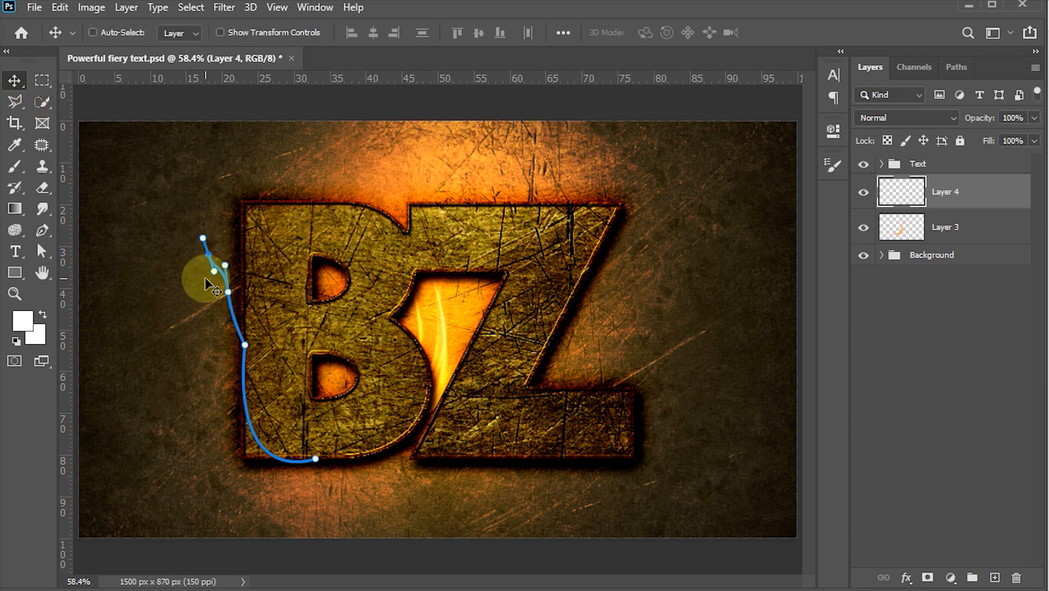
{"action": "left_click", "coordinate": [224, 8]}
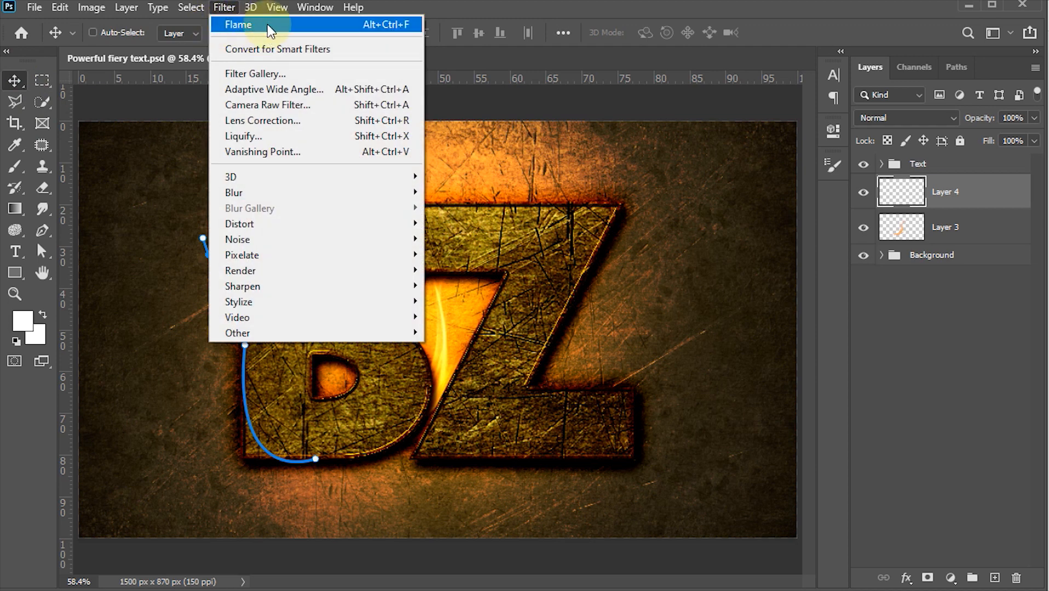
{"action": "left_click", "coordinate": [244, 25]}
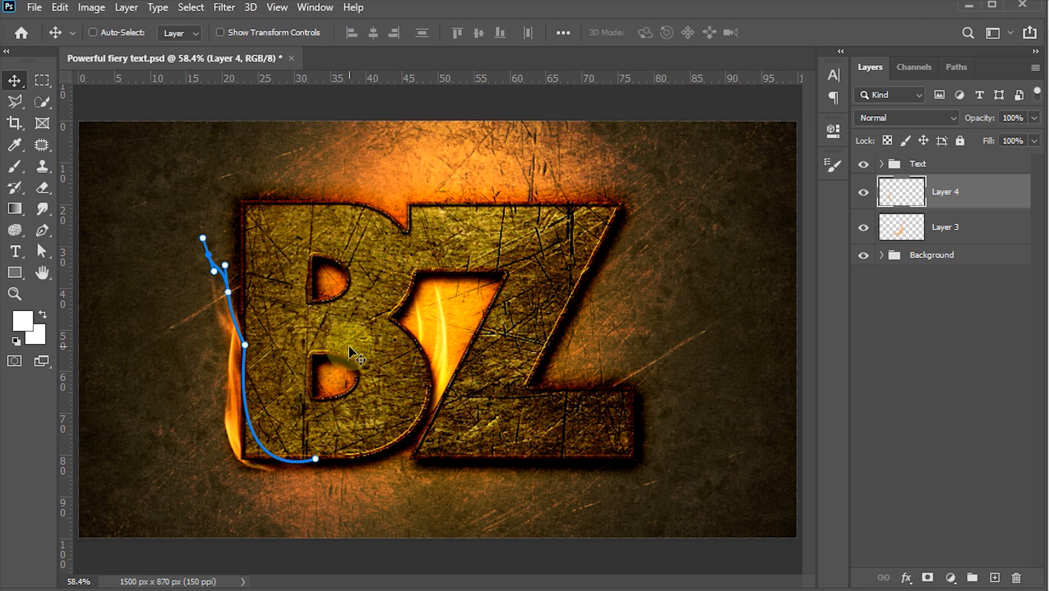
{"action": "left_click", "coordinate": [954, 66]}
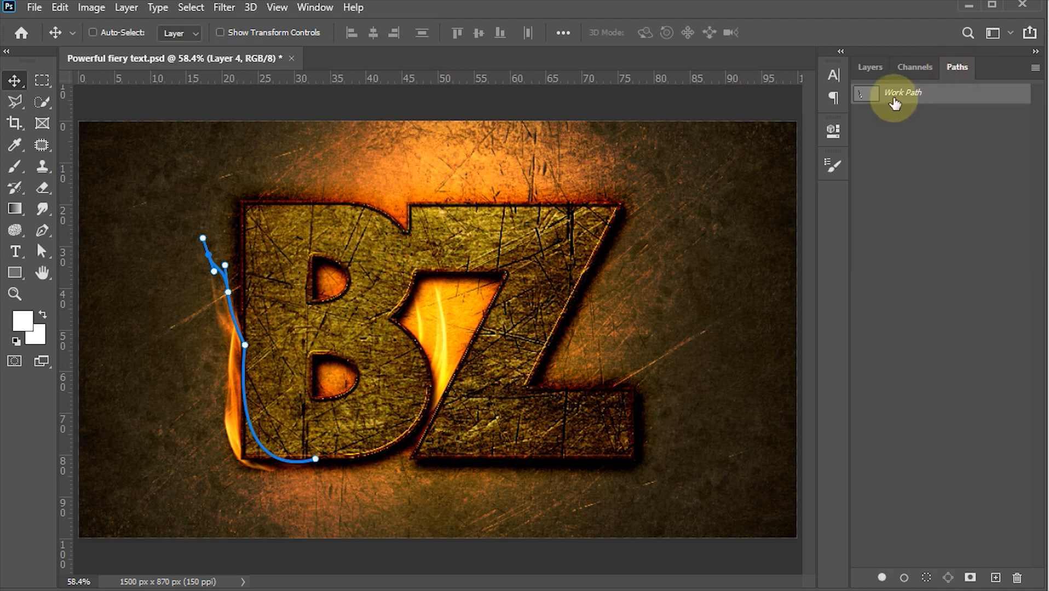
{"action": "key", "text": "Delete"}
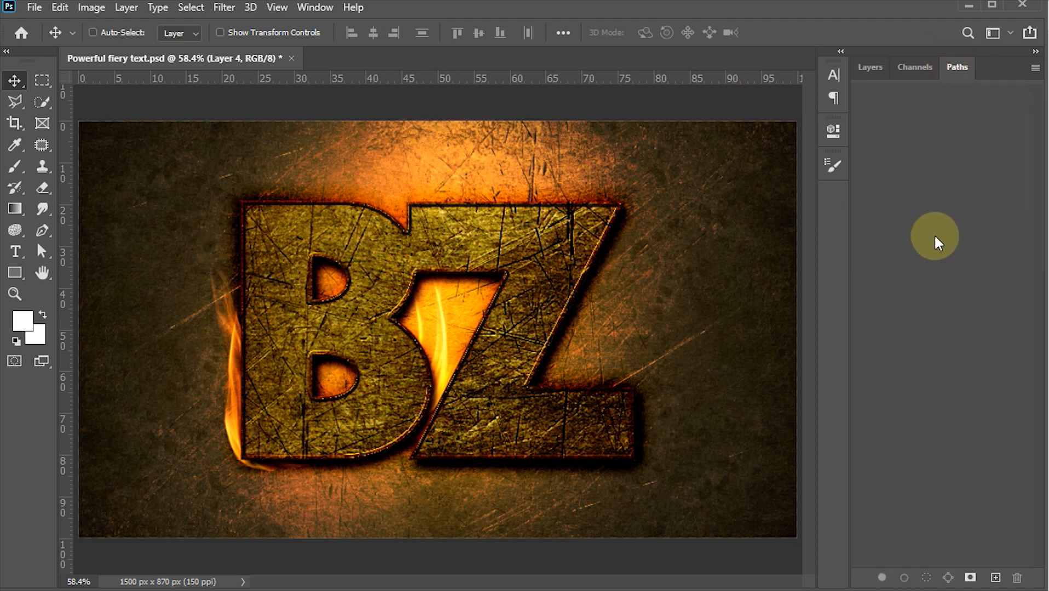
- Scale the Layer 4 flame along the B's left edge proportionally to about 107%
{"action": "left_click", "coordinate": [872, 67]}
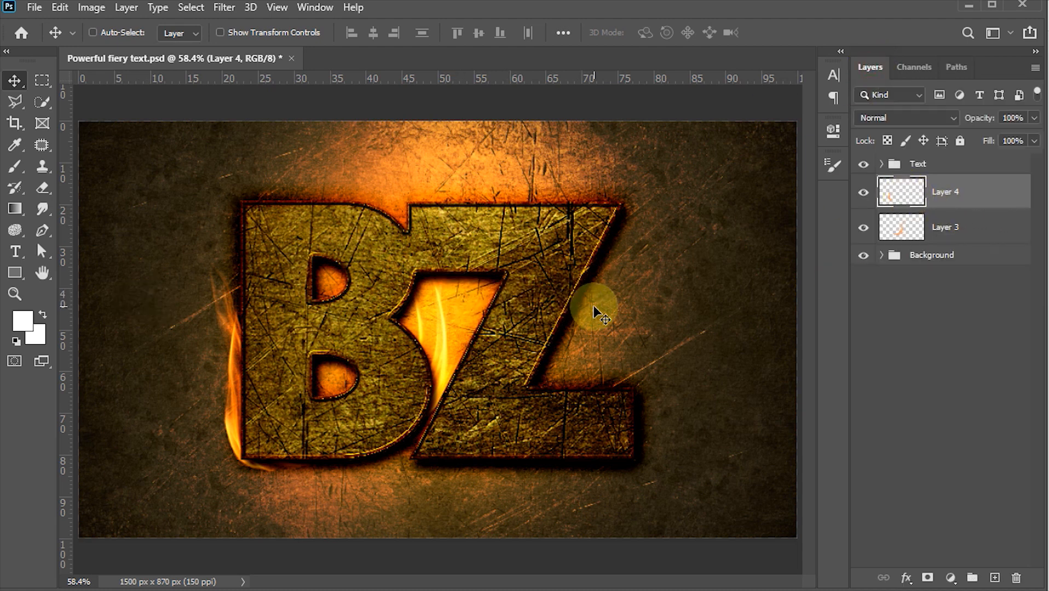
{"action": "key", "text": "ctrl+t"}
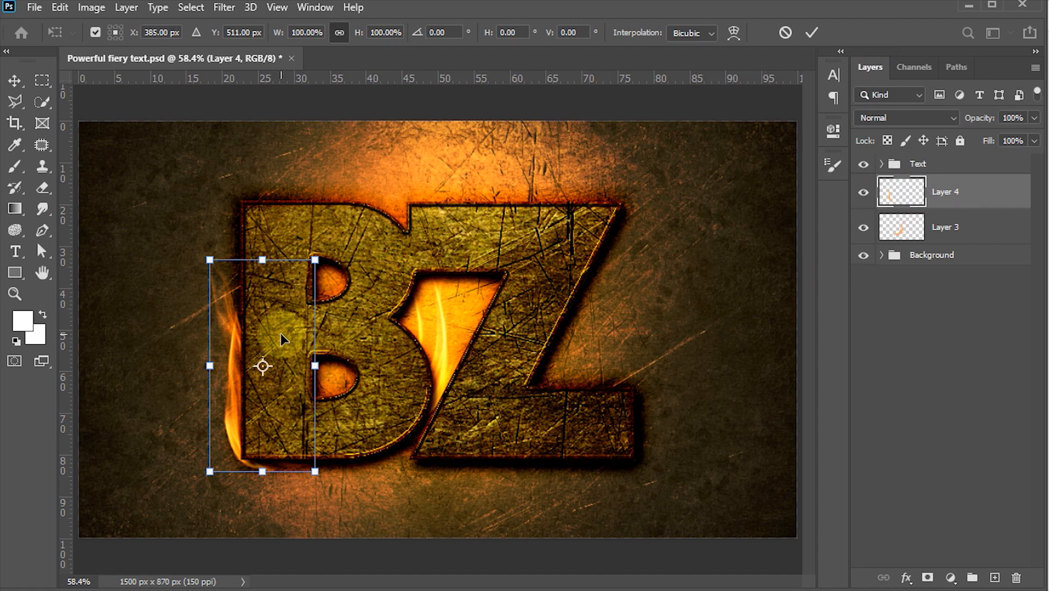
{"action": "left_click_drag", "start_coordinate": [315, 259], "coordinate": [323, 243]}
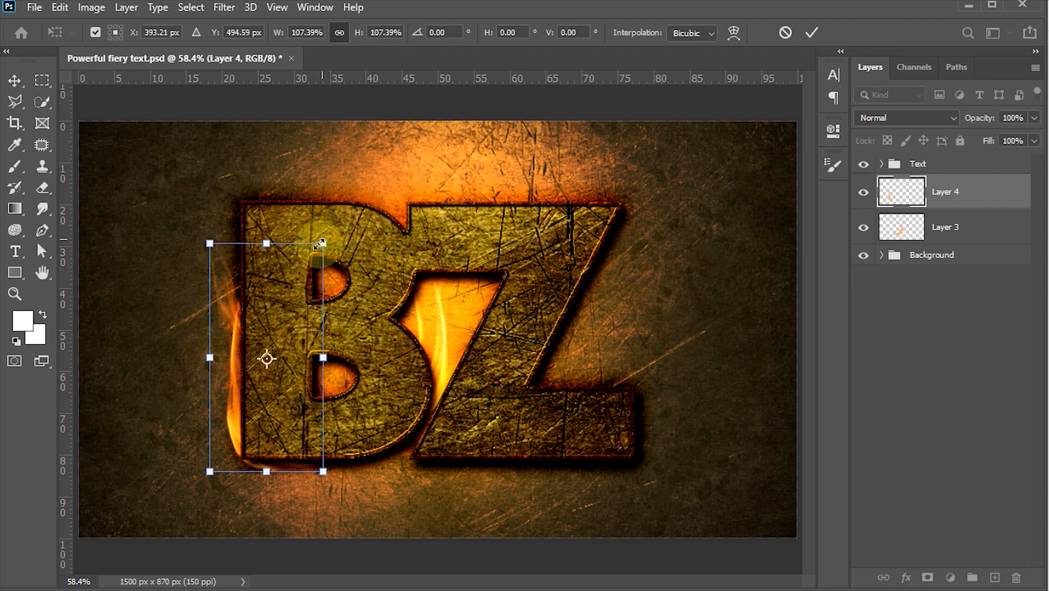
- Warp the Layer 4 flame, stretching its upper corners upward, bowing its left side outward and adjusting its lower corners around the B's base
{"action": "right_click", "coordinate": [264, 327]}
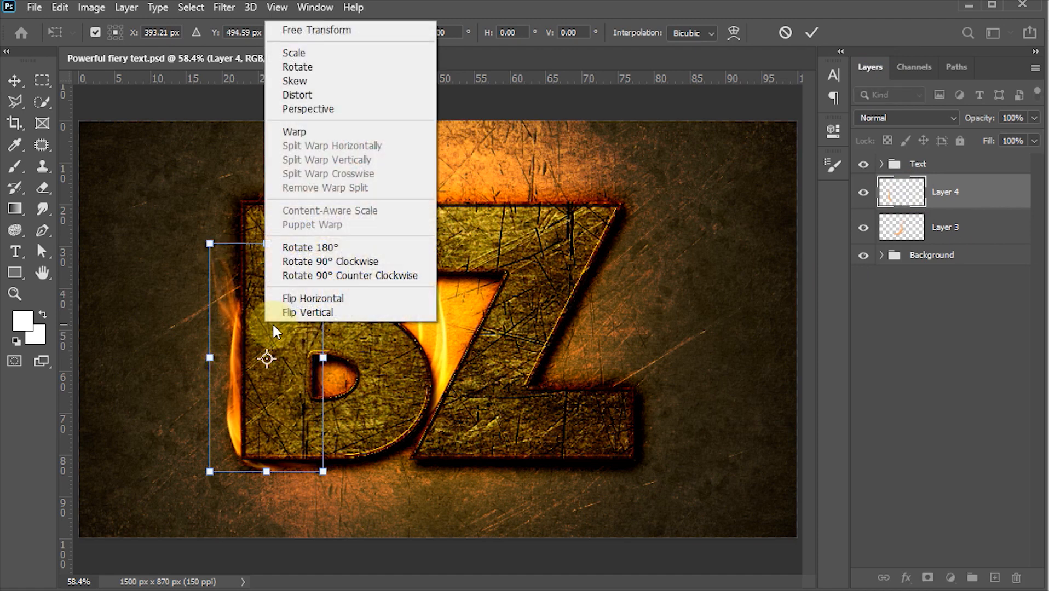
{"action": "left_click", "coordinate": [296, 132]}
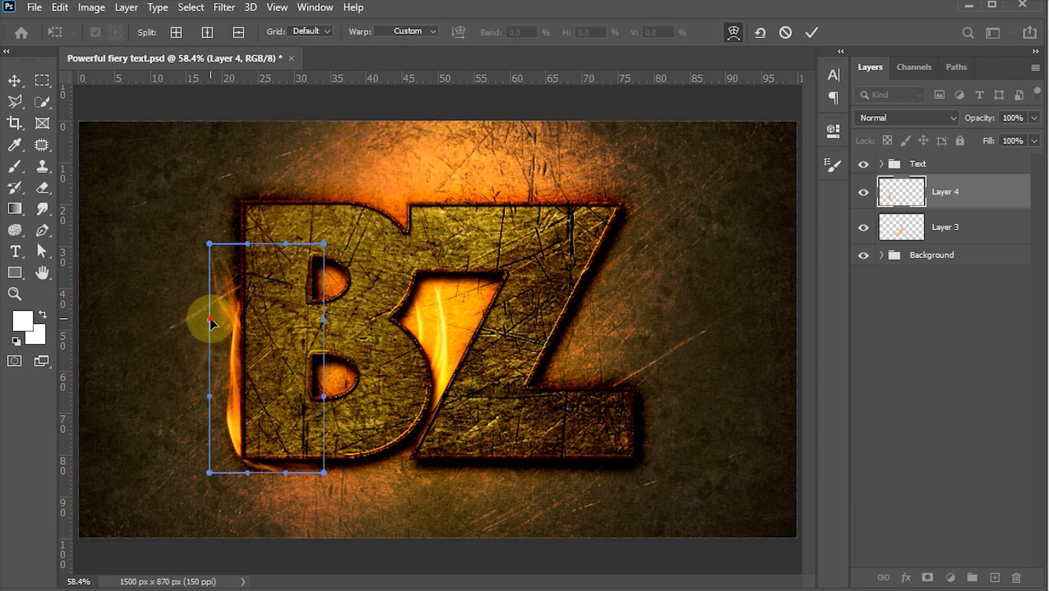
{"action": "left_click_drag", "start_coordinate": [210, 320], "coordinate": [198, 318]}
{"action": "left_click_drag", "start_coordinate": [324, 243], "coordinate": [338, 205]}
{"action": "left_click_drag", "start_coordinate": [210, 243], "coordinate": [210, 215]}
{"action": "left_click_drag", "start_coordinate": [324, 399], "coordinate": [331, 374]}
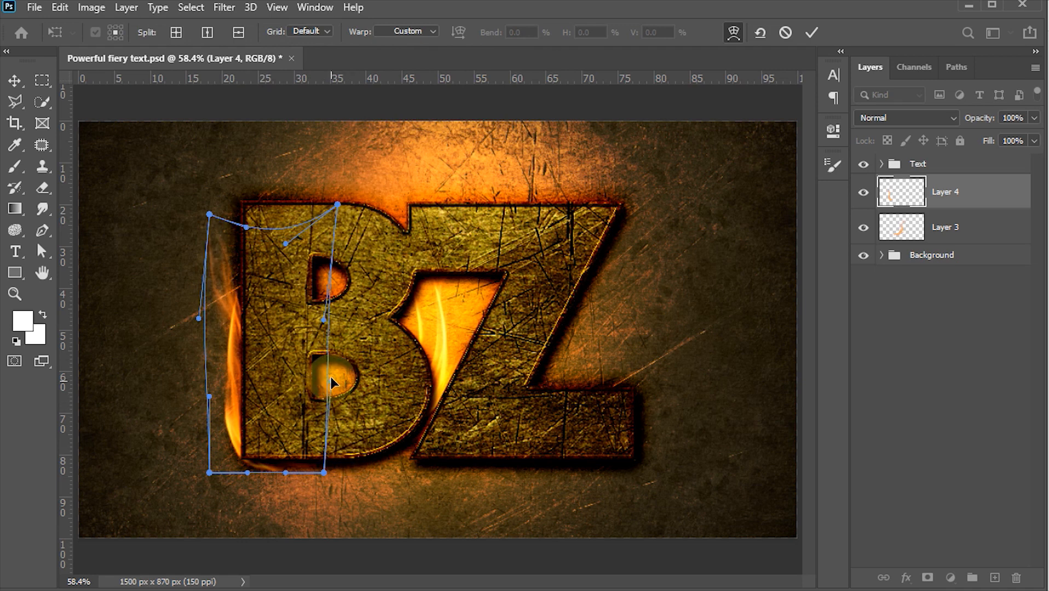
{"action": "left_click_drag", "start_coordinate": [325, 472], "coordinate": [332, 451]}
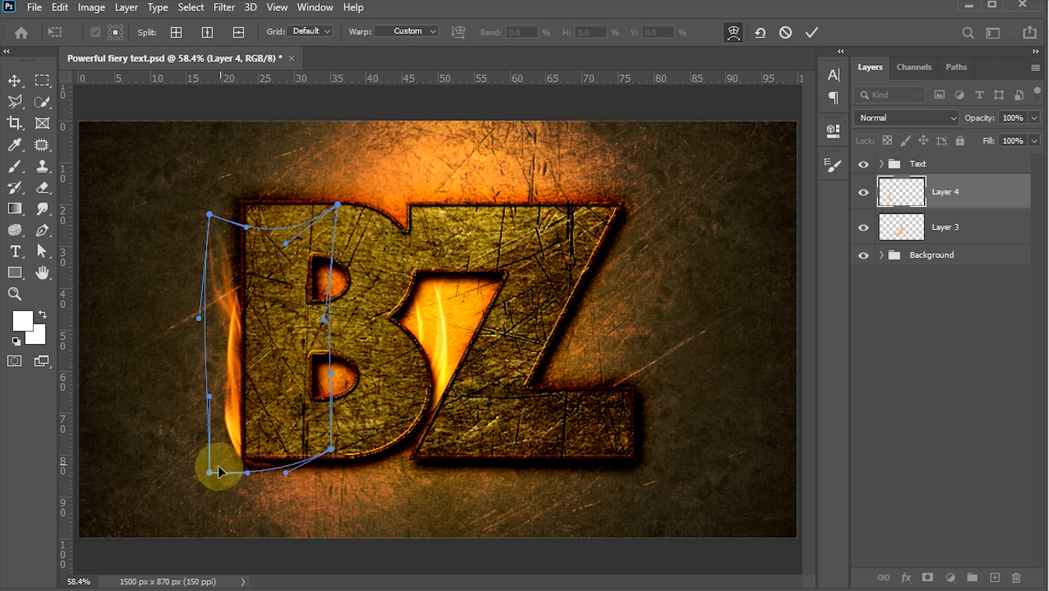
{"action": "left_click_drag", "start_coordinate": [211, 474], "coordinate": [212, 483]}
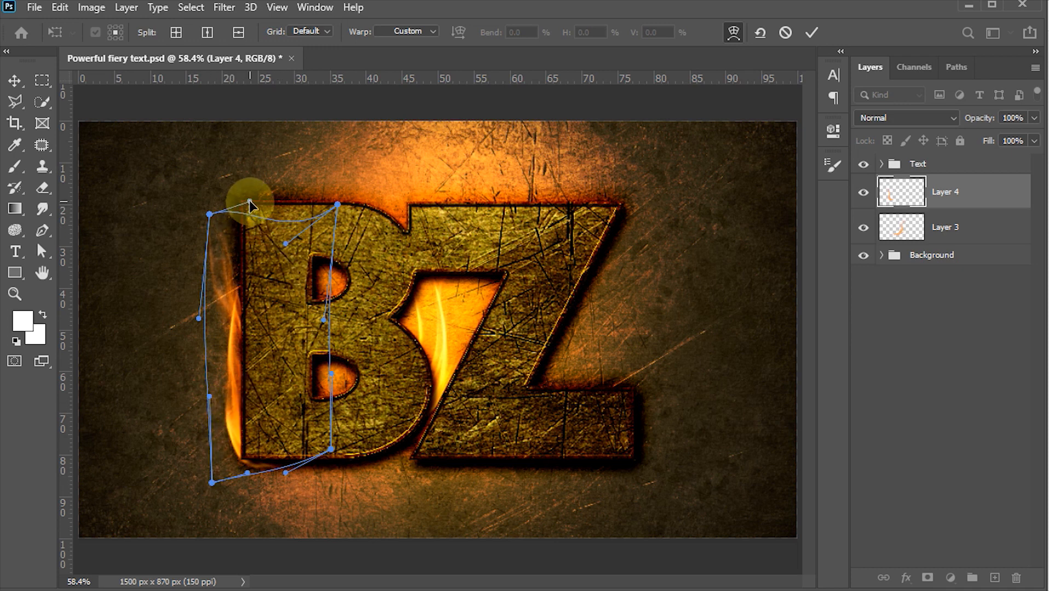
{"action": "key", "text": "Return"}
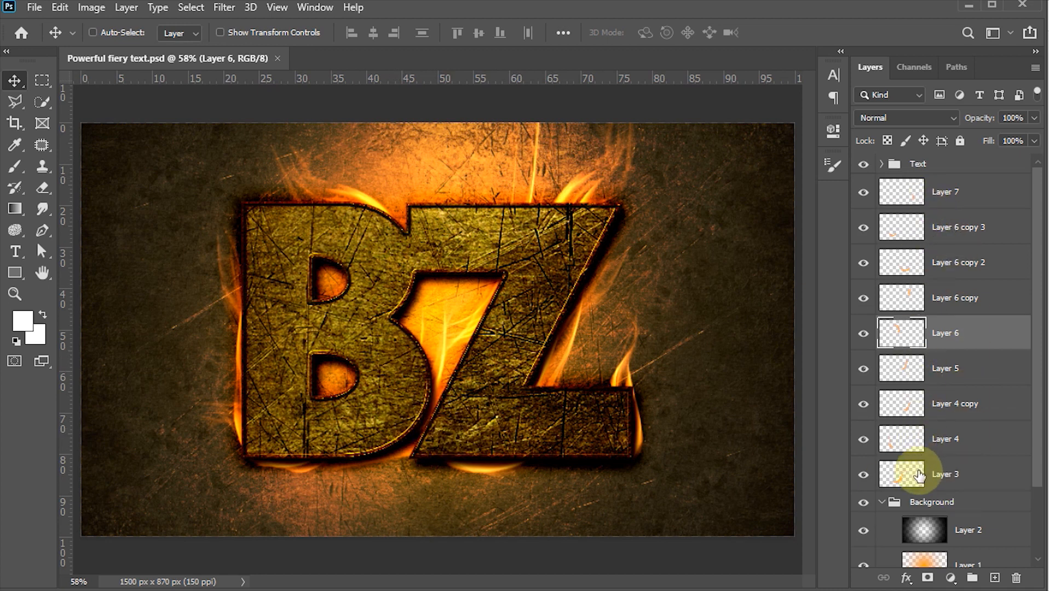
- Group all flame layers from Layer 3 to Layer 7 and name the group "flames"
{"action": "left_click", "coordinate": [902, 479]}
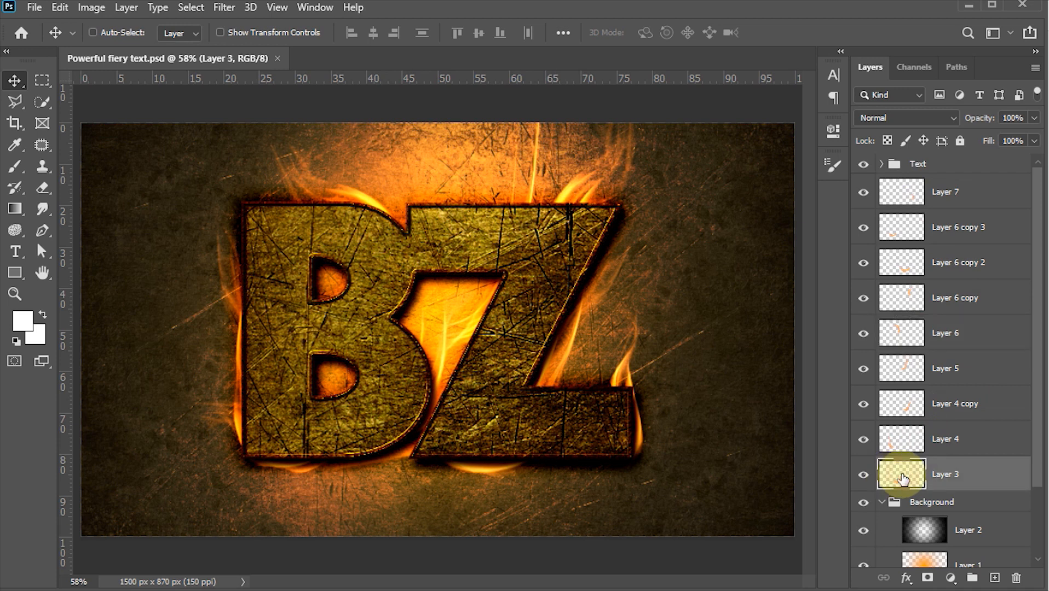
{"action": "left_click", "coordinate": [908, 196], "text": "shift"}
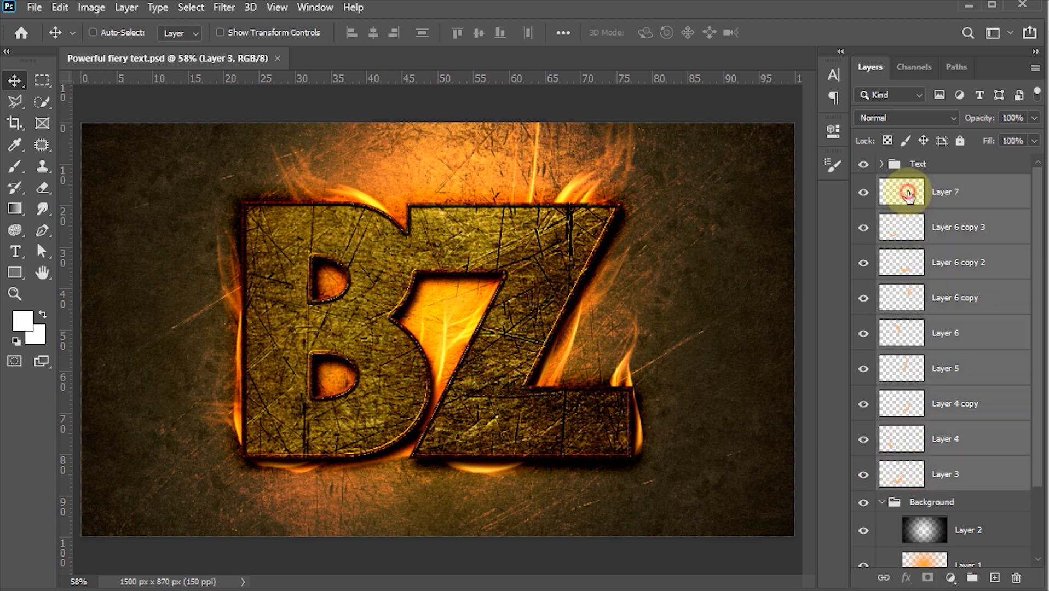
{"action": "key", "text": "ctrl+g"}
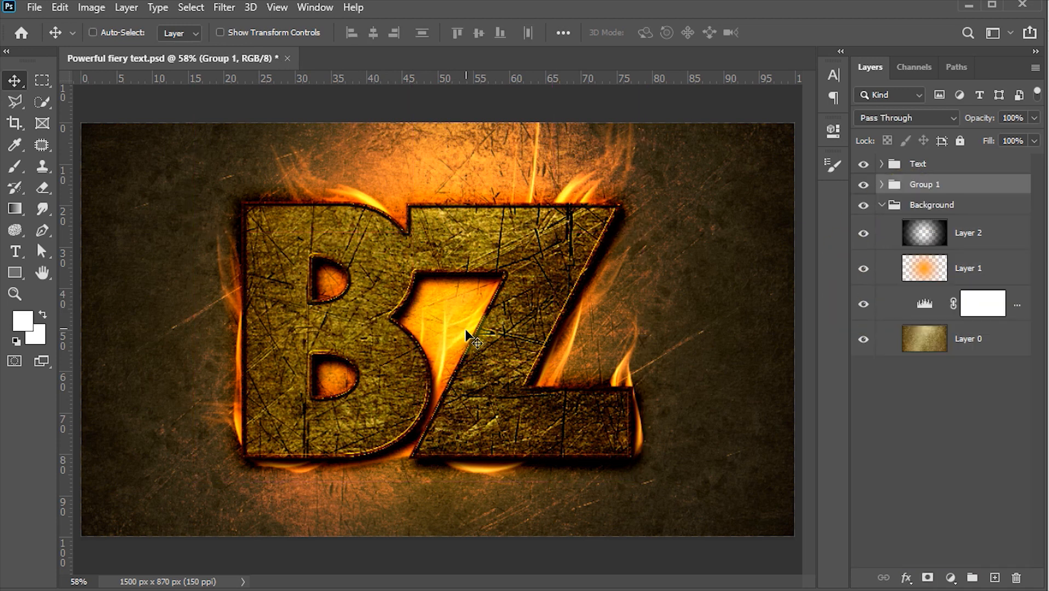
{"action": "double_click", "coordinate": [925, 185]}
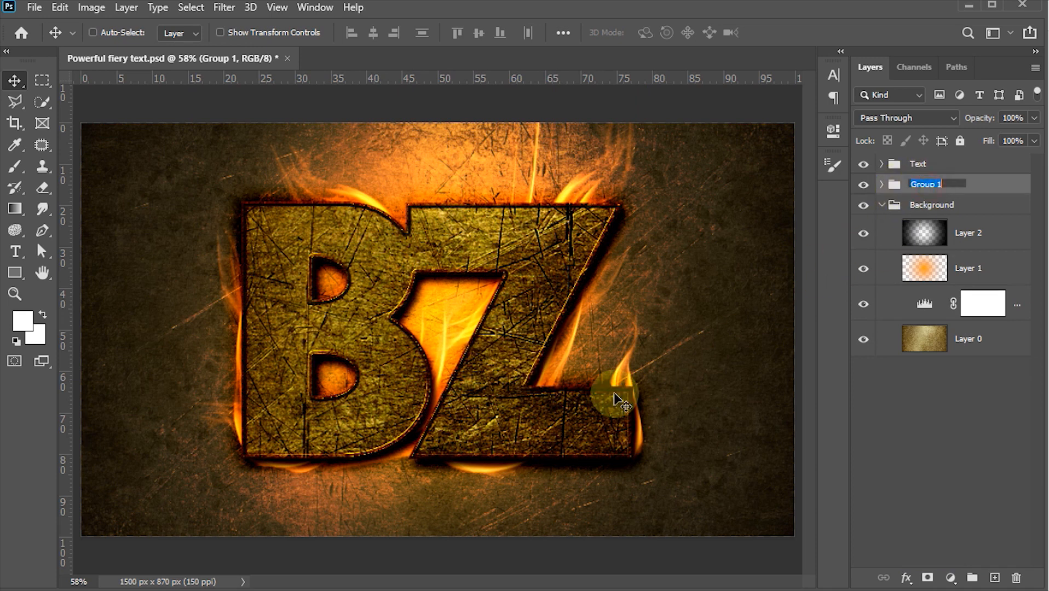
{"action": "type", "text": "flames"}
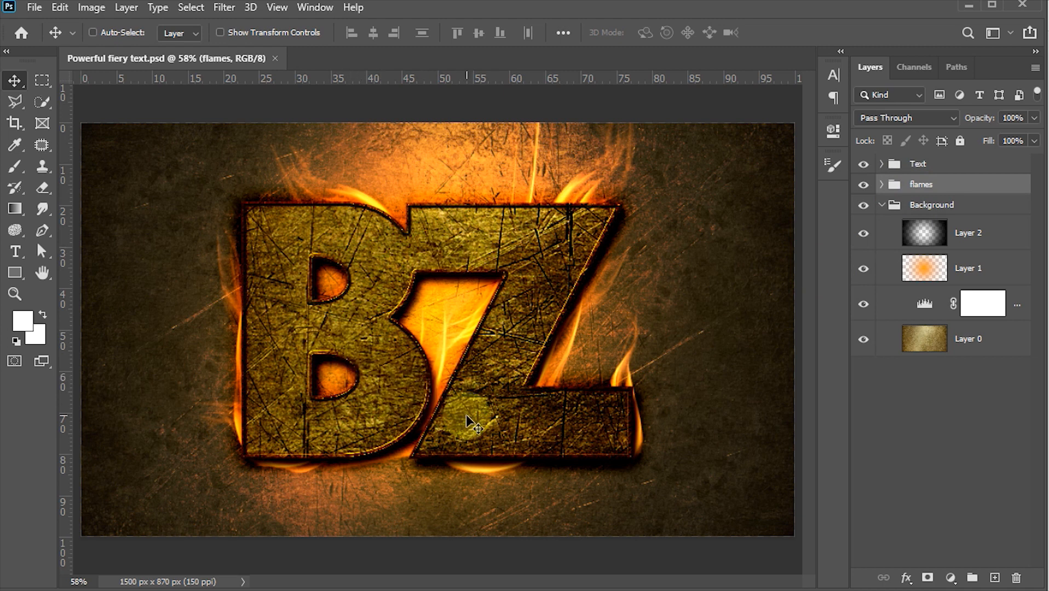
- Hide the interface panels and zoom in on the BZ letters to examine the flames around their edges
{"action": "key", "text": "Tab"}
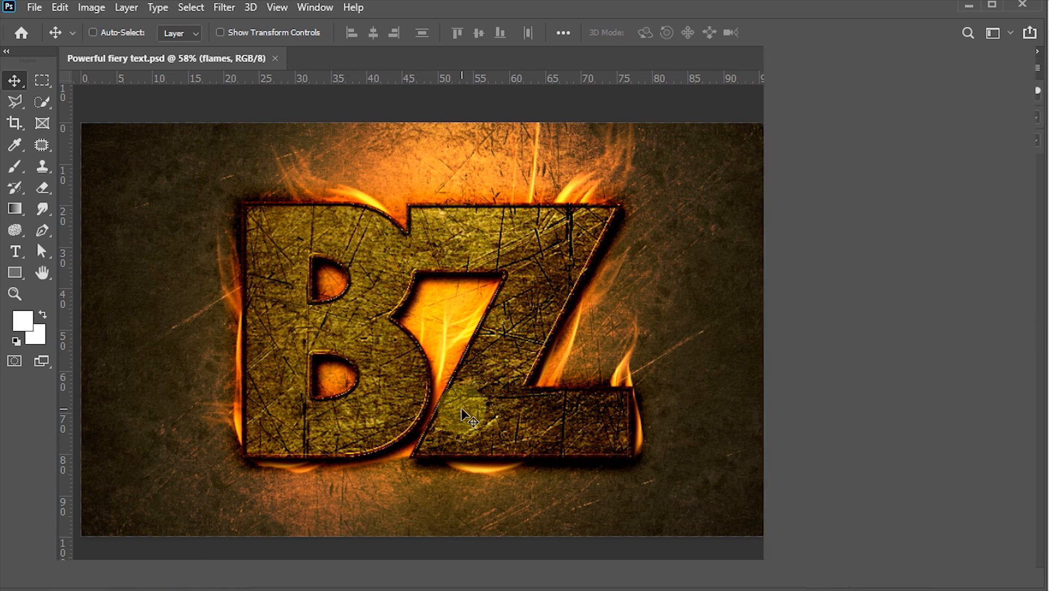
{"action": "scroll", "coordinate": [503, 274], "scroll_direction": "up", "scroll_amount": 2}
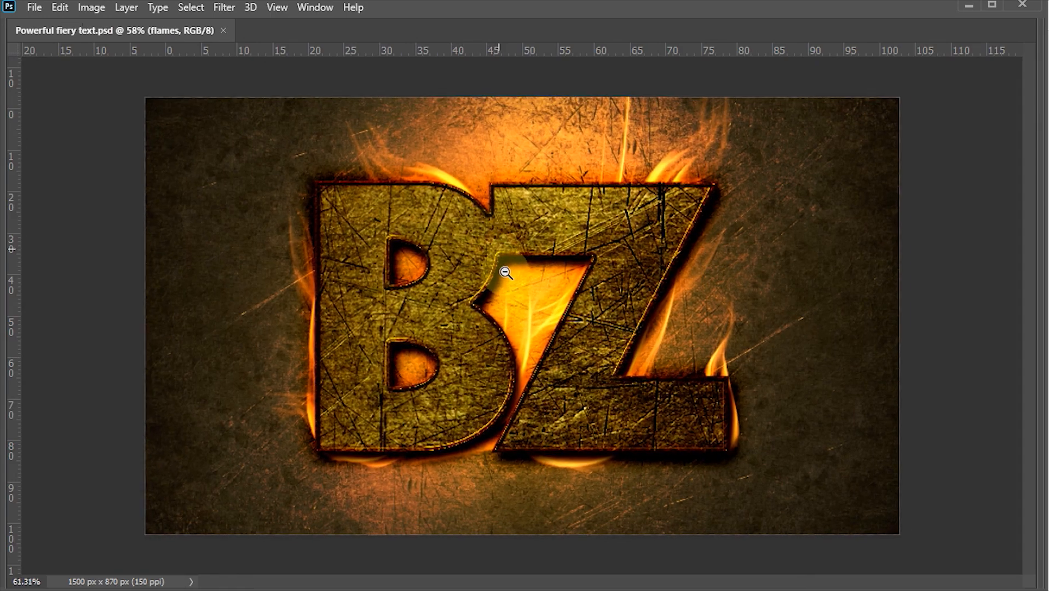
{"action": "scroll", "coordinate": [512, 290], "scroll_direction": "up", "scroll_amount": 1}
{"action": "left_click_drag", "start_coordinate": [520, 324], "coordinate": [526, 346]}
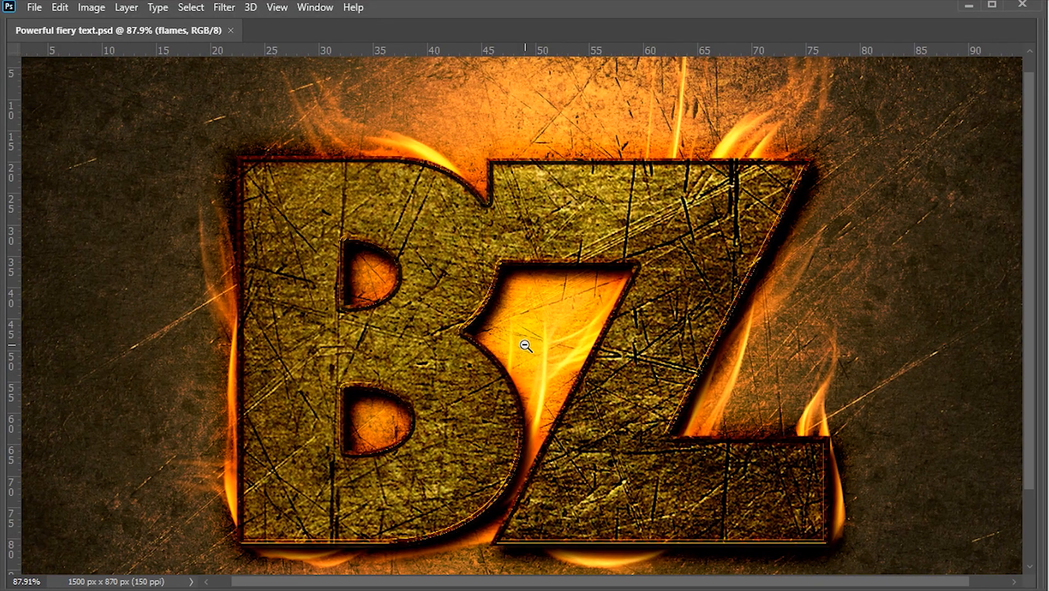